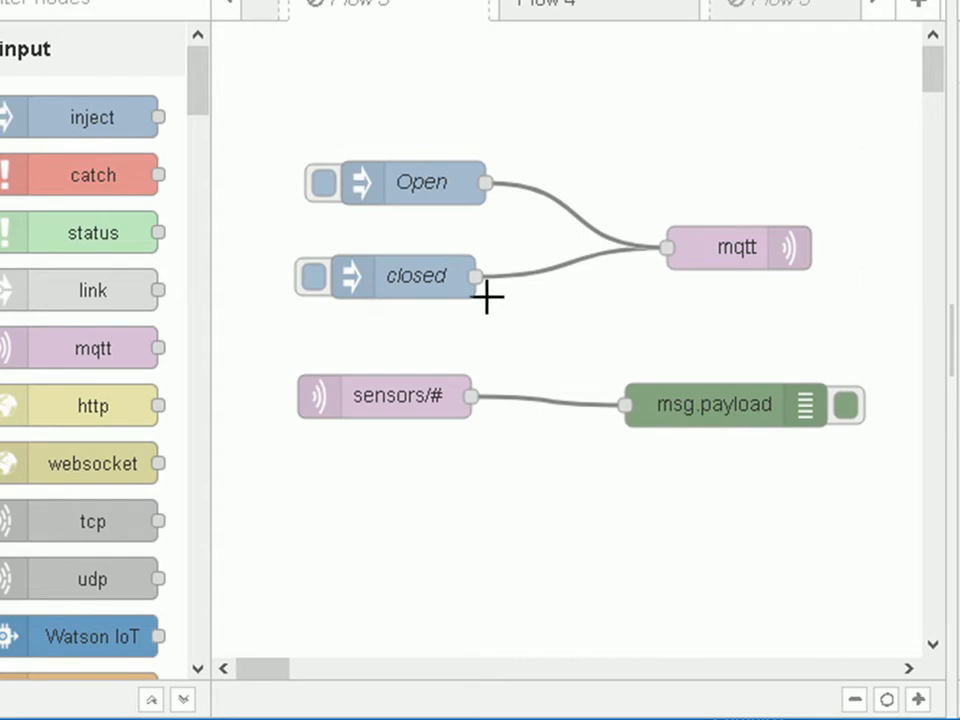
Switch to Flow 4 and check the server, topic and retain settings of its mqtt output node.
mouse_move(118, 125)
click(614, 12)
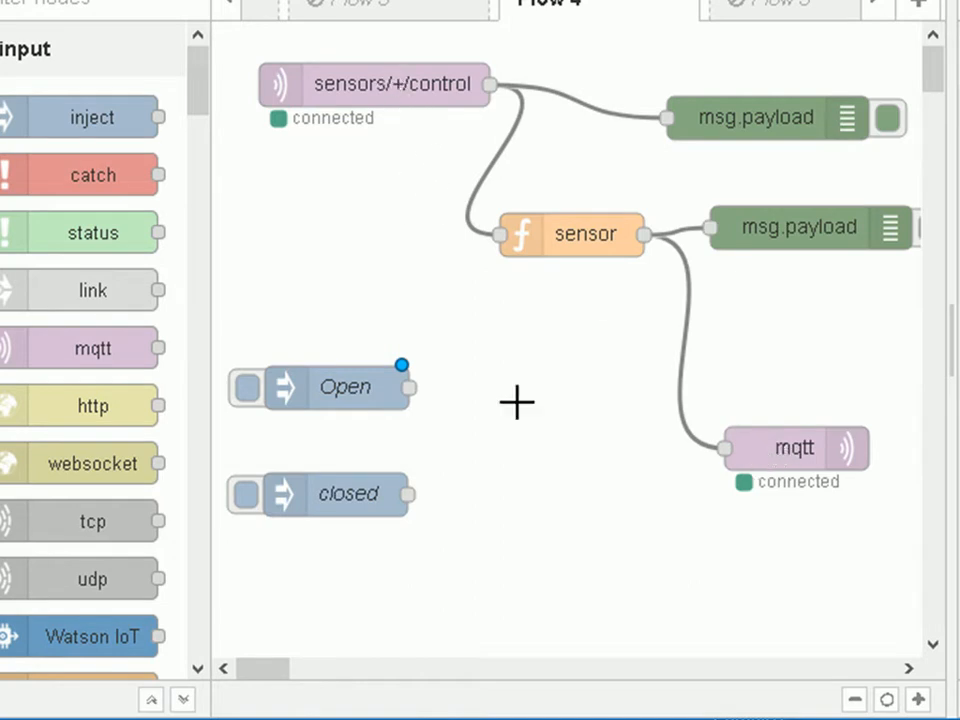
double_click(776, 448)
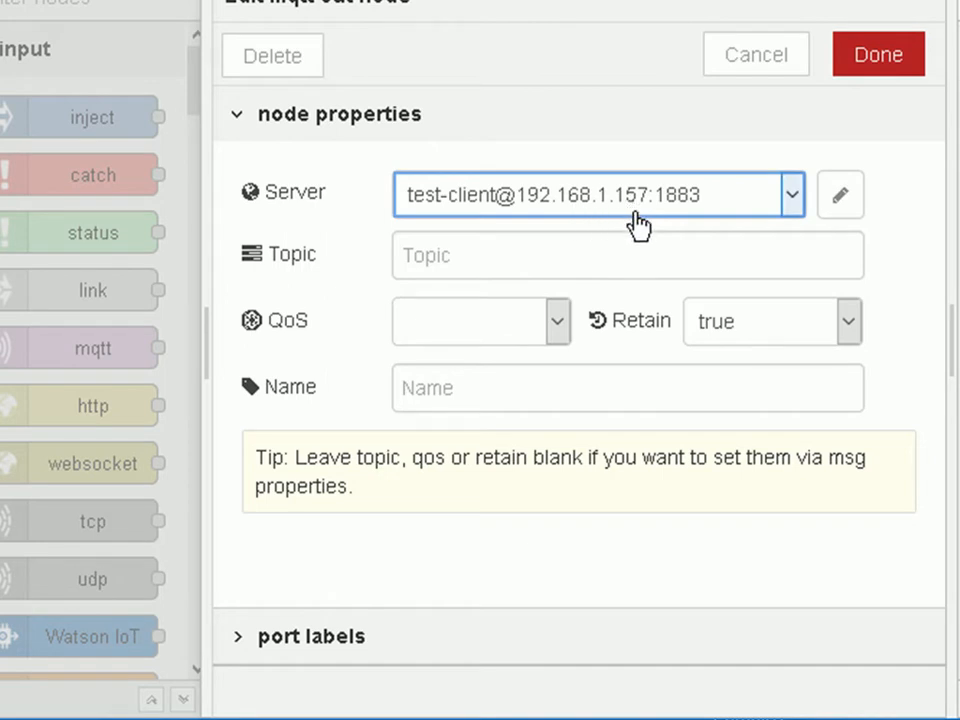
click(776, 62)
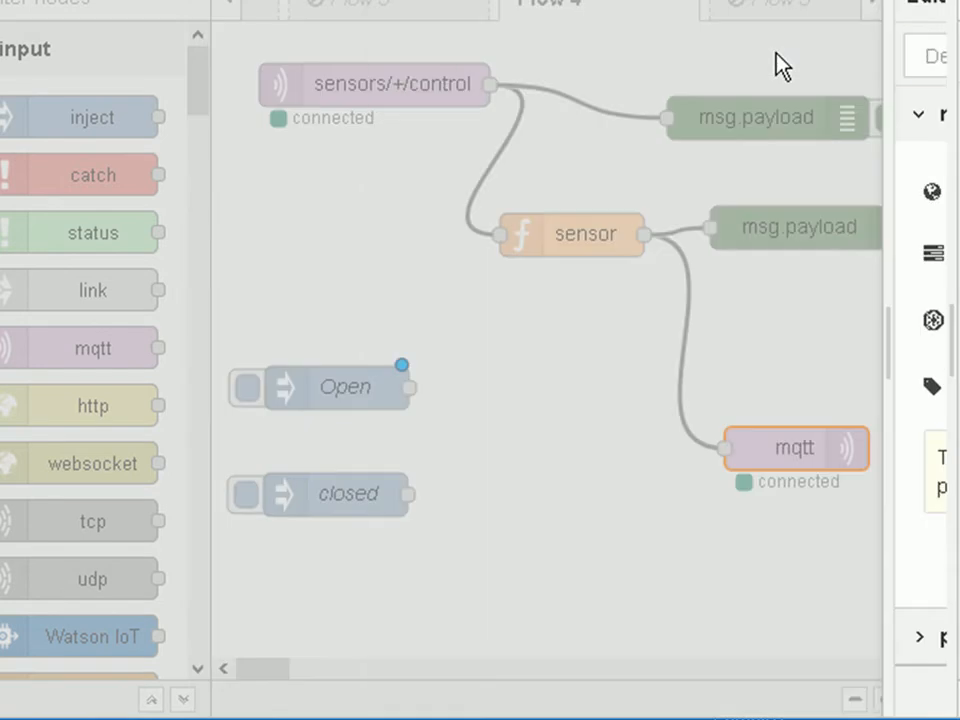
Check the server and topic settings of the sensors/+/control mqtt input node.
double_click(381, 88)
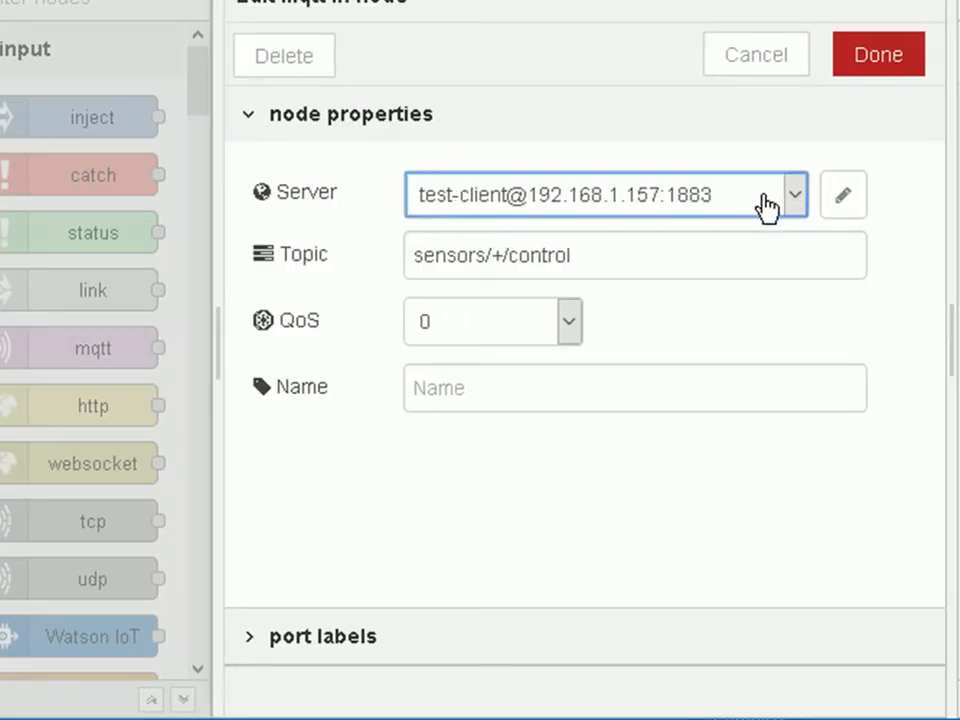
drag(580, 254, 408, 260)
click(618, 260)
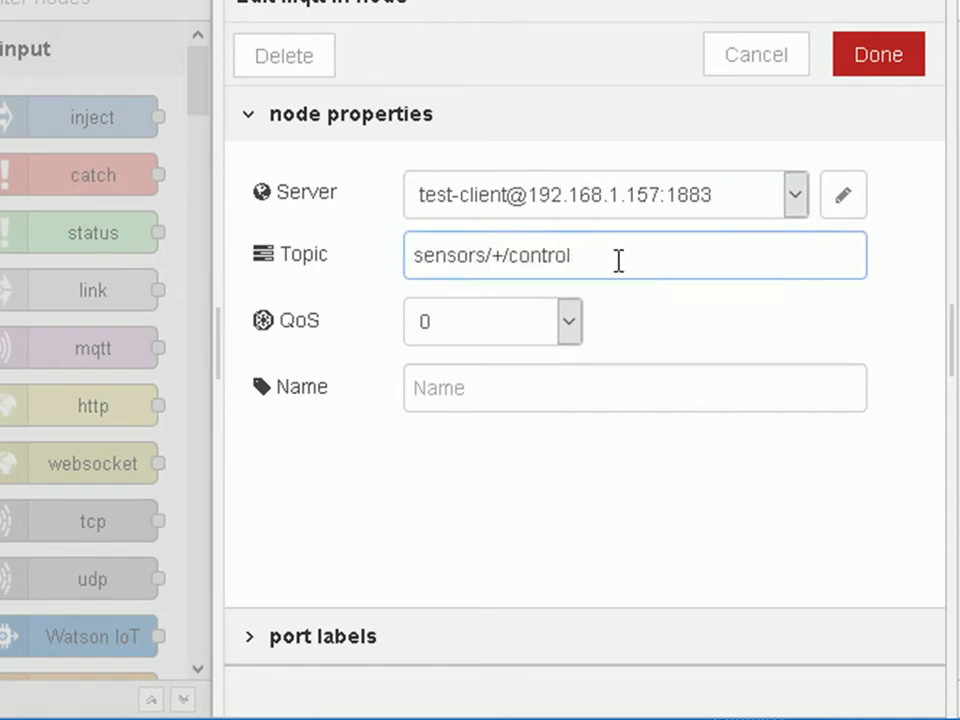
click(870, 68)
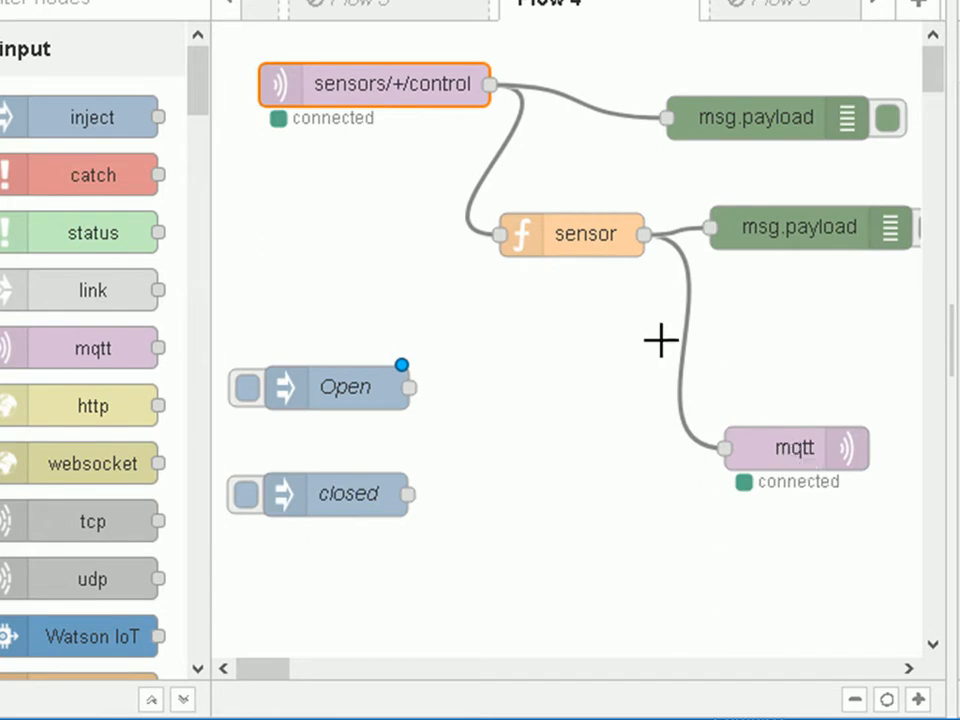
Examine the opening lines of the sensor function node, covering the states arrays and the topic and message variables.
double_click(588, 236)
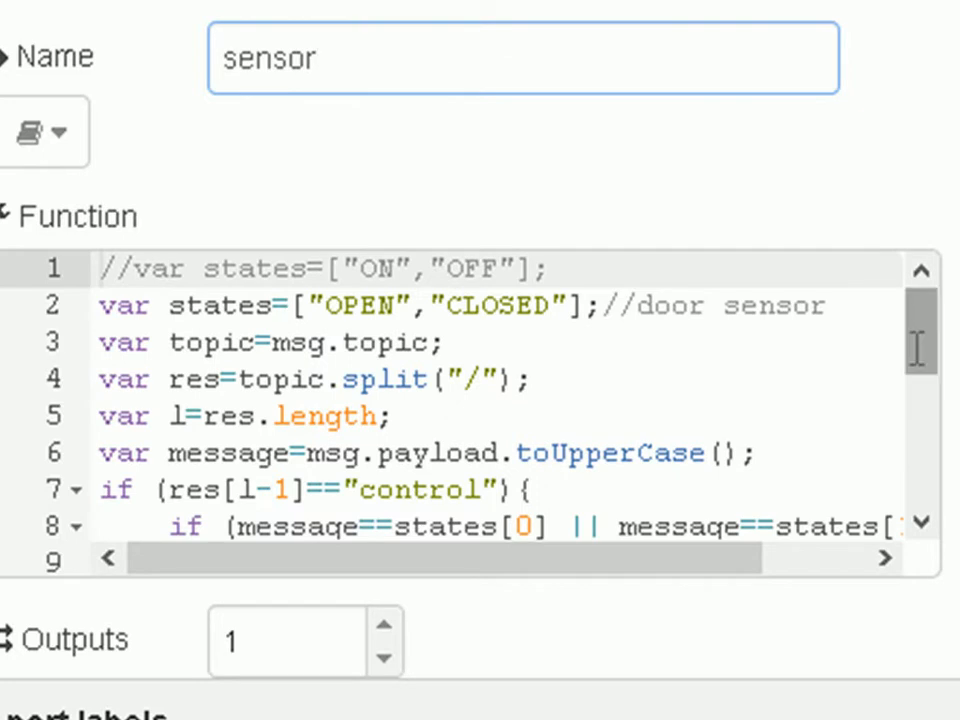
drag(855, 308, 60, 270)
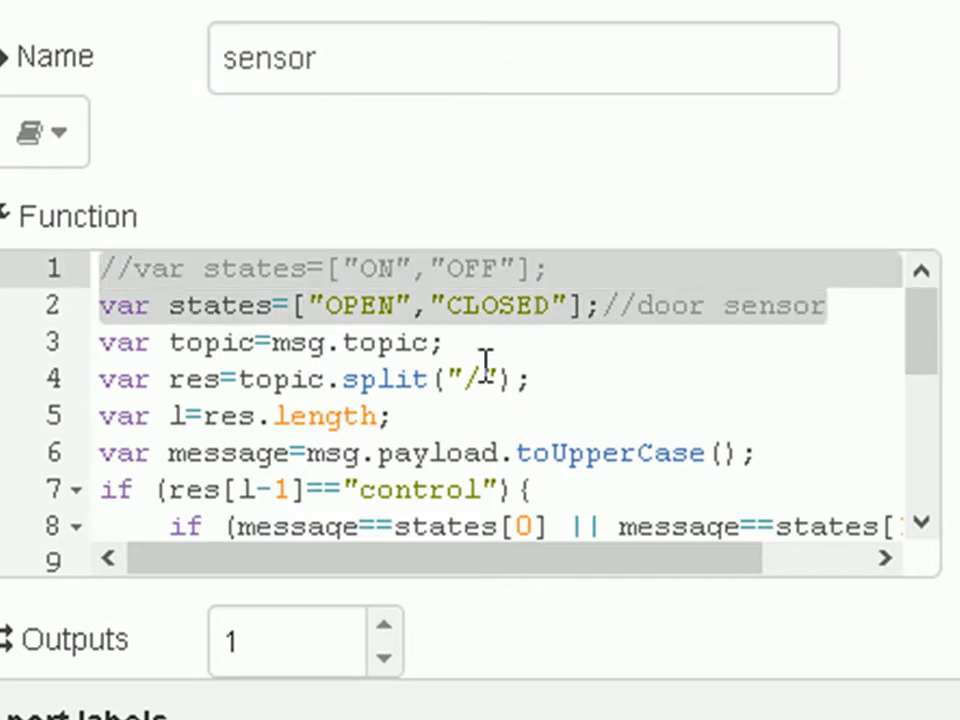
click(843, 312)
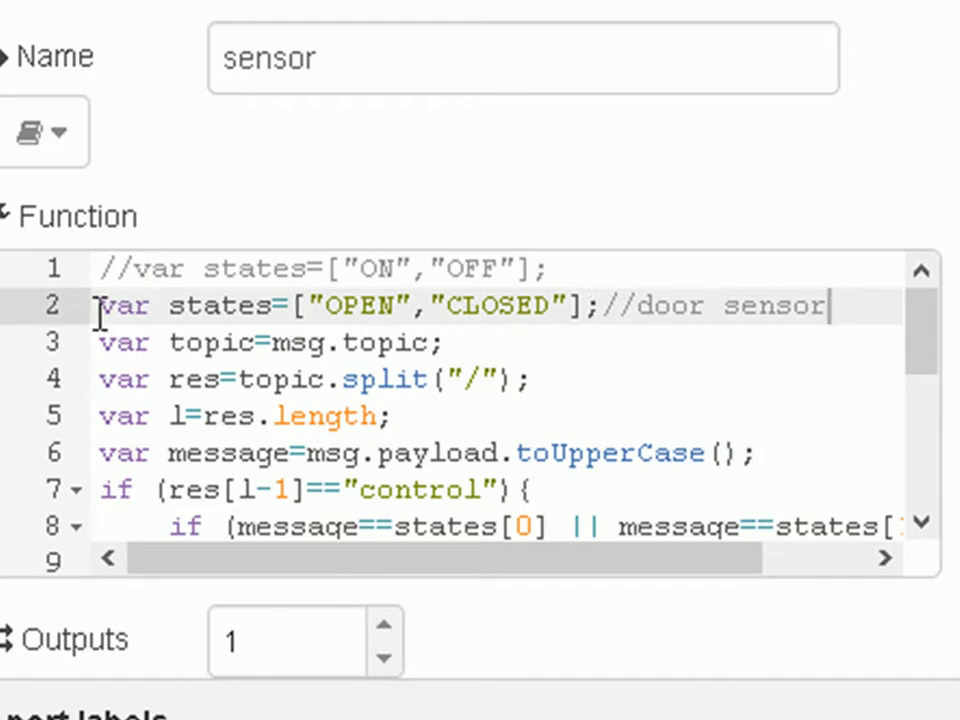
click(452, 342)
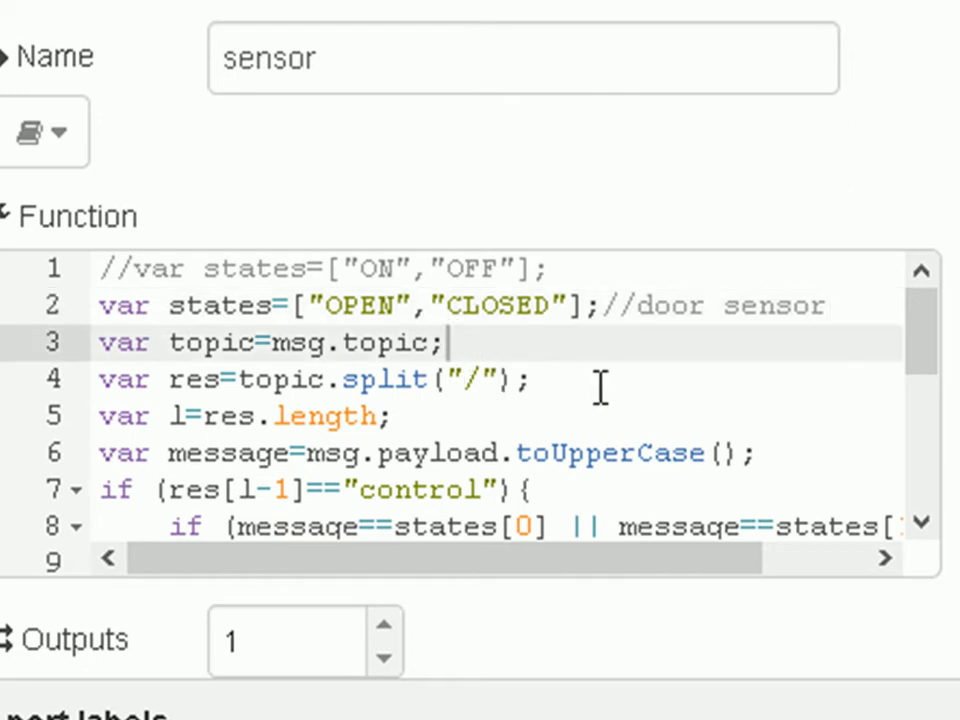
mouse_move(926, 368)
mouse_down()
mouse_move(930, 383)
mouse_move(922, 366)
mouse_up()
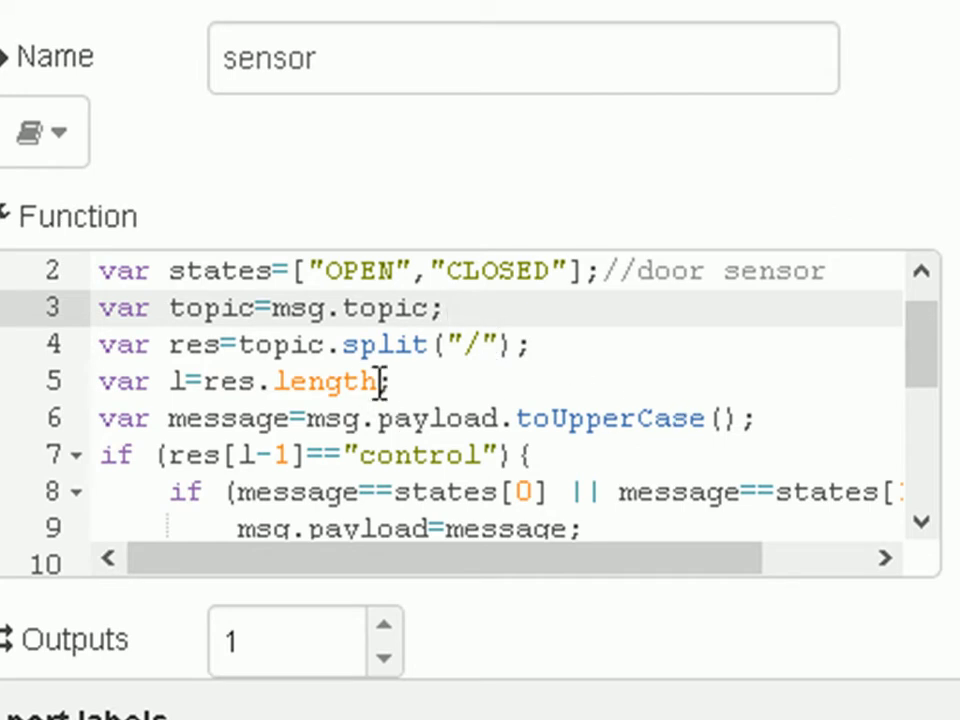
drag(934, 386, 928, 410)
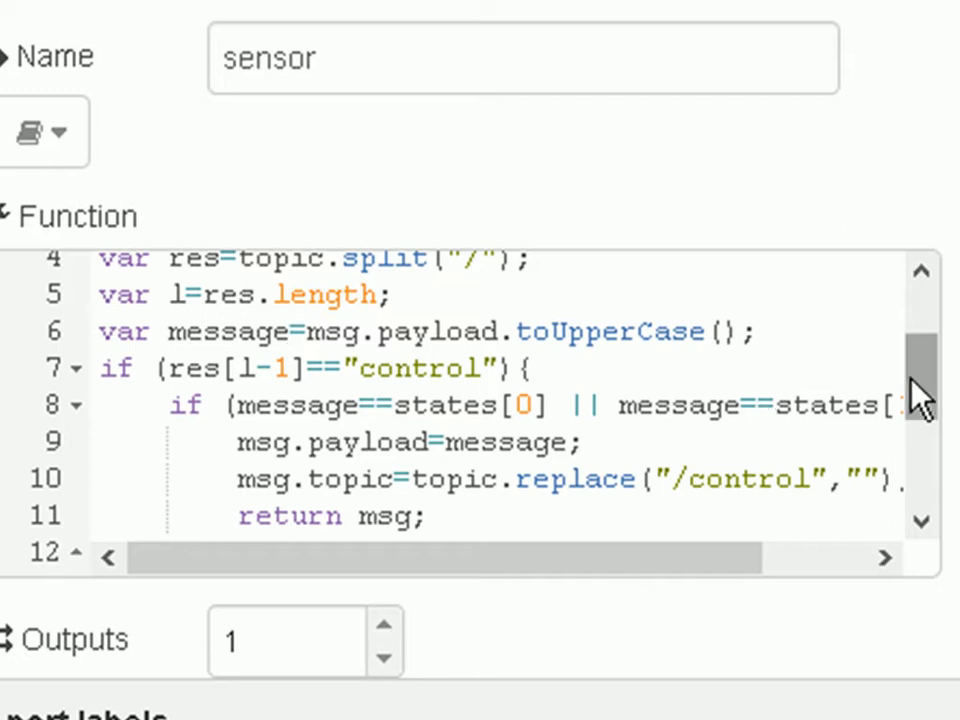
Examine the sensor function's control-topic condition, including the state check, payload assignment, topic replacement and returned message.
click(550, 366)
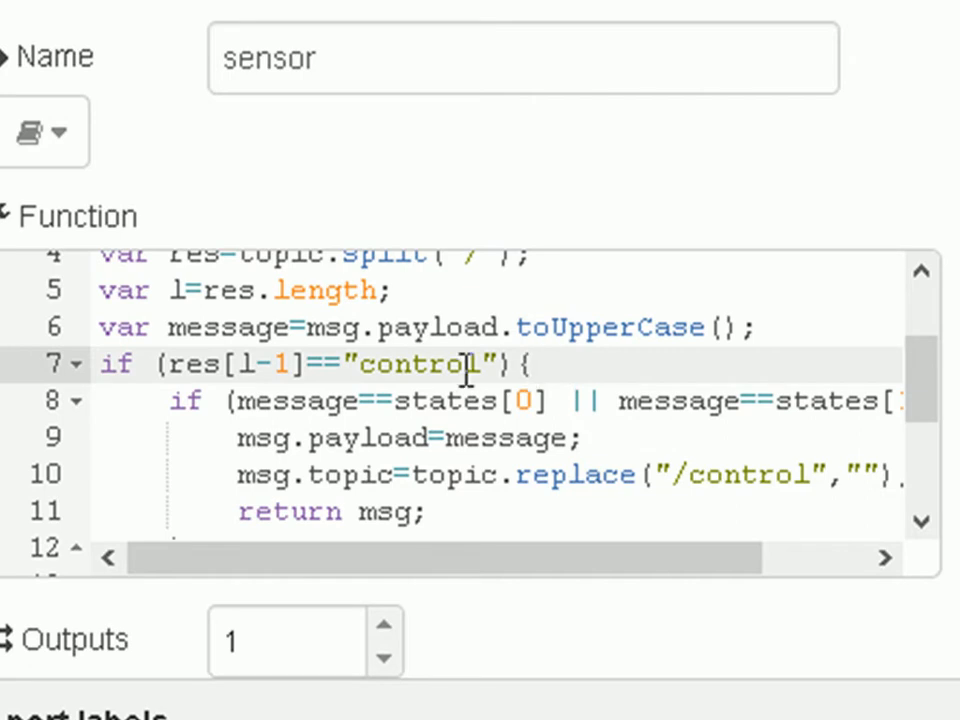
scroll(924, 425, down, 1)
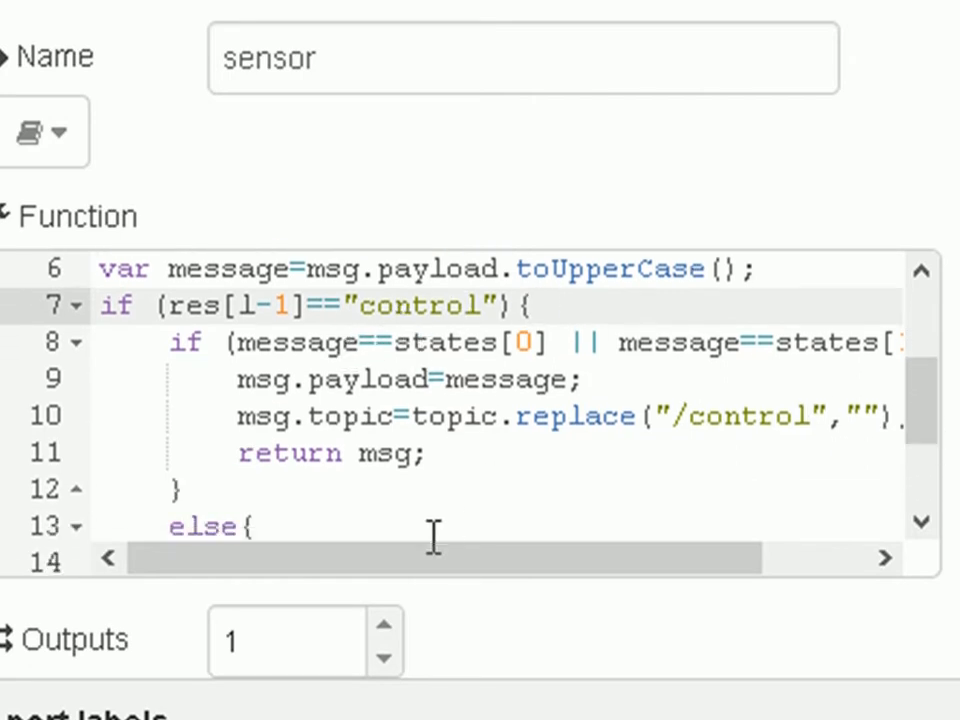
drag(493, 579, 574, 579)
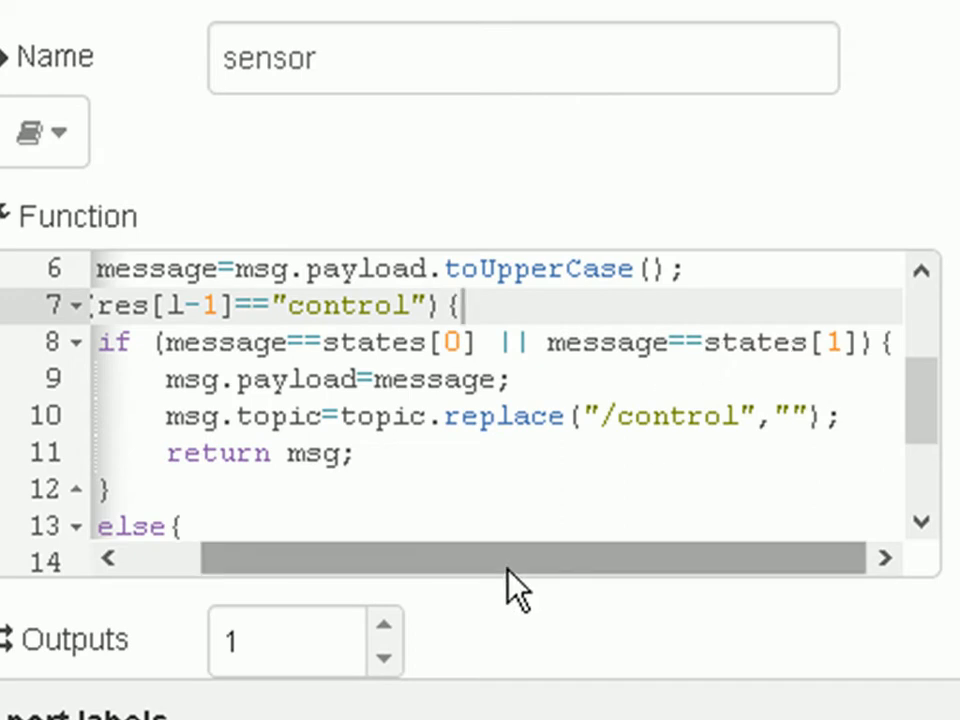
click(521, 377)
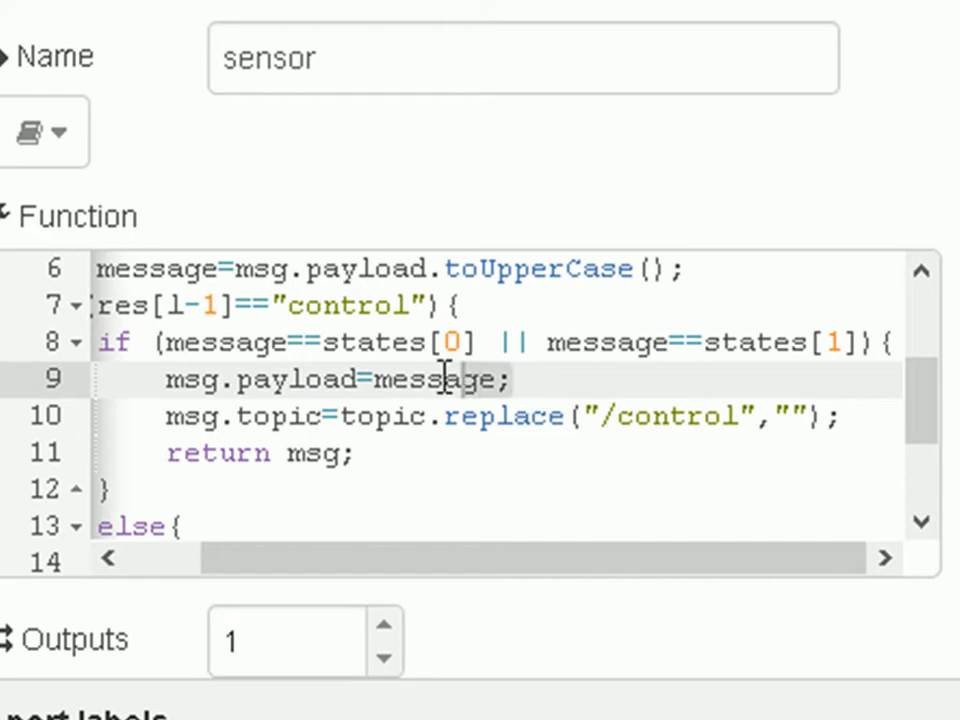
mouse_move(393, 378)
mouse_down()
mouse_move(369, 380)
mouse_move(382, 381)
mouse_up()
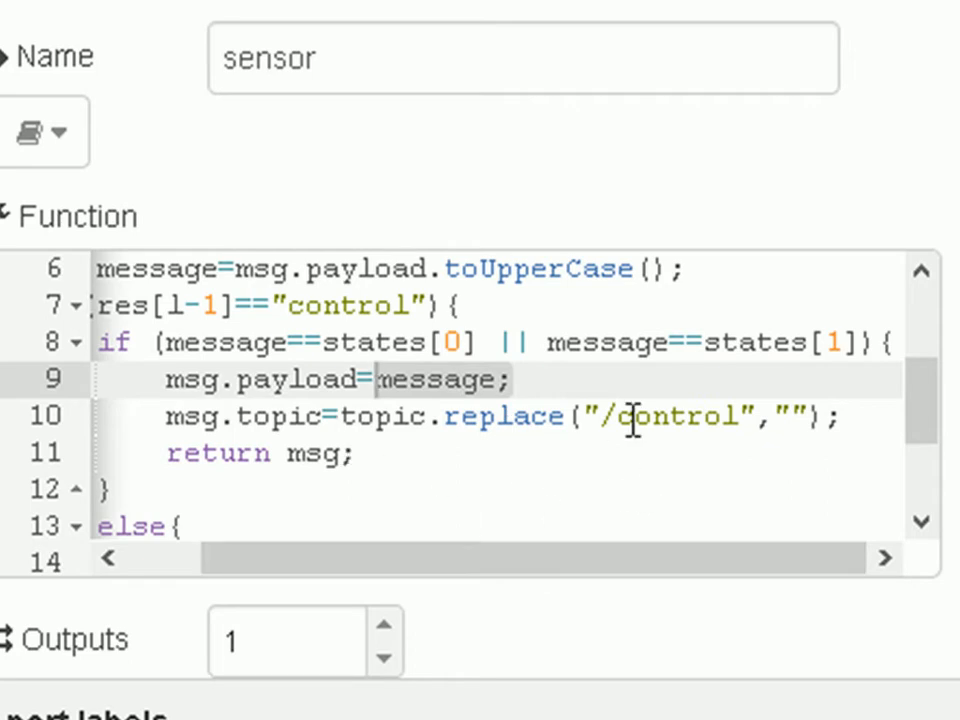
drag(755, 414, 612, 414)
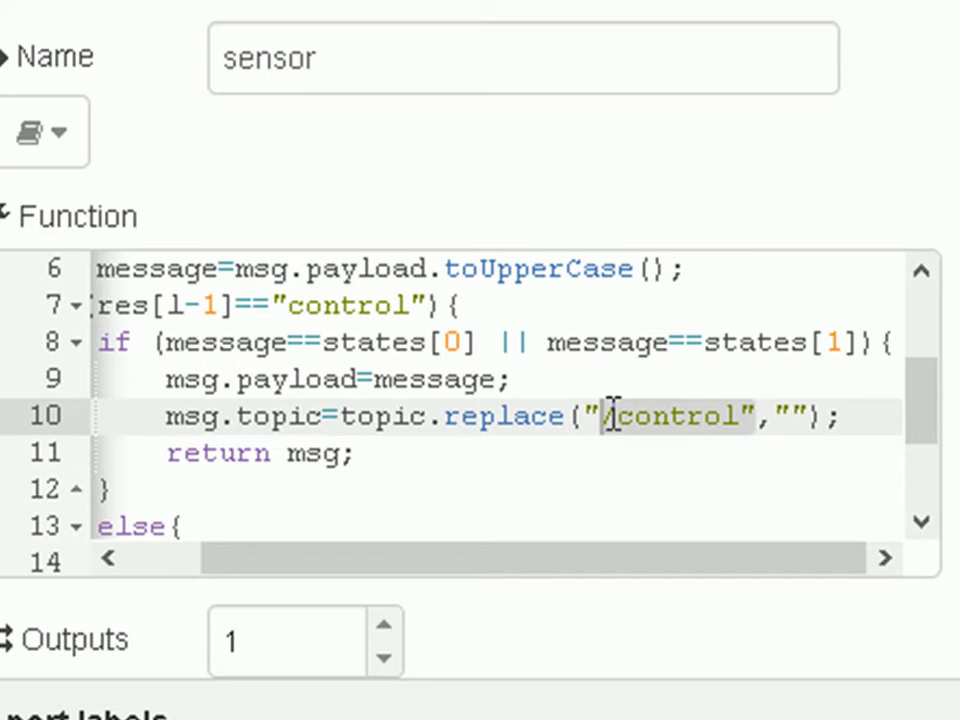
click(800, 417)
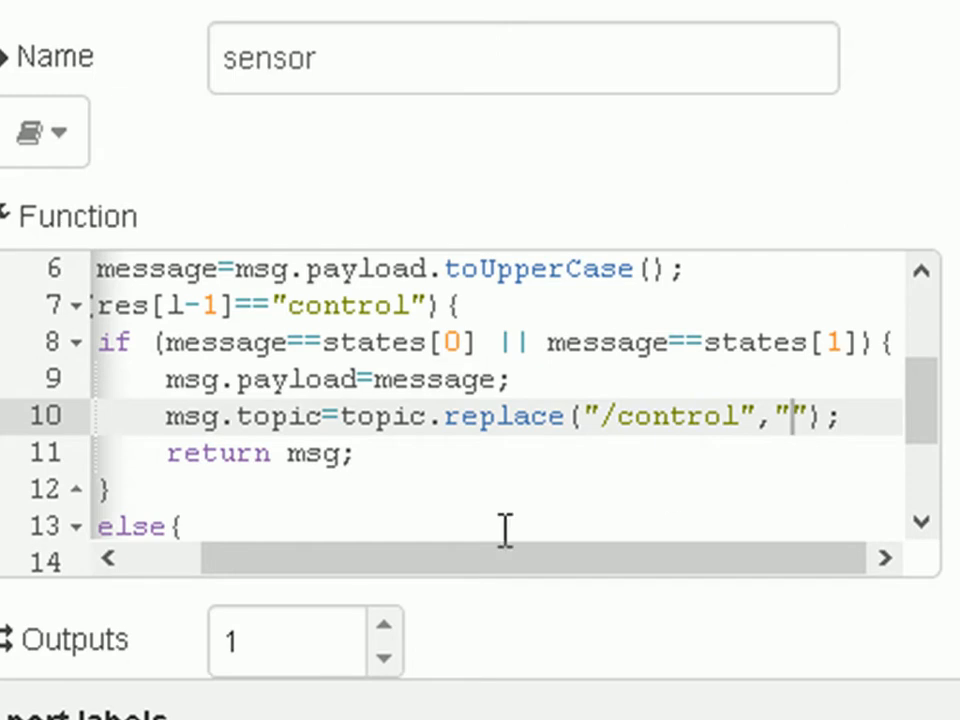
click(418, 463)
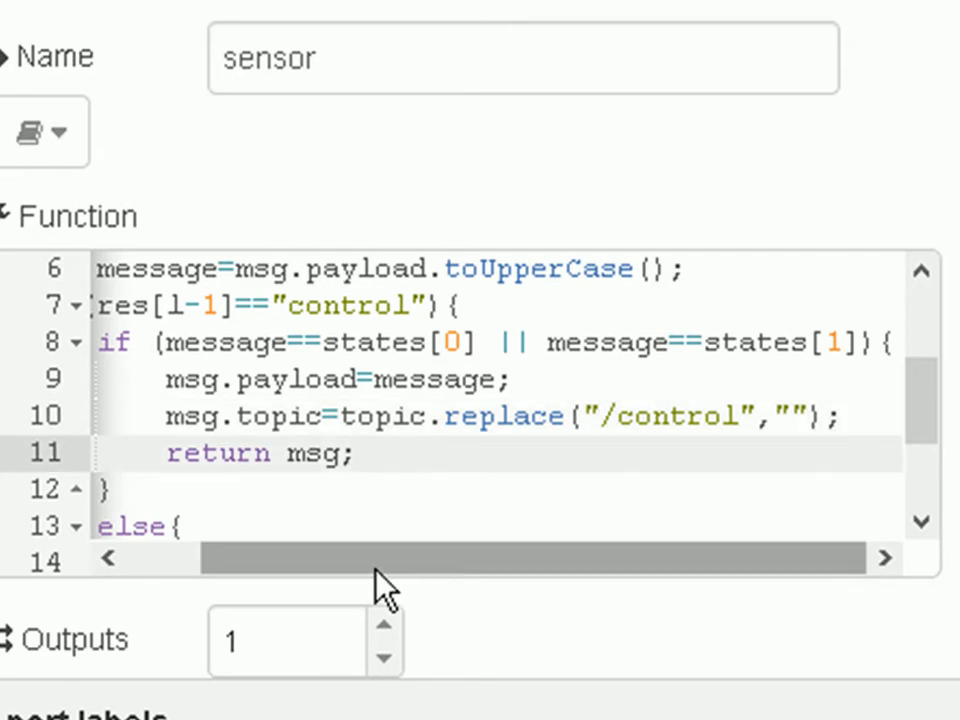
Examine the sensor function's else branch and its null returns, then close the function node's editor.
scroll(540, 317, left, 2)
click(574, 310)
drag(932, 418, 932, 460)
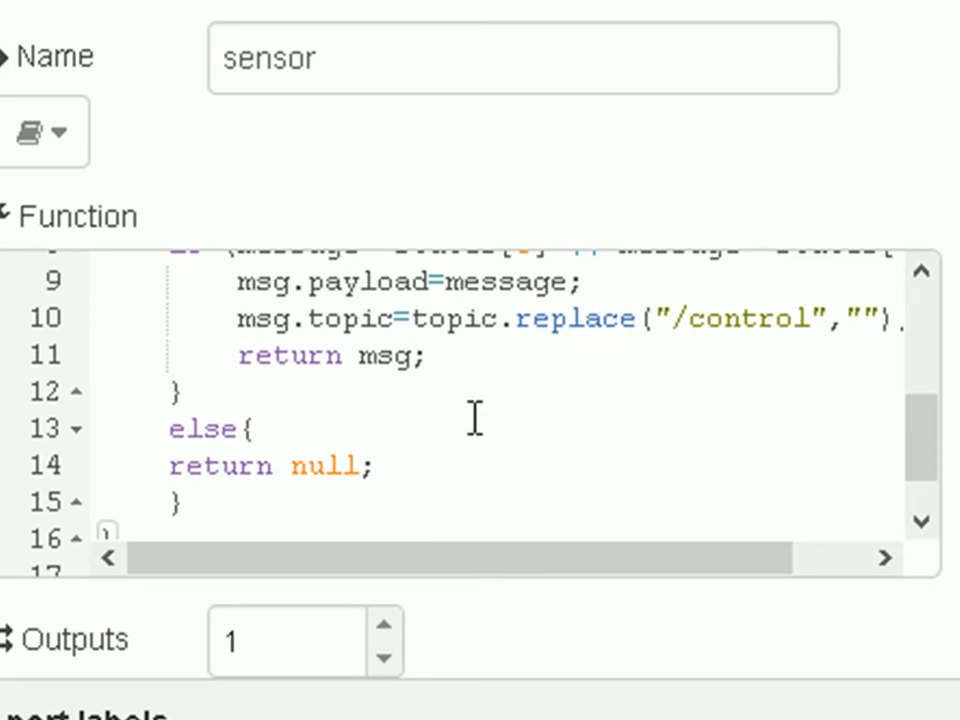
click(399, 472)
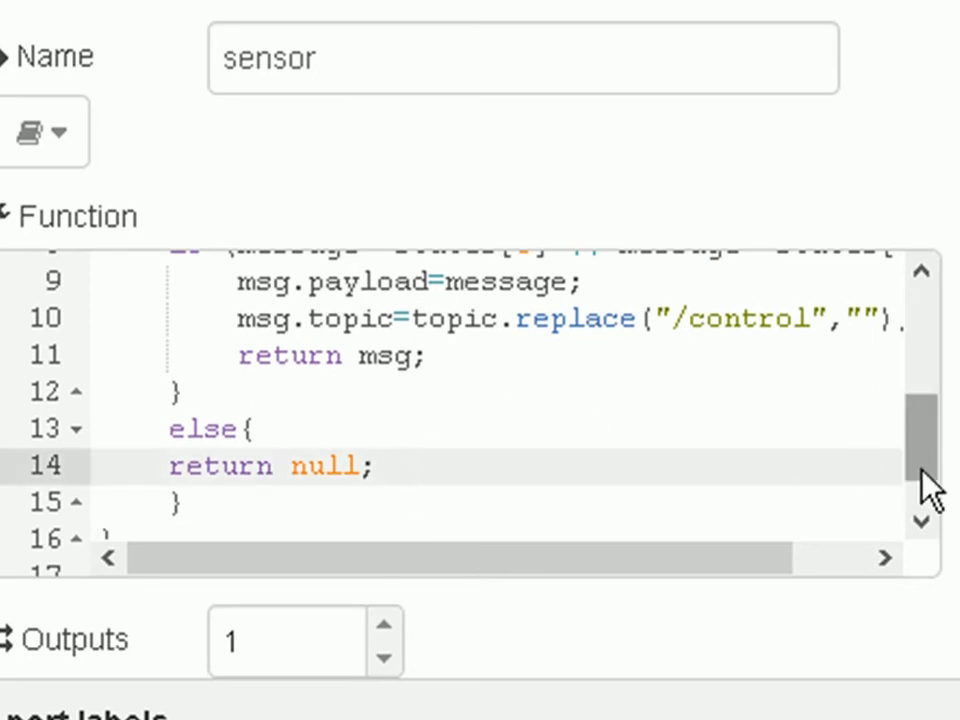
drag(921, 467, 924, 506)
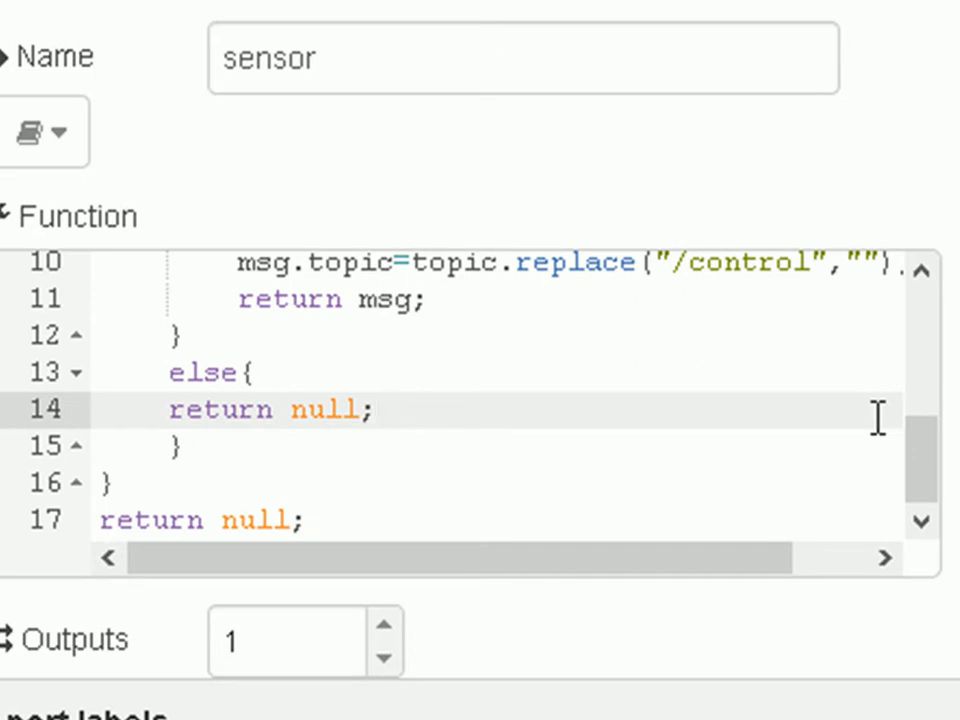
drag(921, 476, 926, 467)
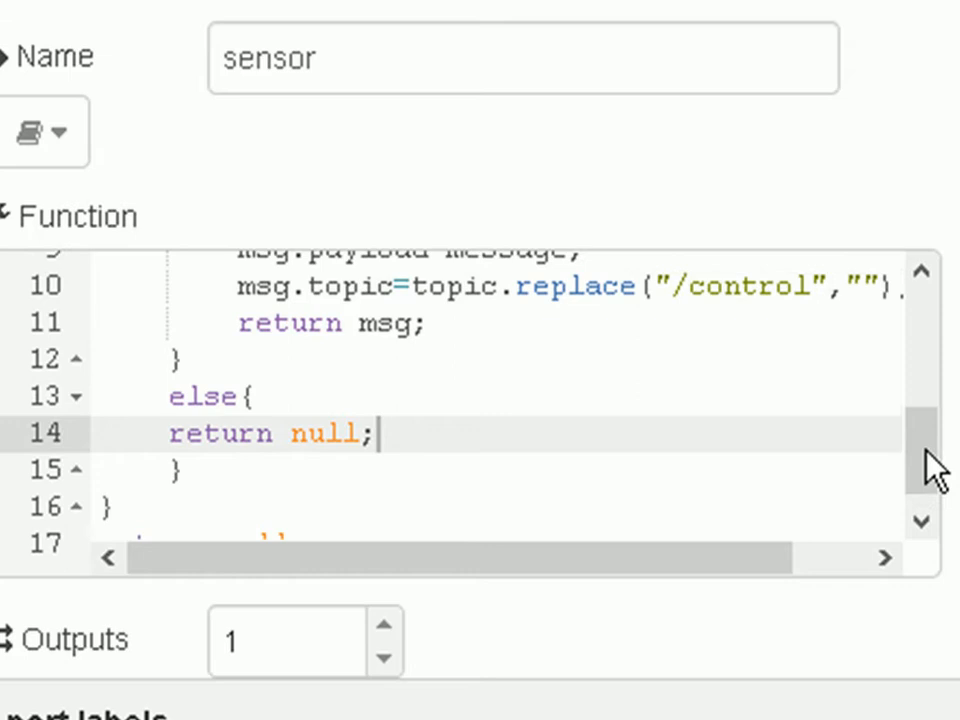
click(459, 333)
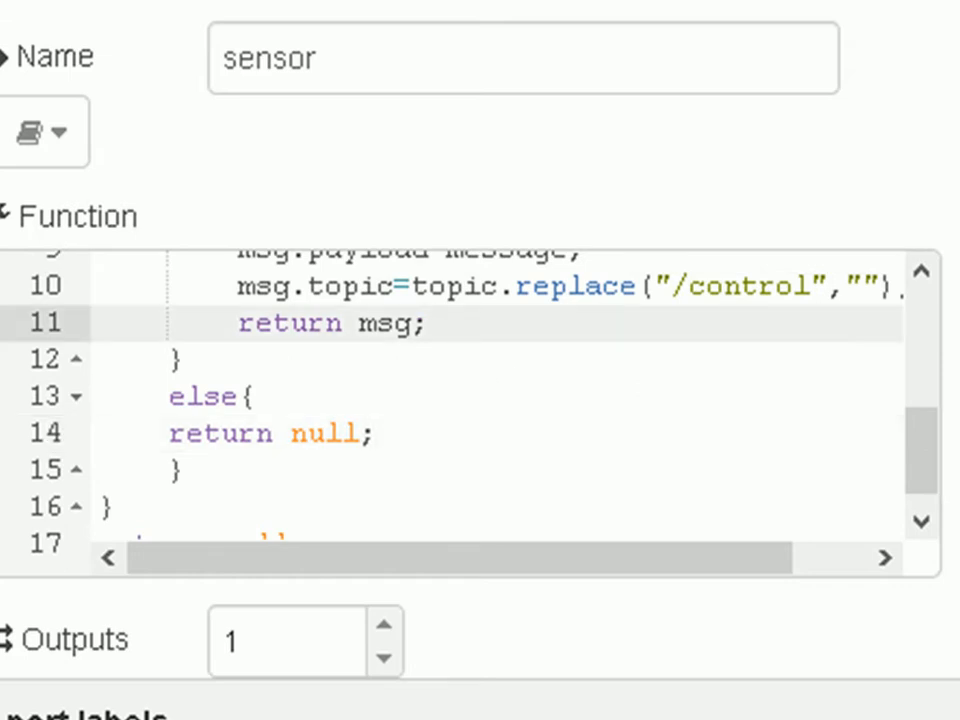
click(890, 2)
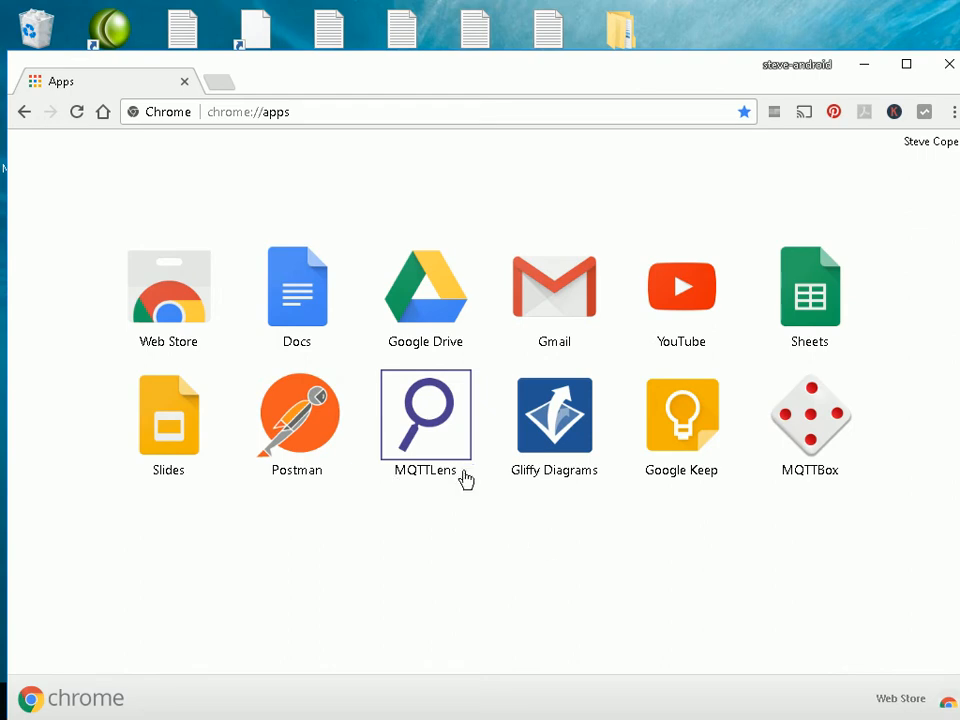
Launch MQTTLens from the Chrome apps, and review and save the pi connection's settings.
click(435, 441)
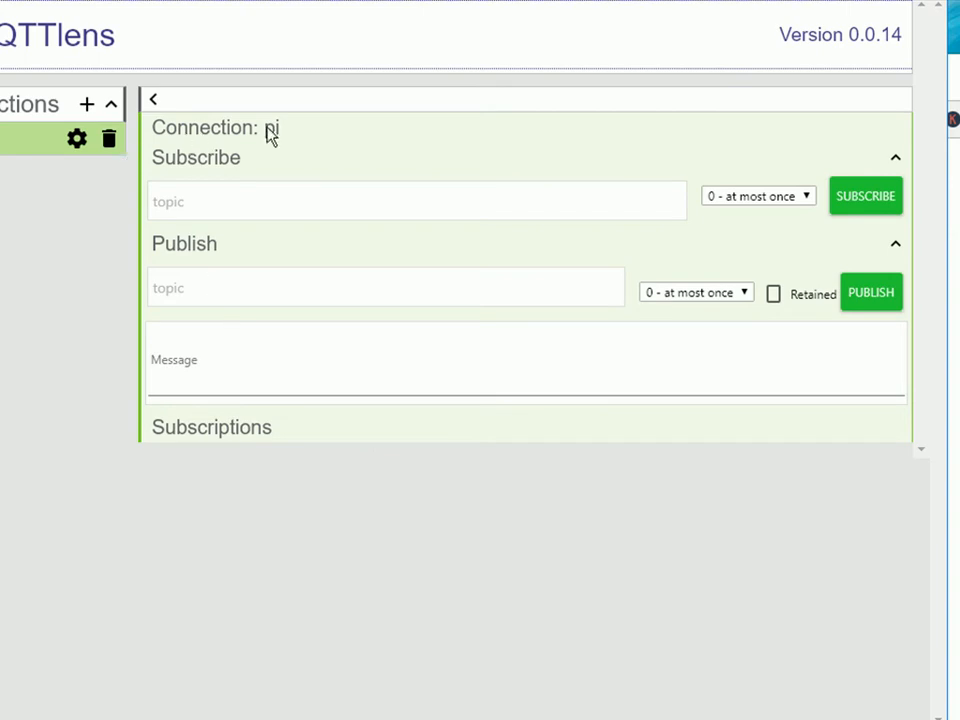
click(77, 141)
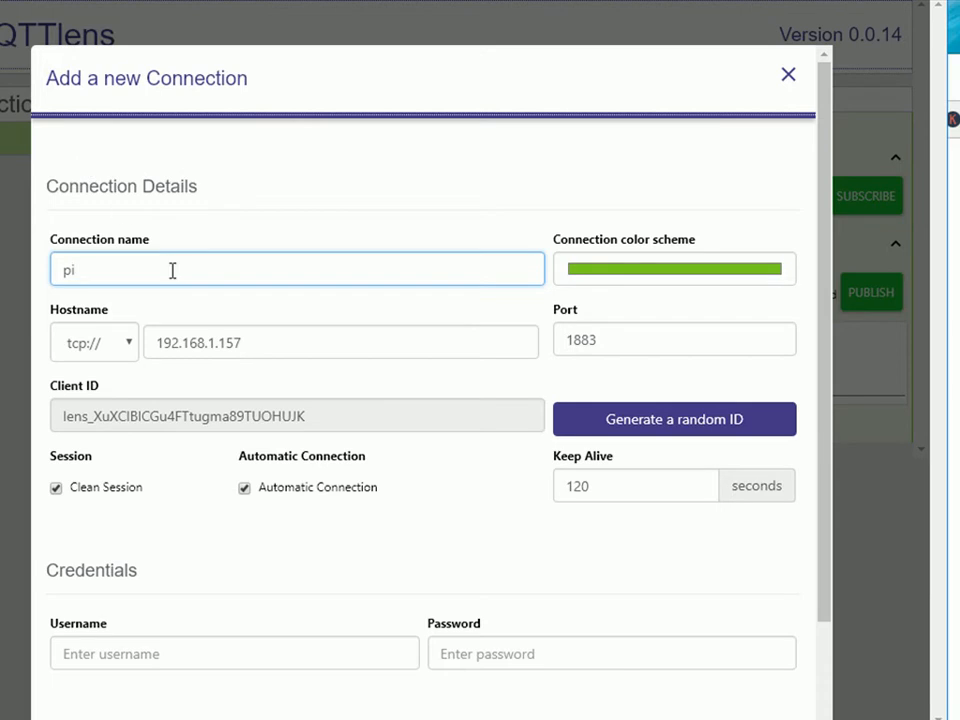
drag(263, 346, 150, 345)
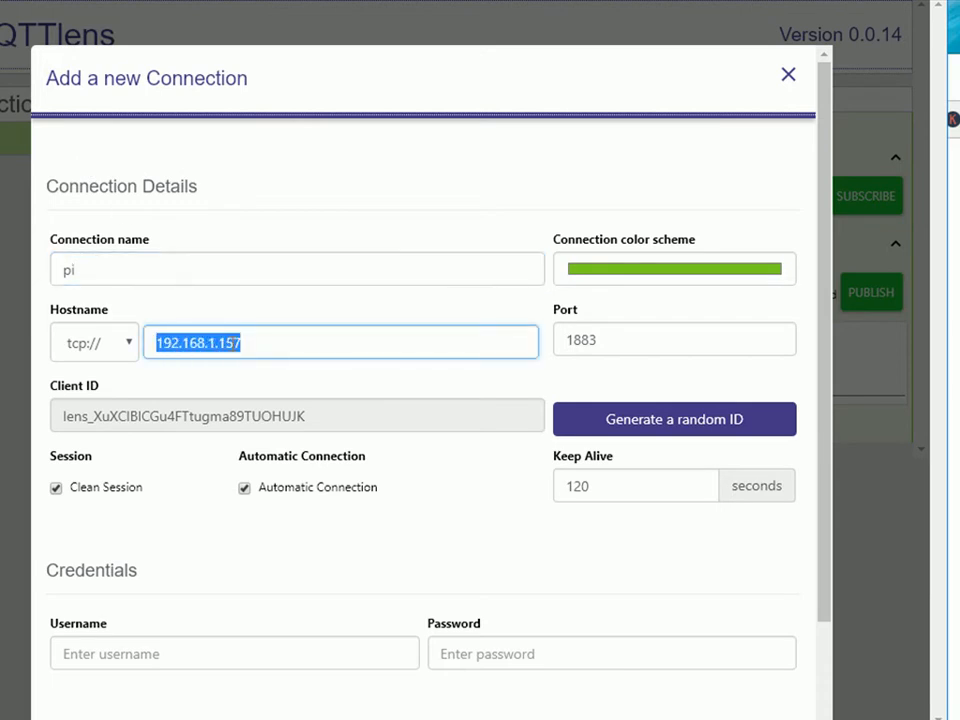
click(276, 343)
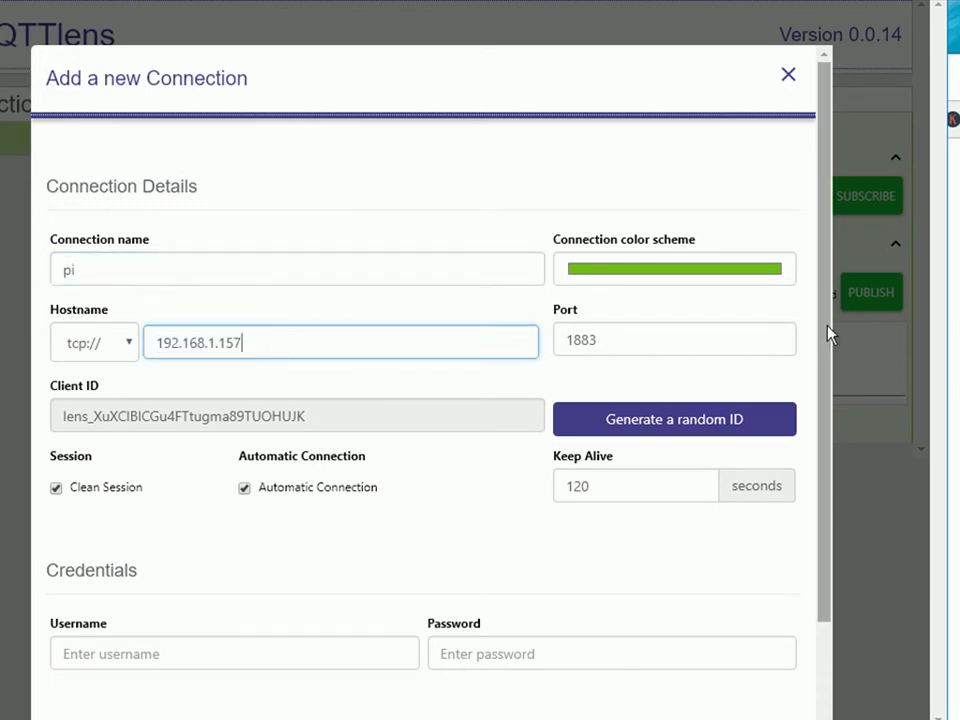
scroll(829, 345, down, 1)
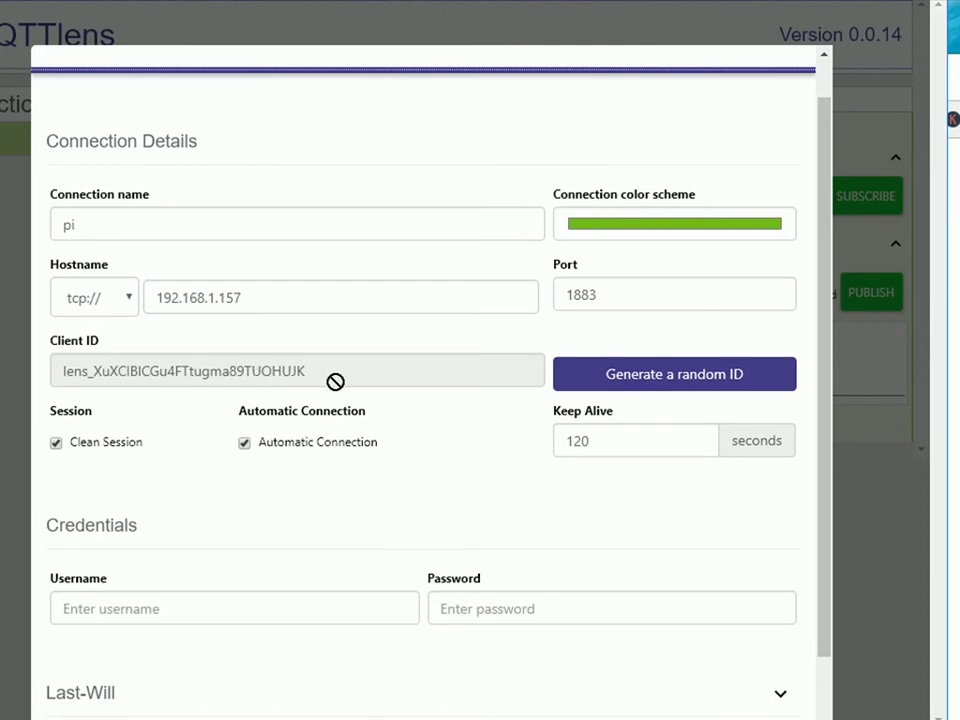
scroll(337, 385, down, 2)
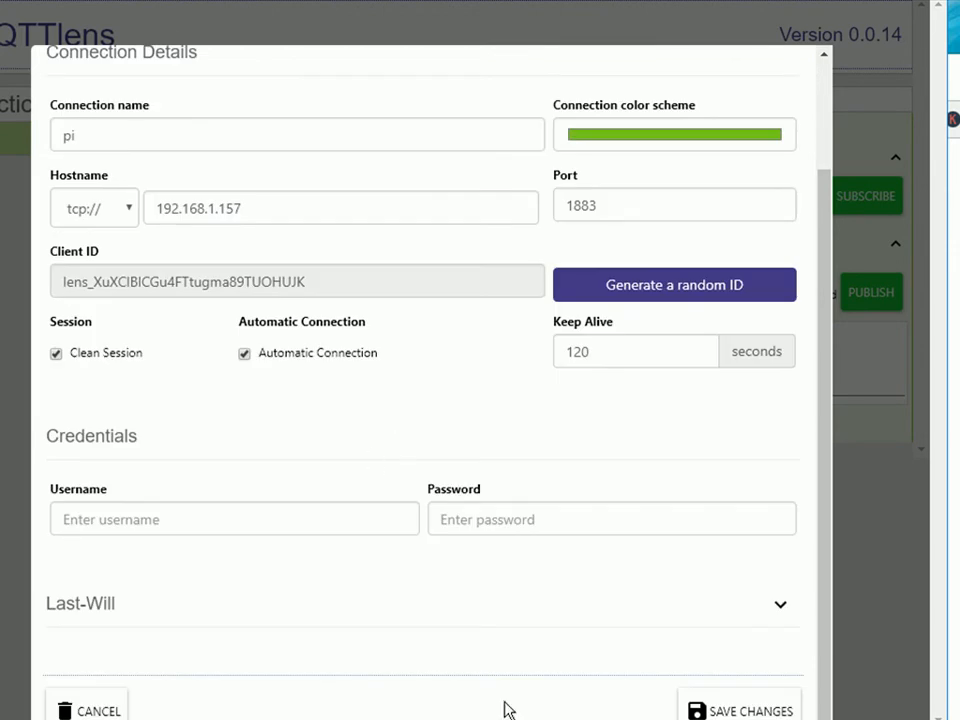
click(740, 709)
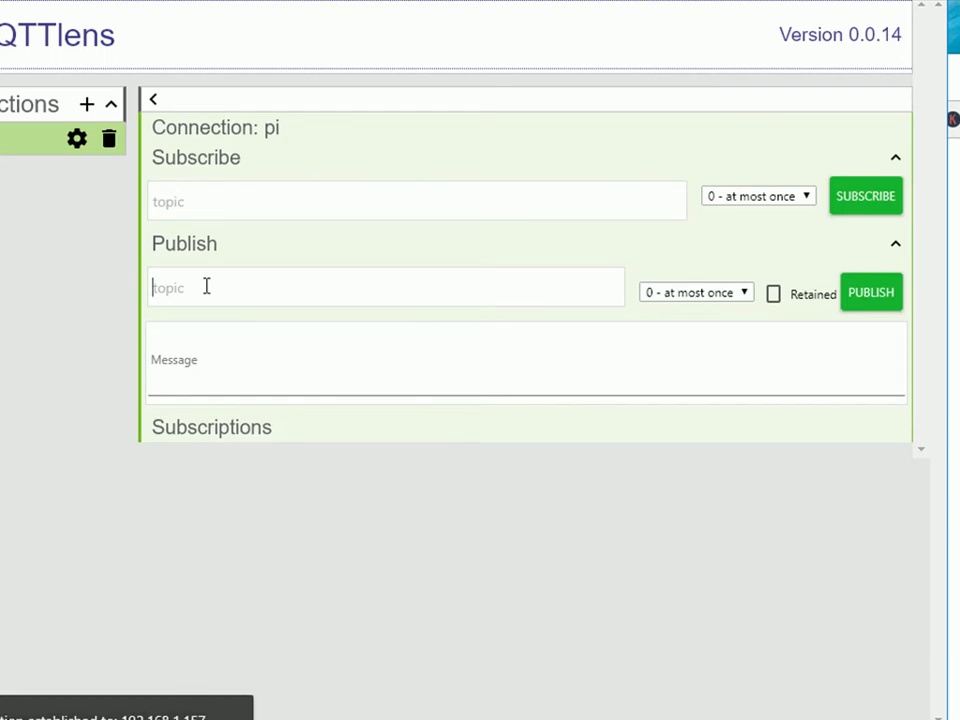
Publish the message "Open" to the topic sensors/main-light/control over the pi connection.
text(sensors/main-light/control)
click(208, 358)
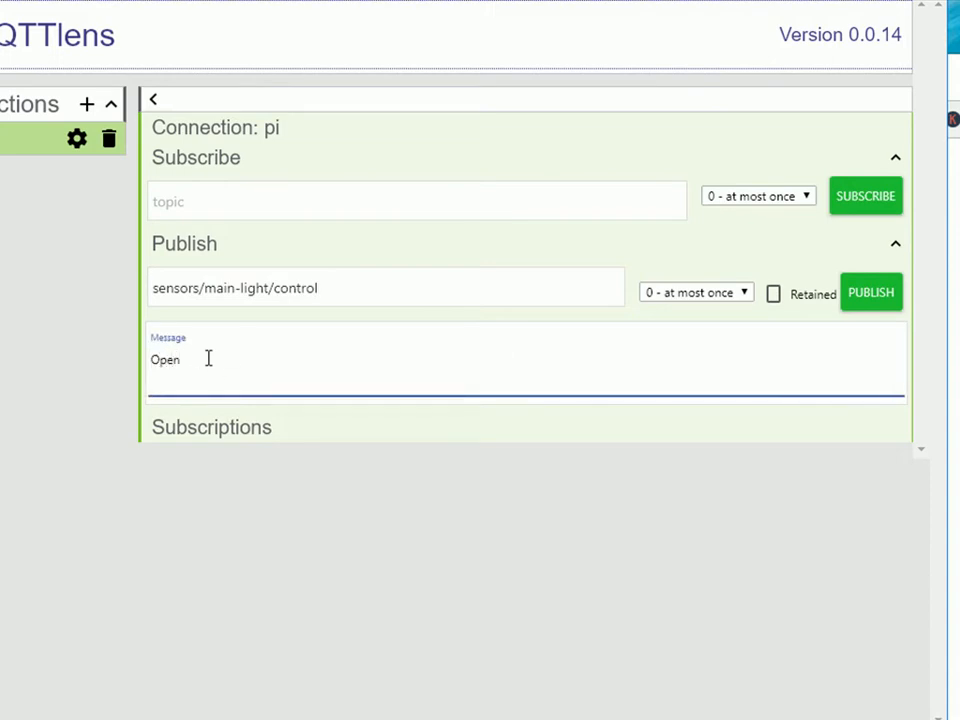
click(867, 300)
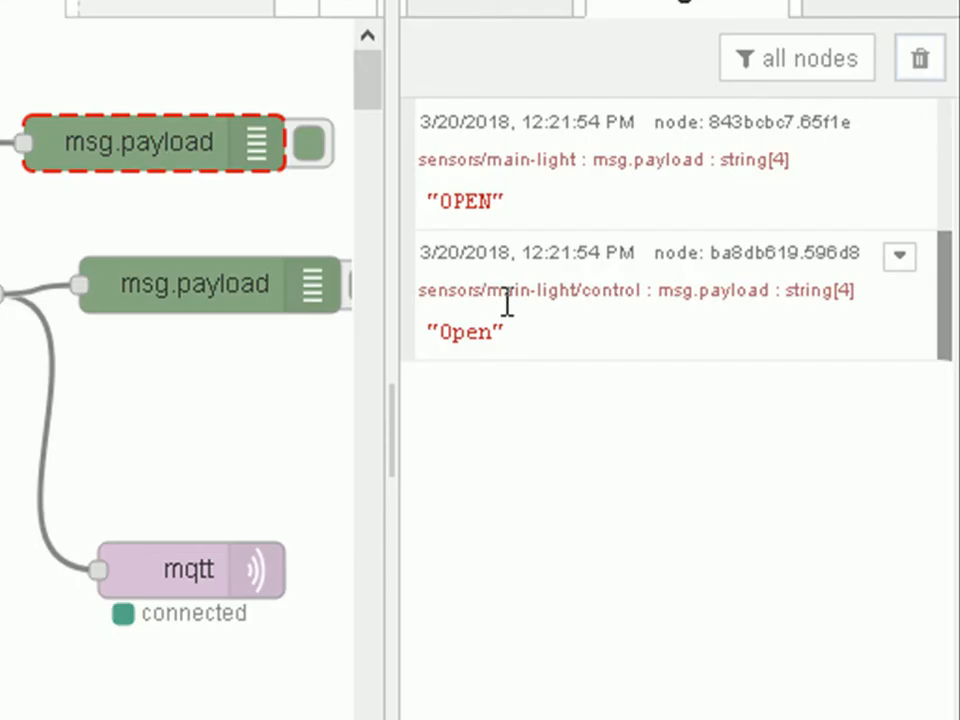
Check the control topic in the debug output, and publish the message "closed" to sensors/main-light/control from MQTTLens.
drag(638, 290, 577, 290)
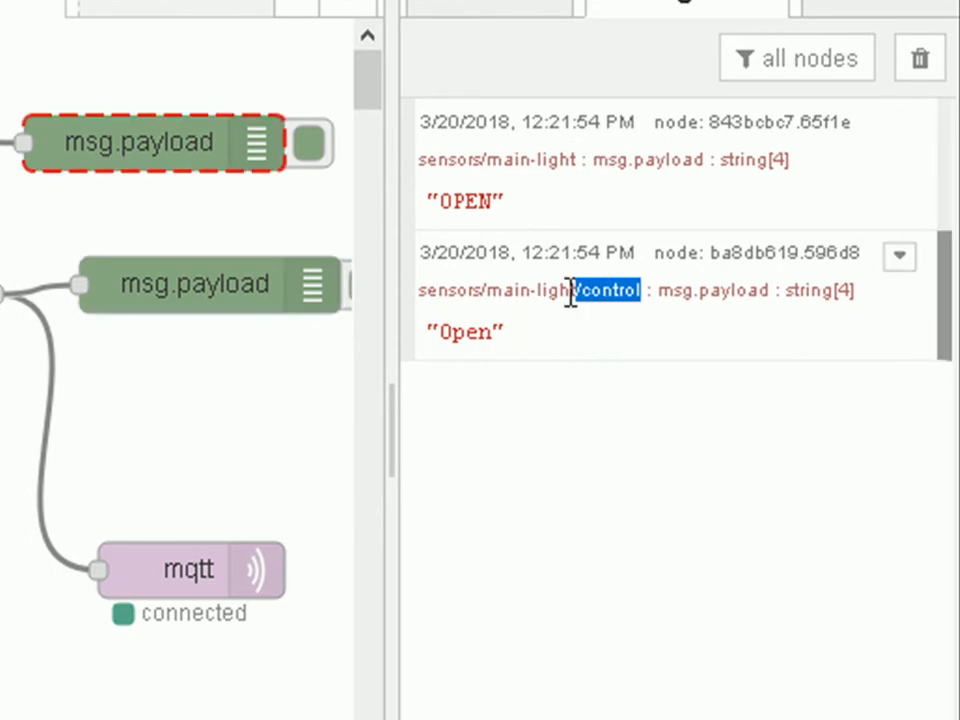
click(469, 148)
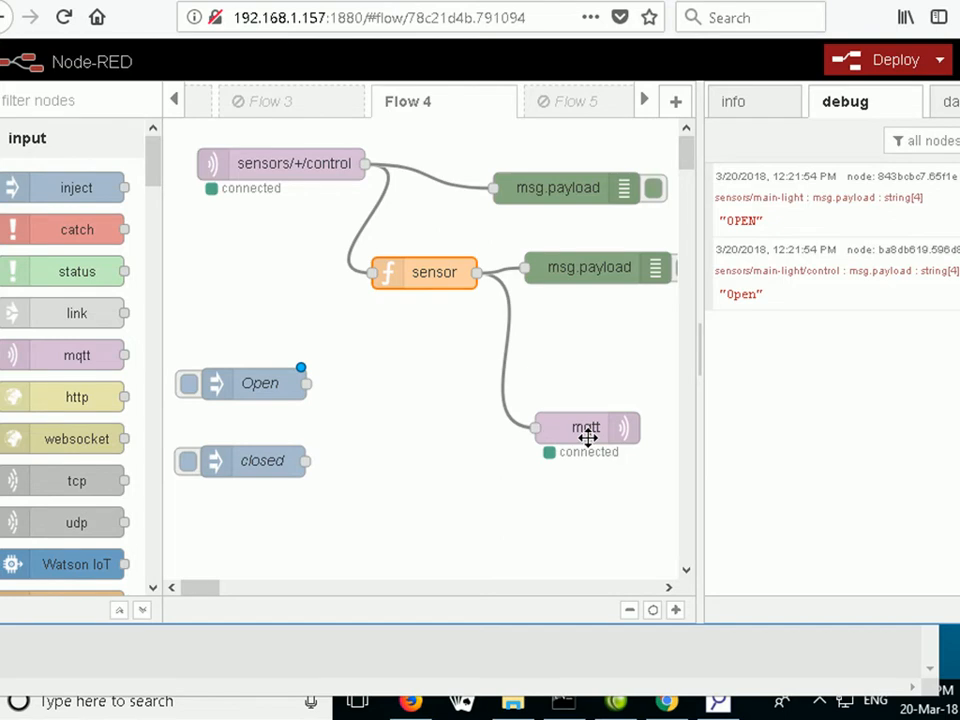
click(716, 701)
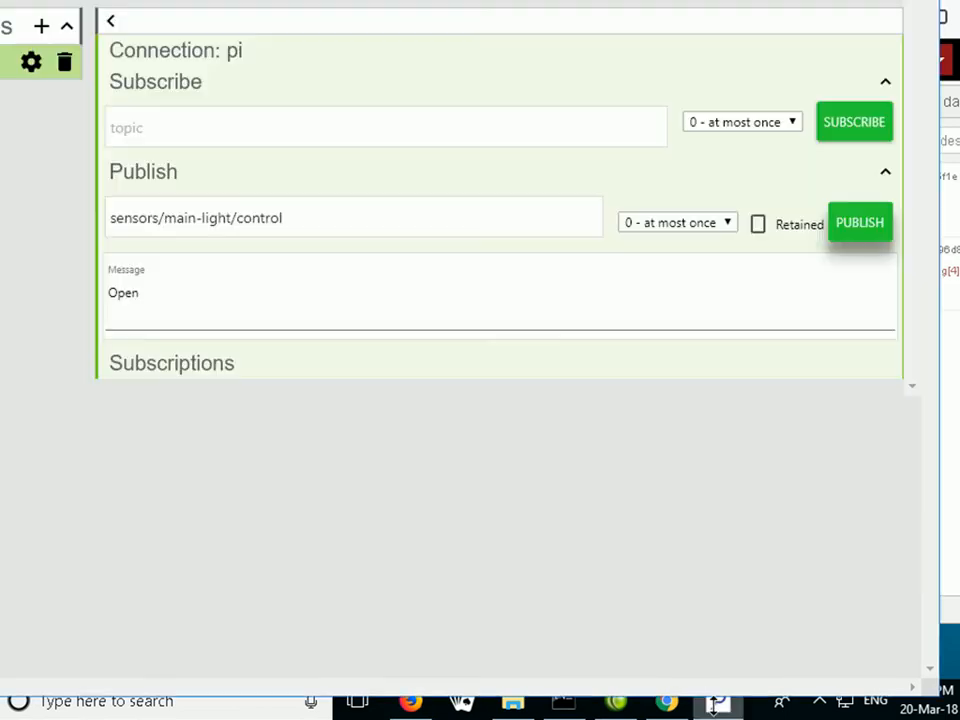
drag(147, 290, 105, 295)
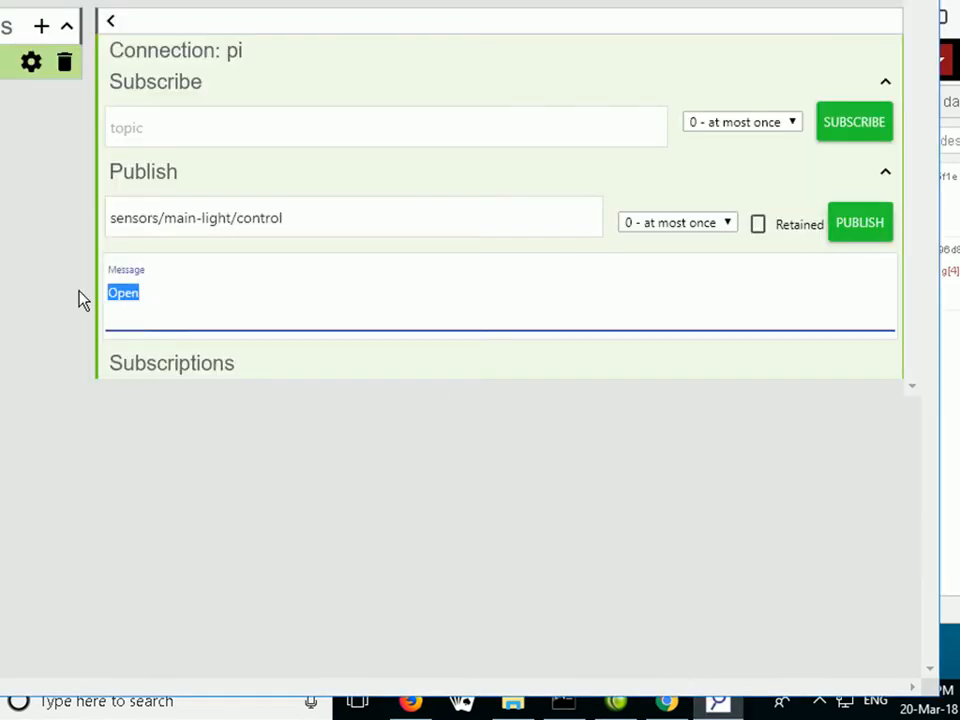
text(closed)
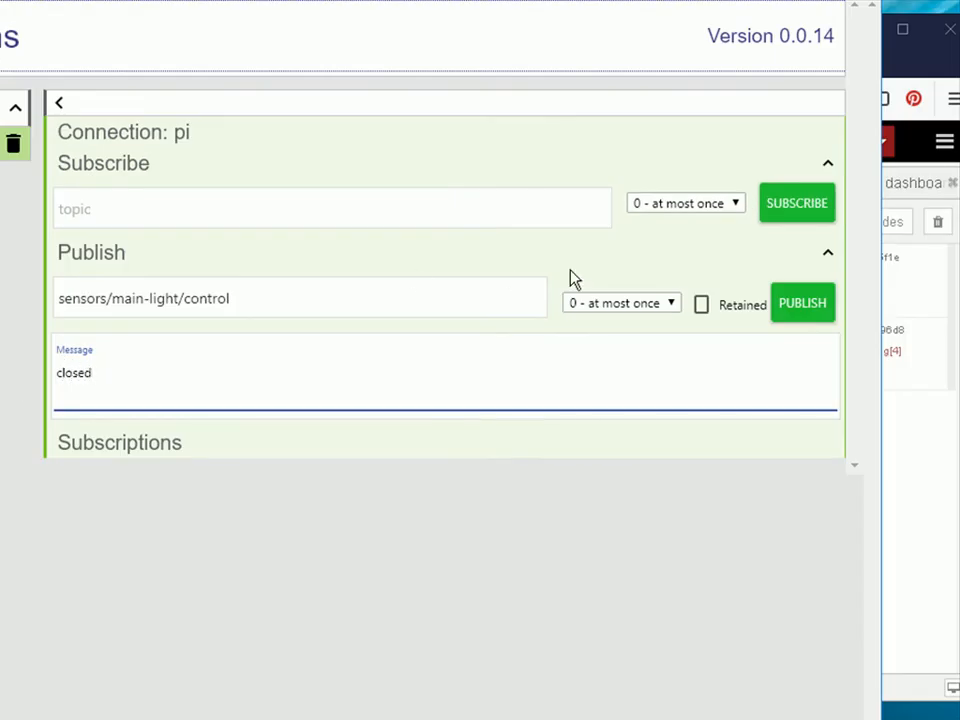
click(810, 302)
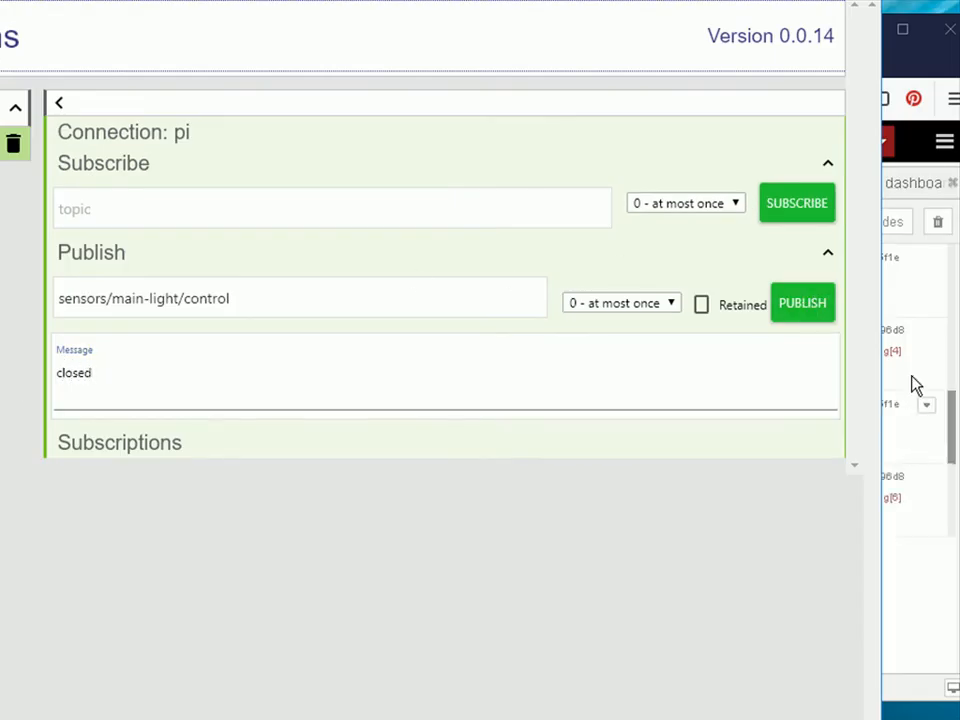
Inspect the sensor's response in Node-RED's debug output, and publish "closed2" to the same control topic from MQTTLens.
click(905, 615)
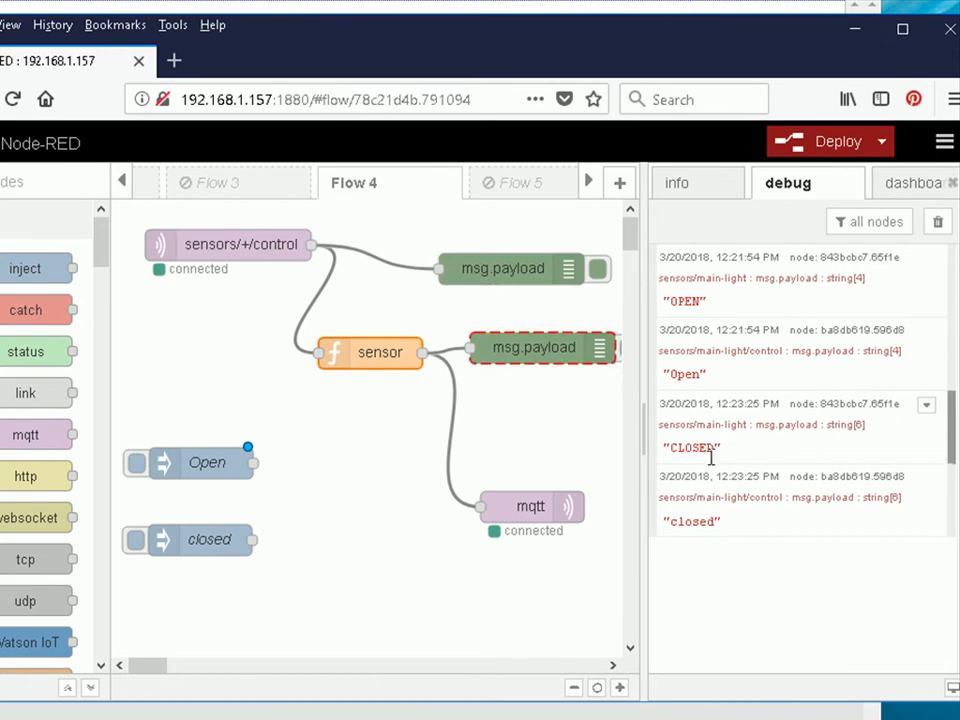
drag(716, 446, 664, 446)
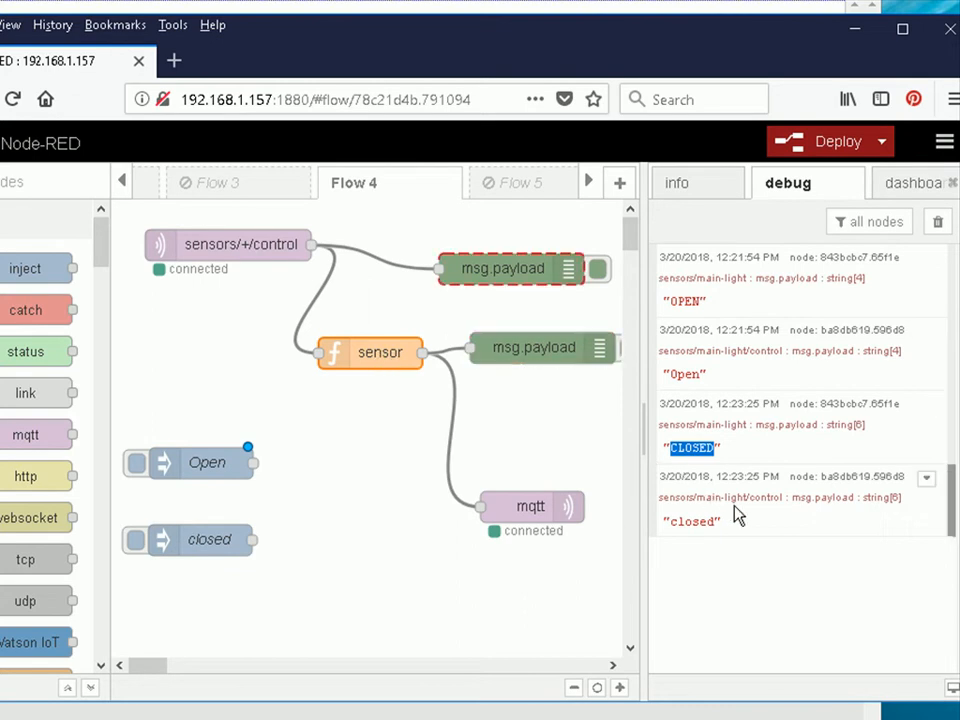
click(101, 377)
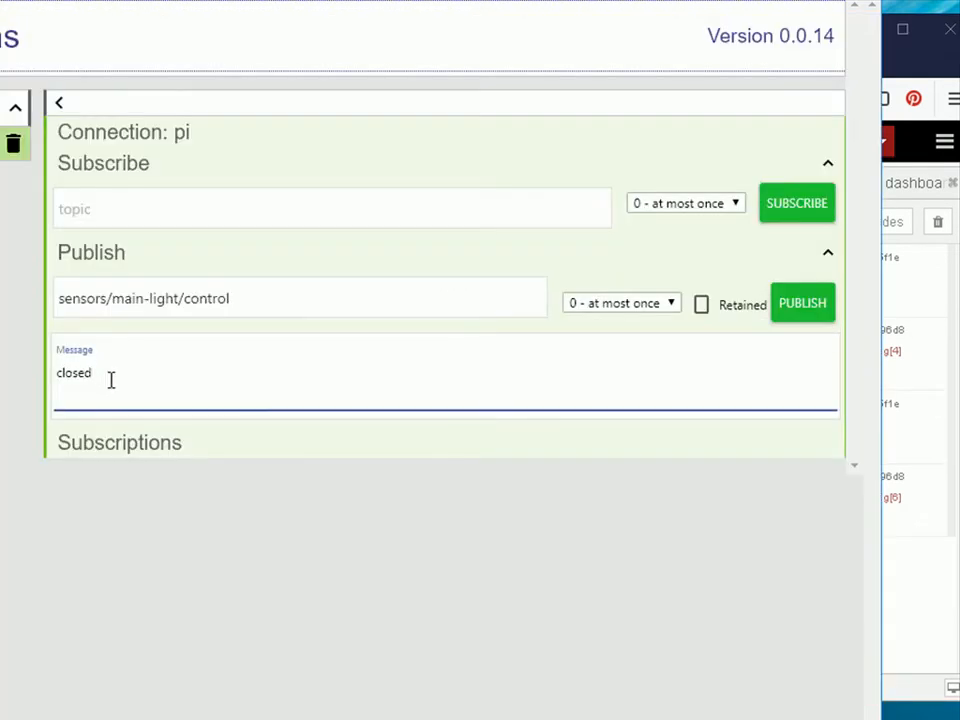
text(2)
click(799, 307)
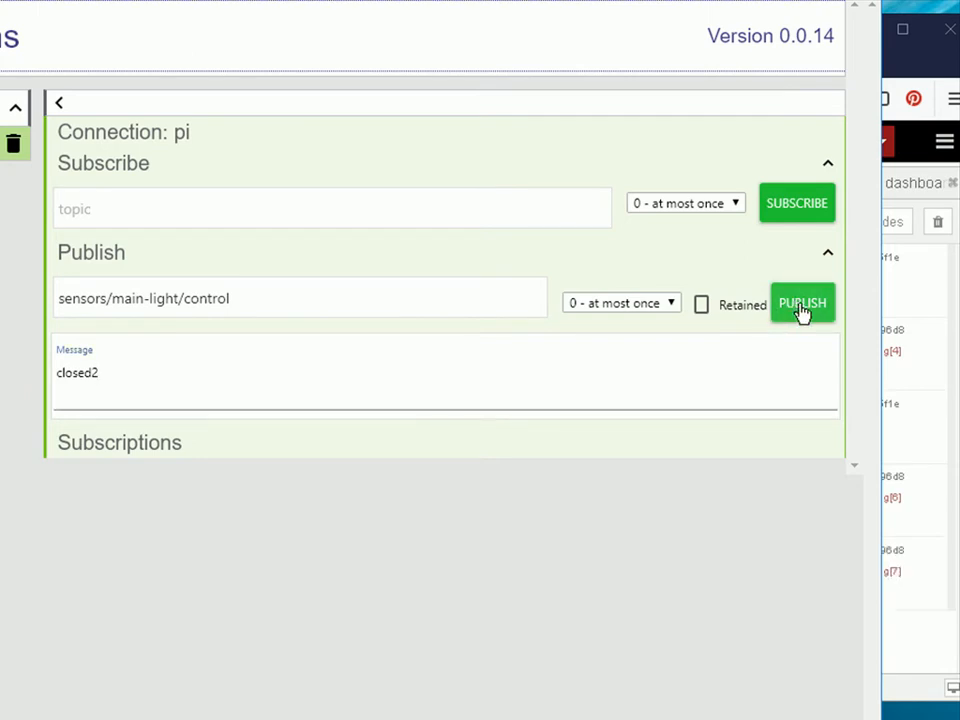
click(906, 638)
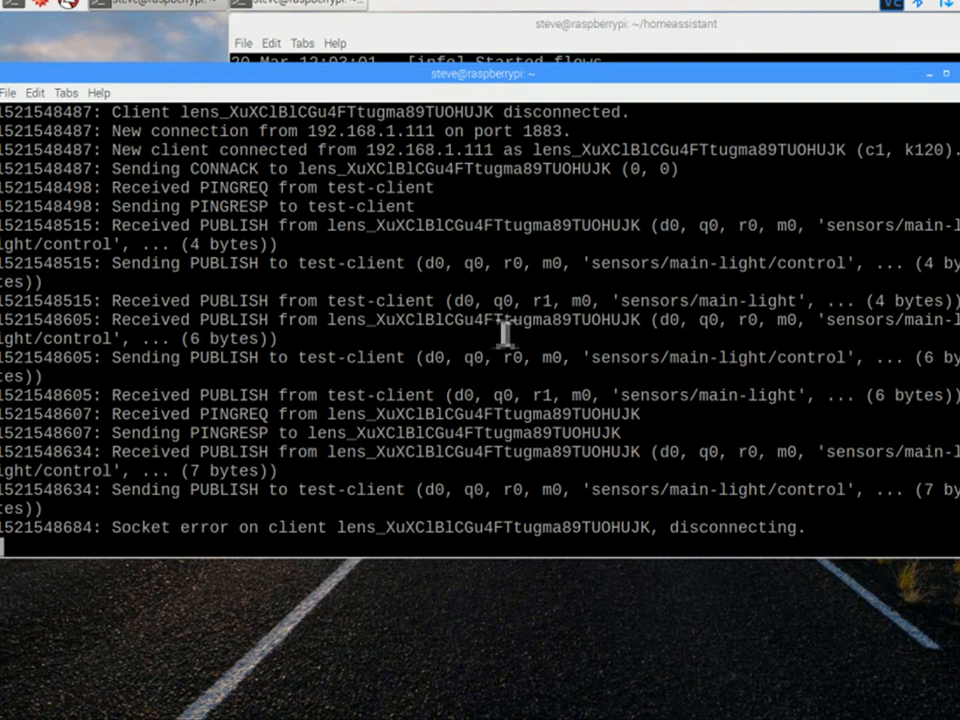
Trace the first control message through the Mosquitto log on the Raspberry Pi, comparing its sender, recipient and the sensors/main-light reply.
scroll(514, 332, up, 2)
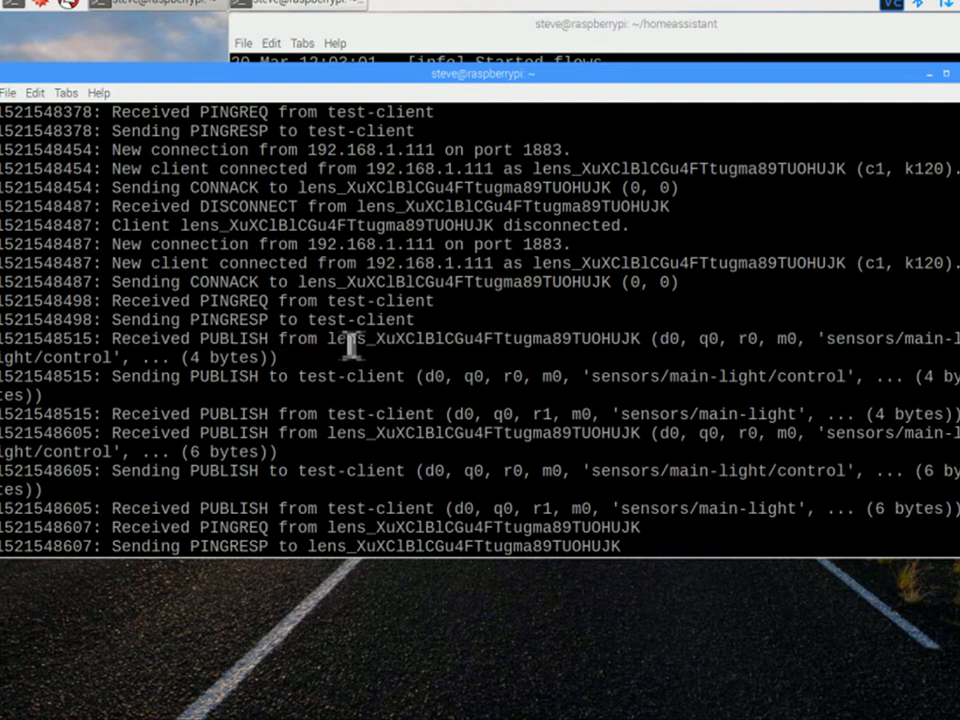
drag(331, 345, 533, 348)
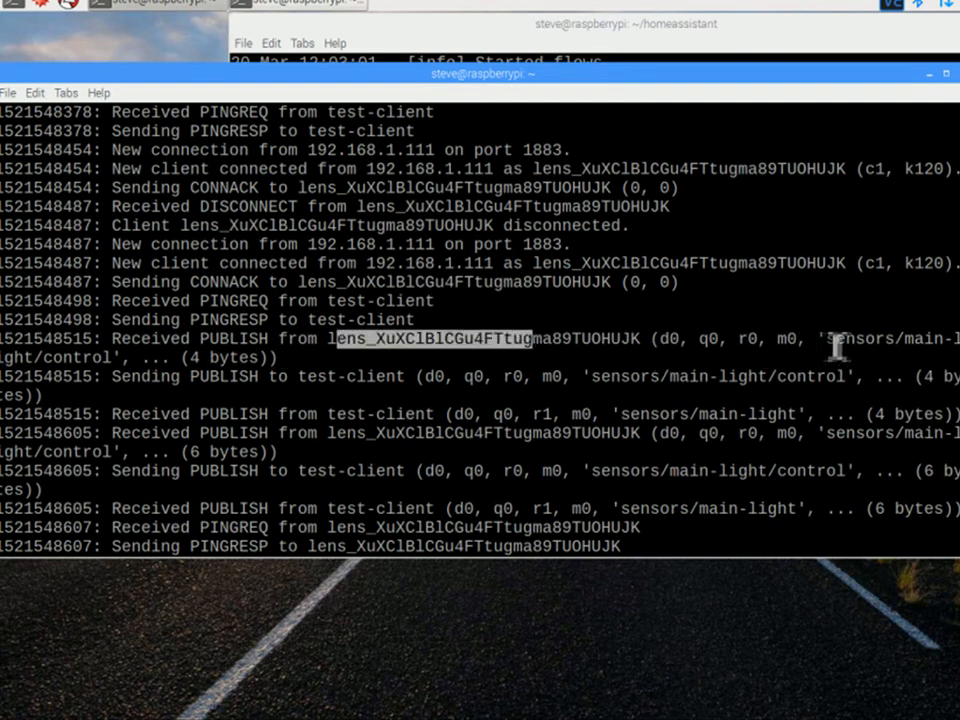
click(128, 364)
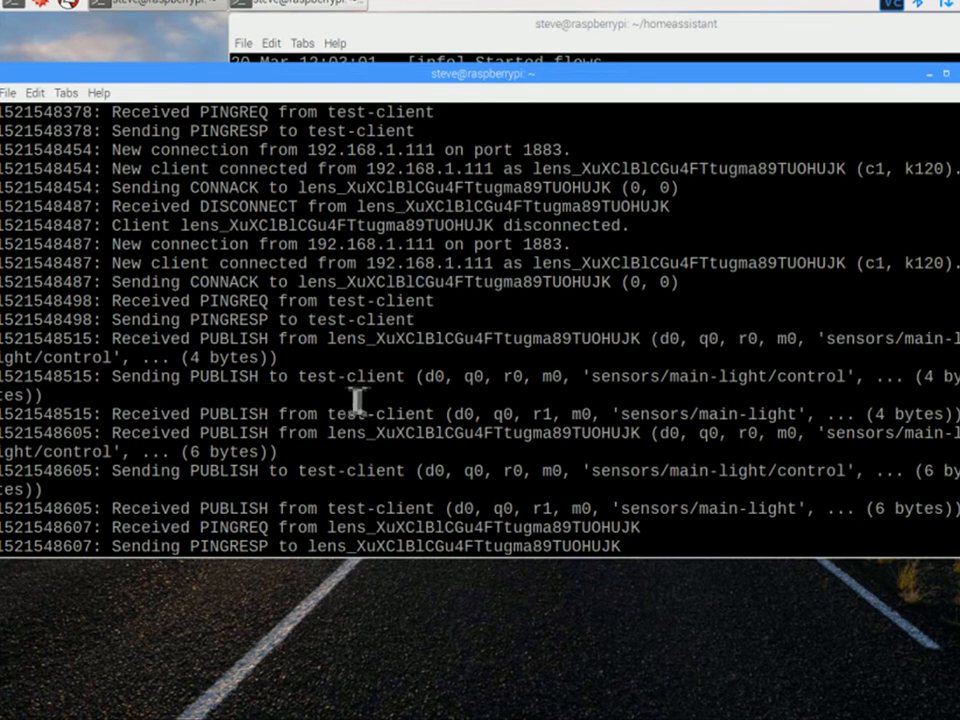
drag(416, 381, 315, 392)
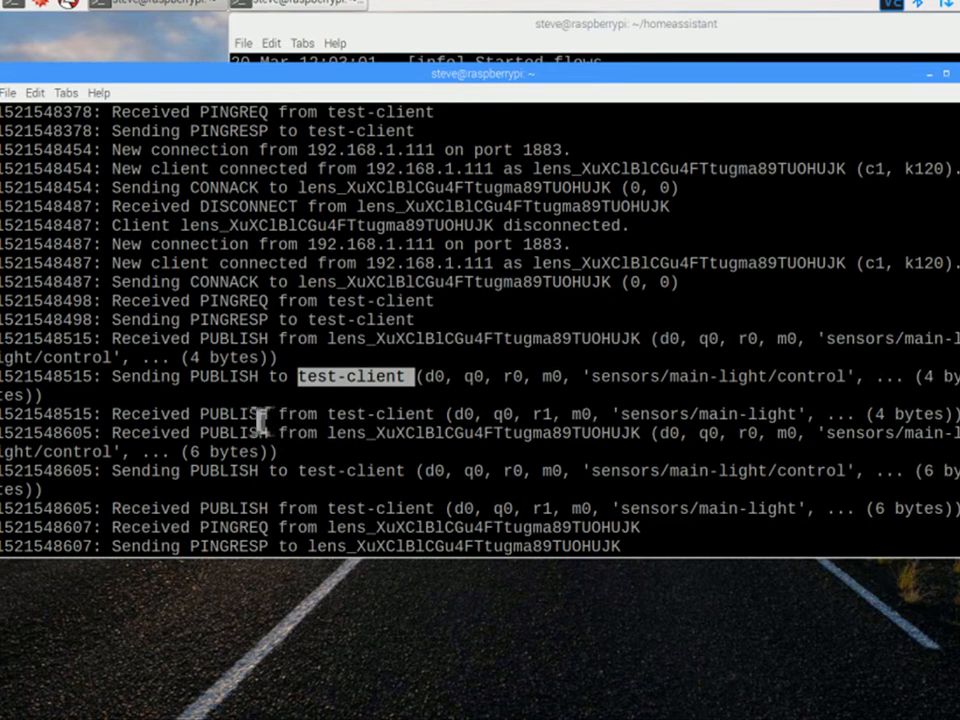
drag(442, 420, 350, 424)
drag(621, 416, 808, 424)
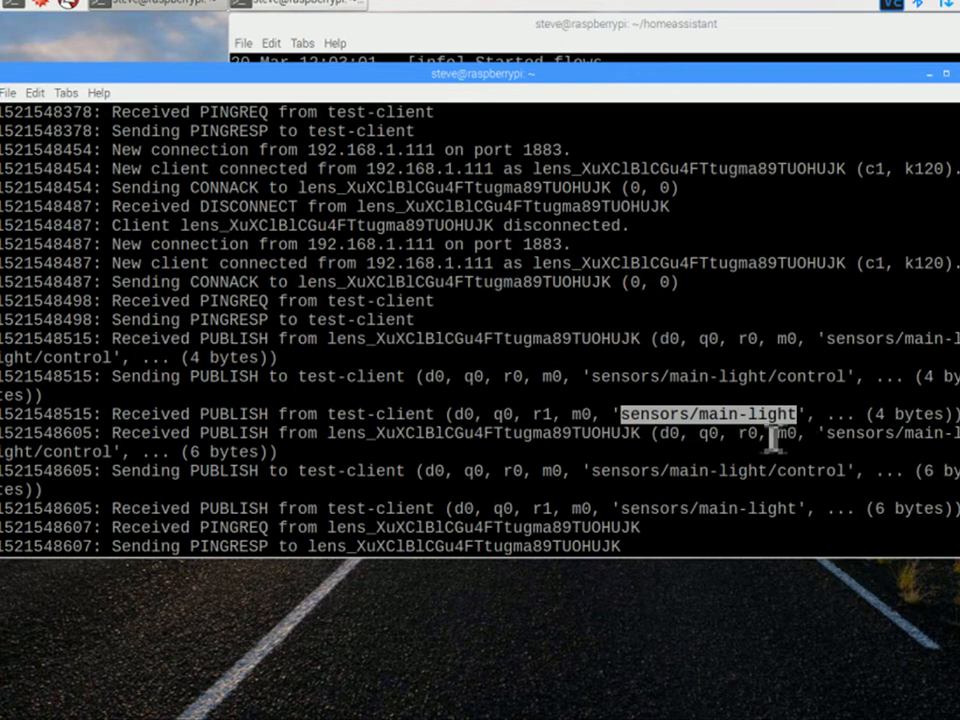
click(356, 447)
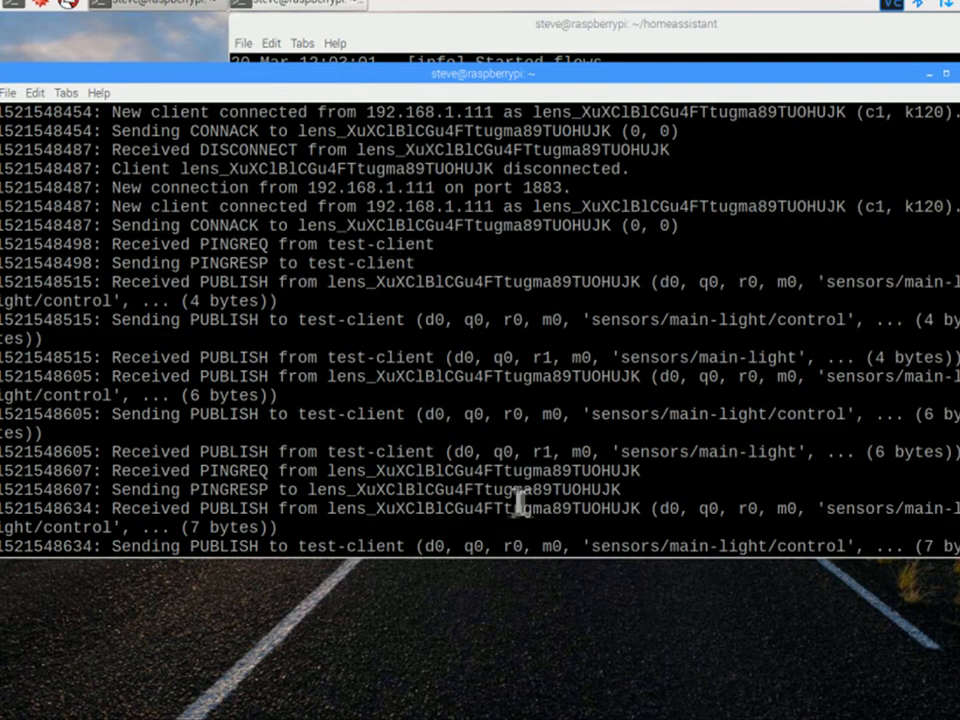
Examine the Mosquitto log entries for the "closed" and "closed2" messages, including the senders, control topic and message size.
drag(448, 452, 396, 454)
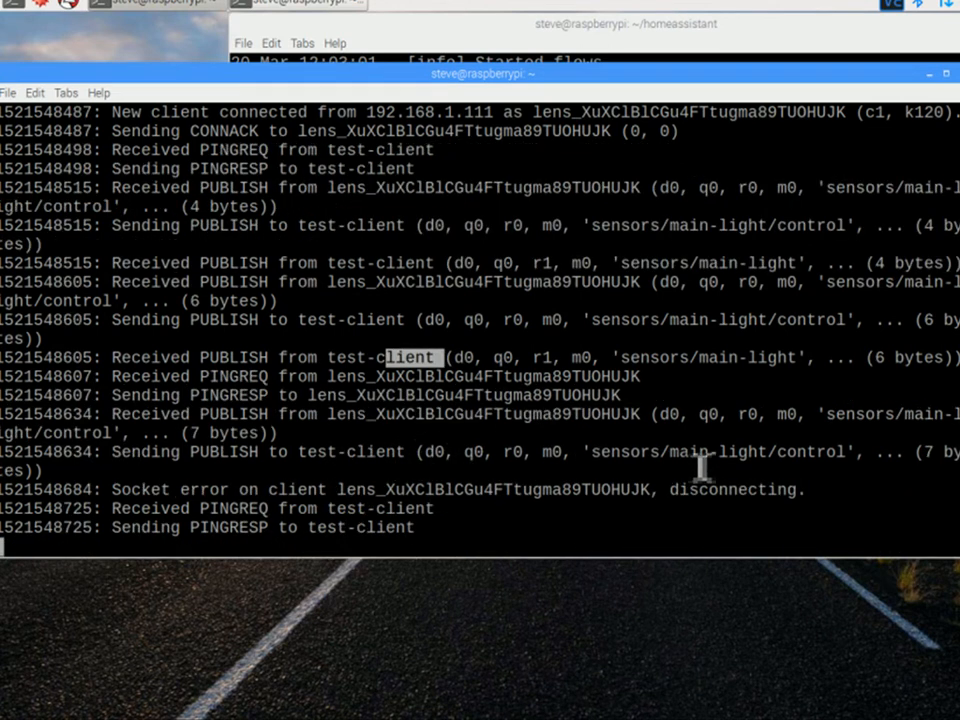
drag(848, 460, 690, 462)
click(672, 420)
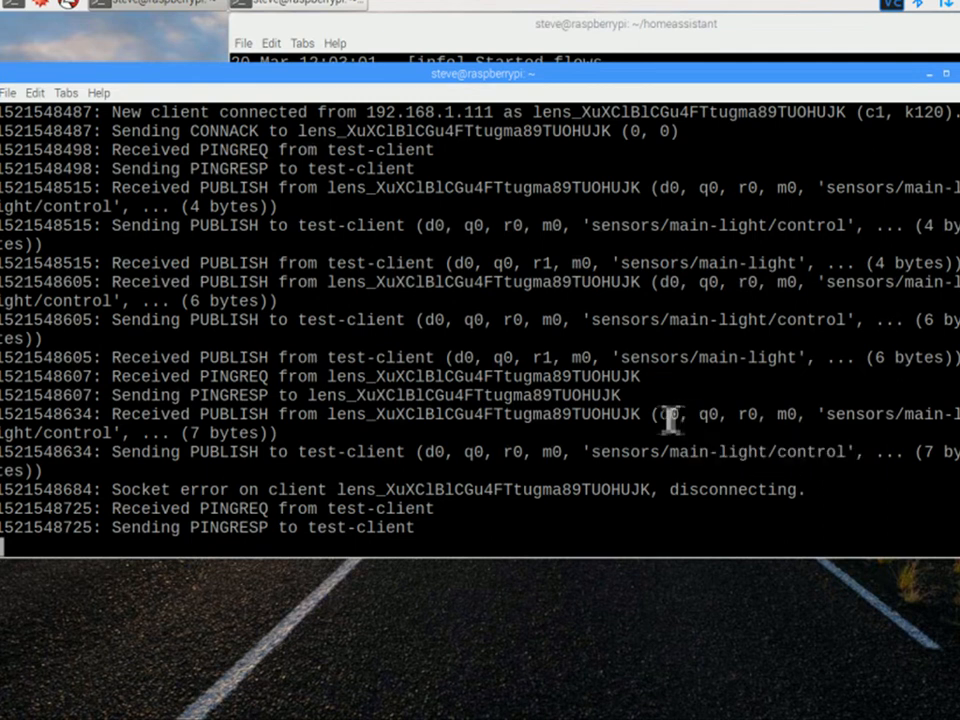
drag(654, 424, 340, 421)
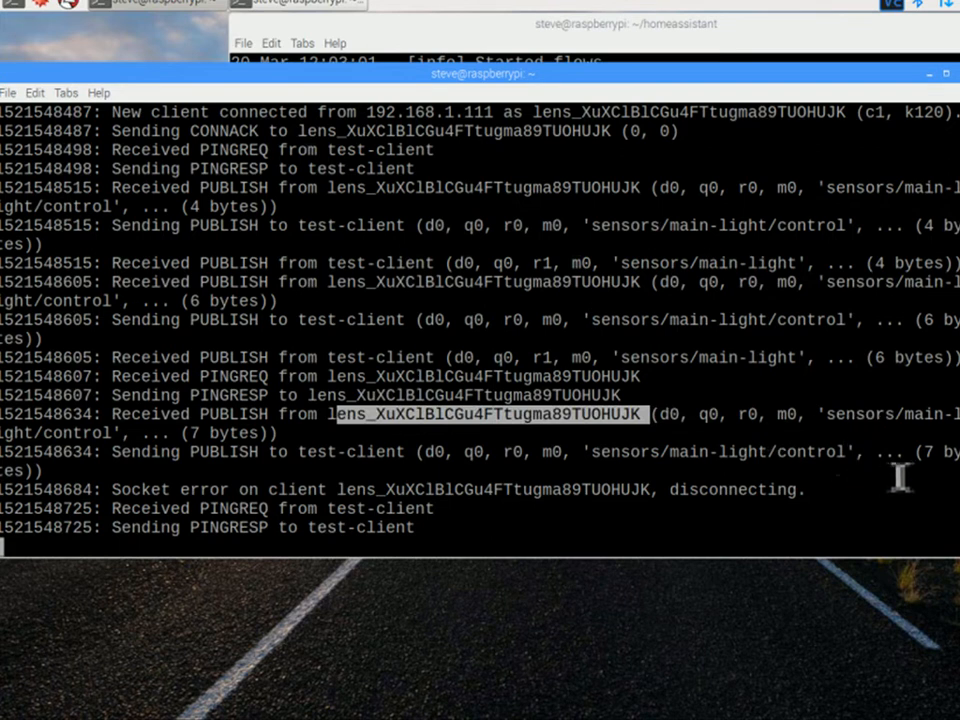
click(940, 457)
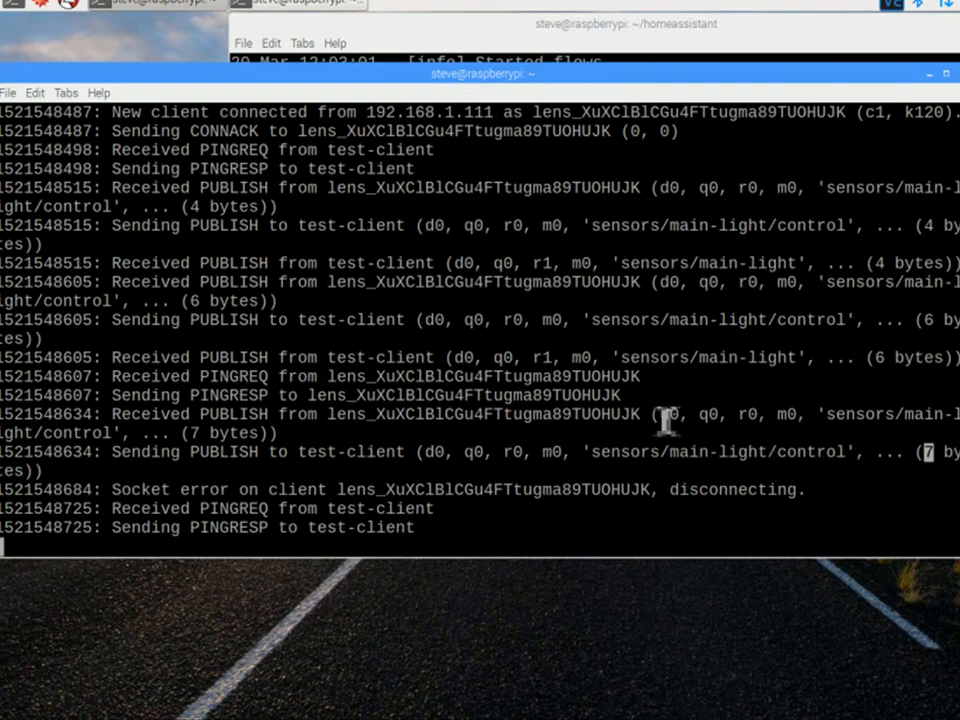
Go back through the Mosquitto log to test-client's connection and examine its publish to sensors/connected/test-client, including the payload size.
scroll(655, 430, up, 1)
scroll(655, 430, up, 4)
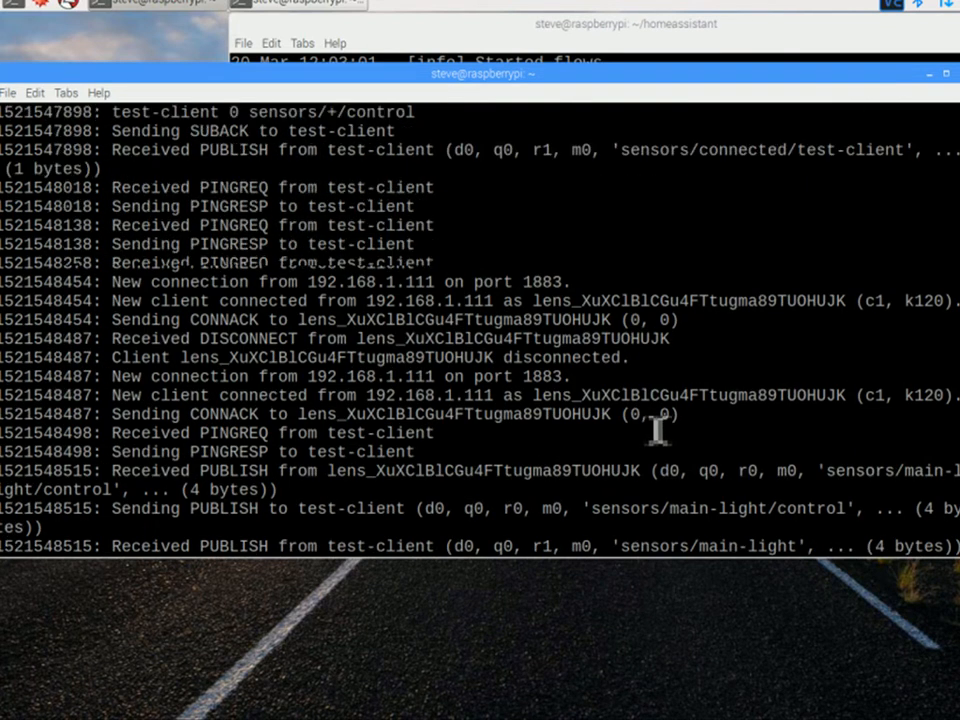
scroll(657, 430, up, 2)
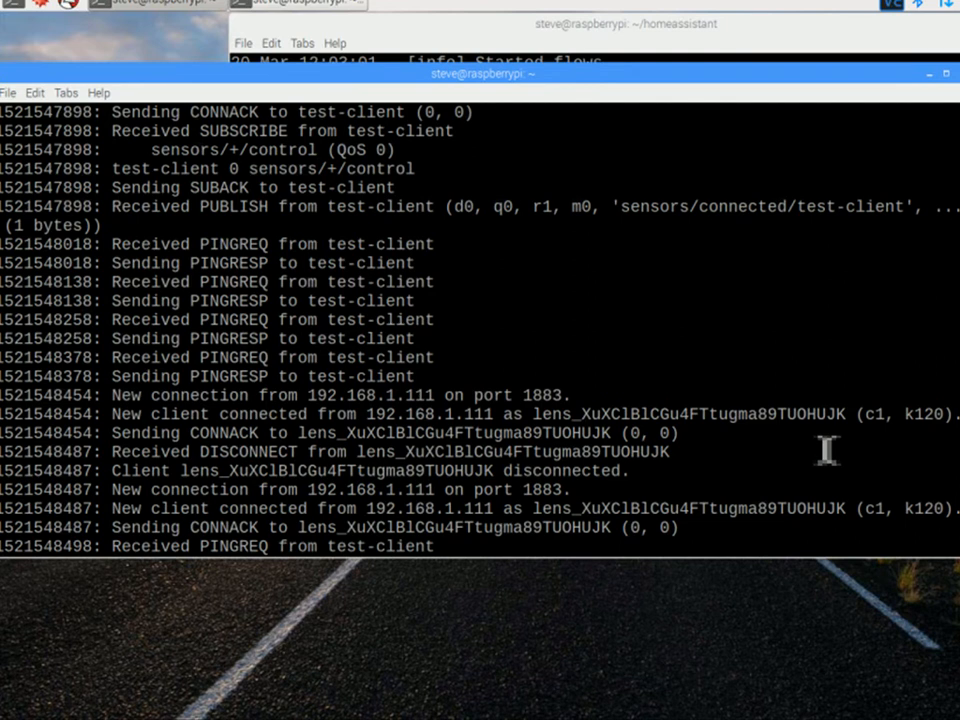
scroll(826, 450, up, 4)
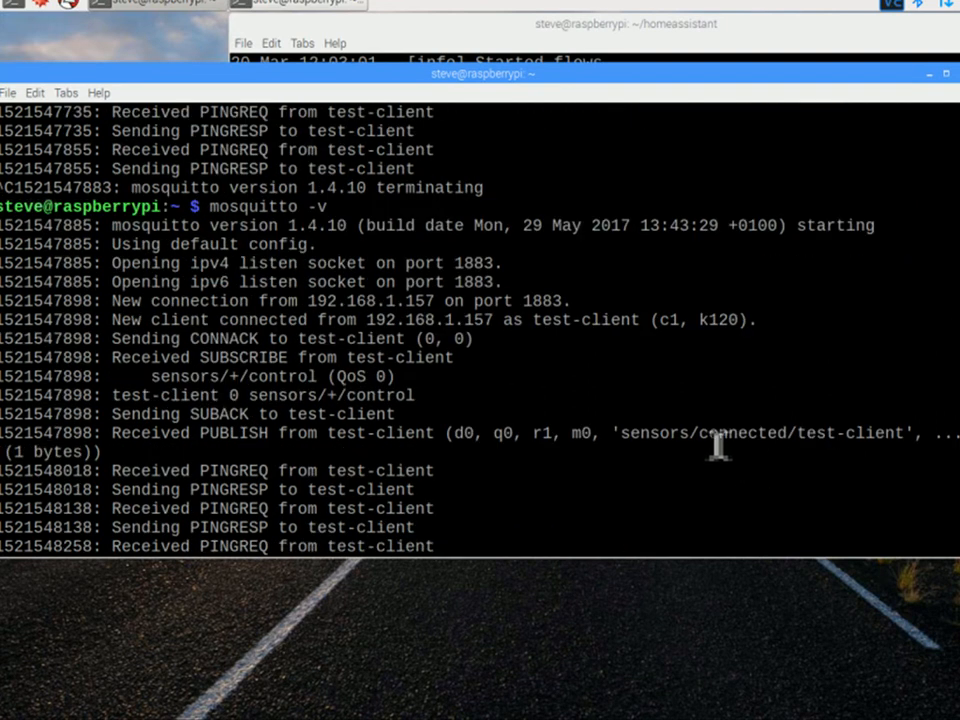
drag(910, 440, 650, 452)
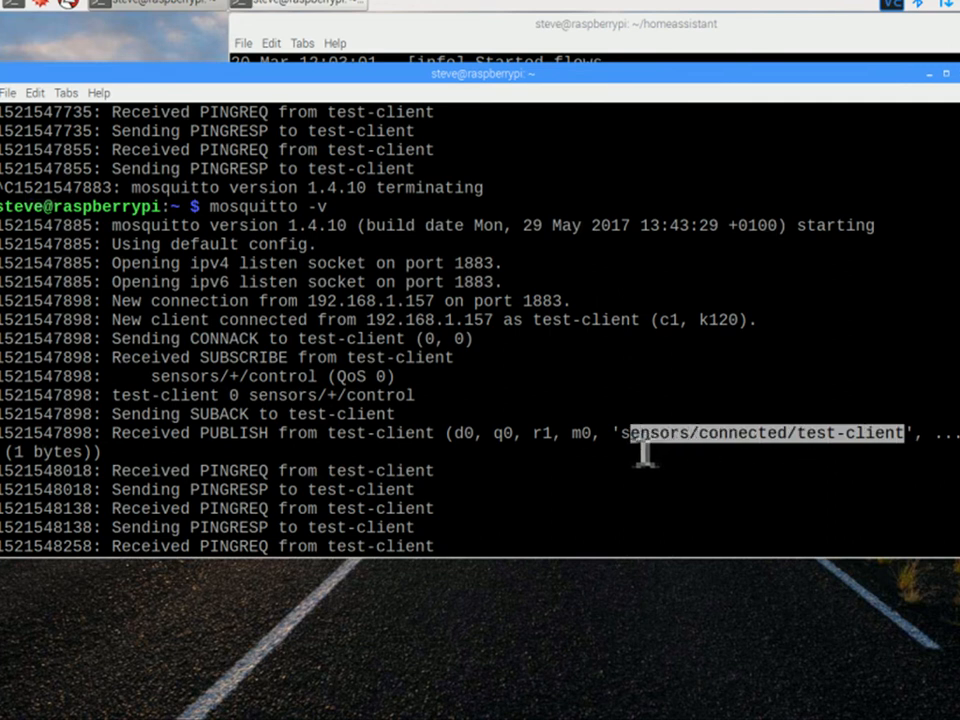
drag(645, 453, 624, 450)
click(689, 440)
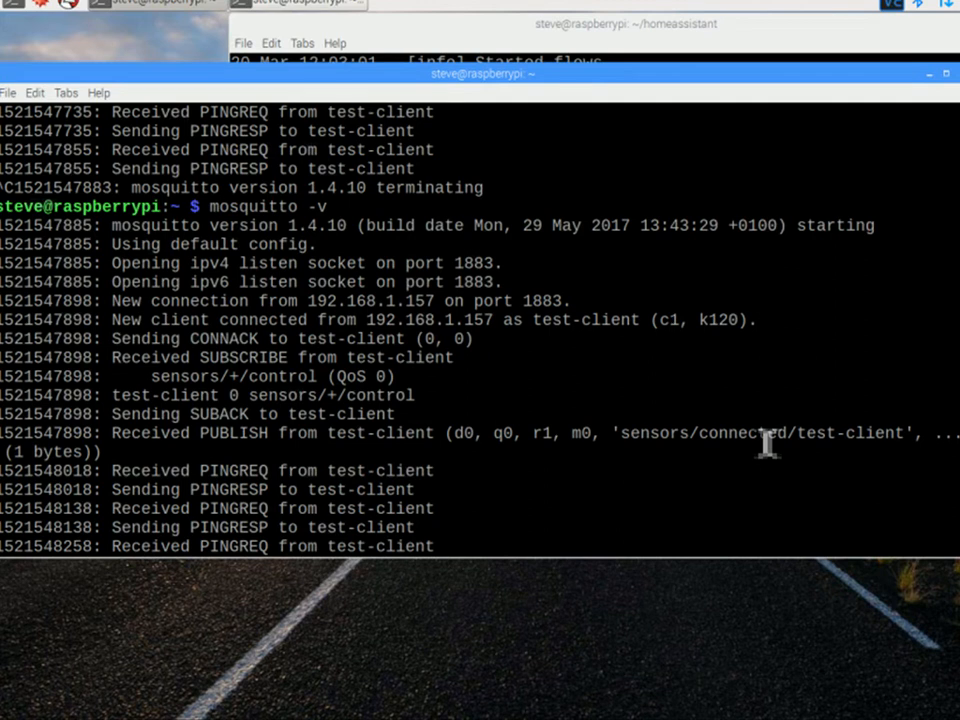
double_click(28, 461)
click(440, 449)
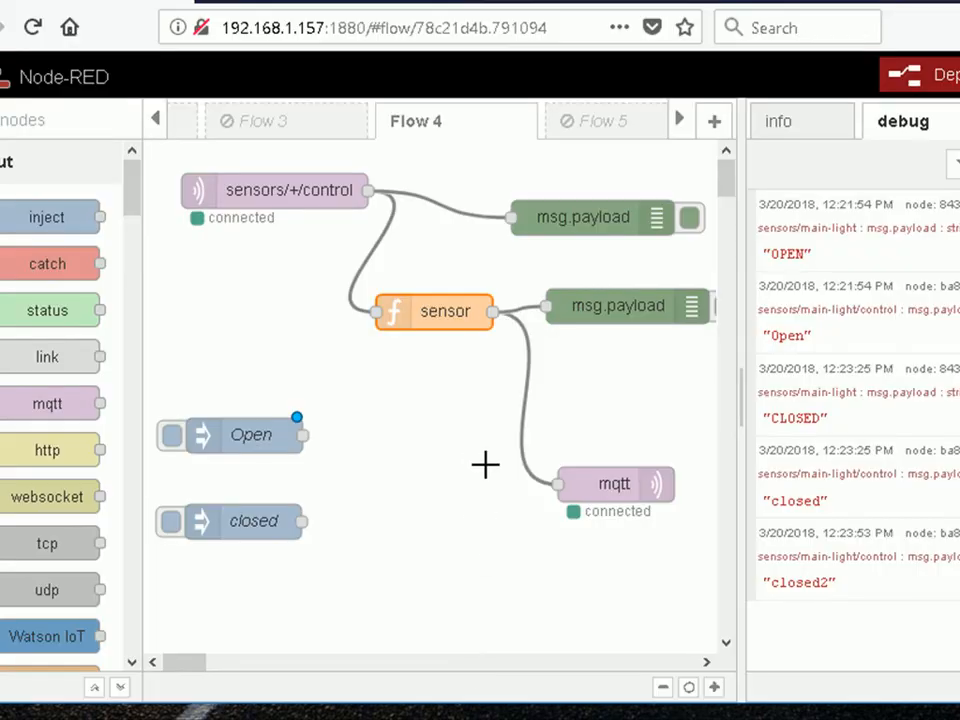
In Node-RED, move the mqtt output node slightly up towards the sensor node and open its test-client broker configuration.
drag(598, 497, 577, 457)
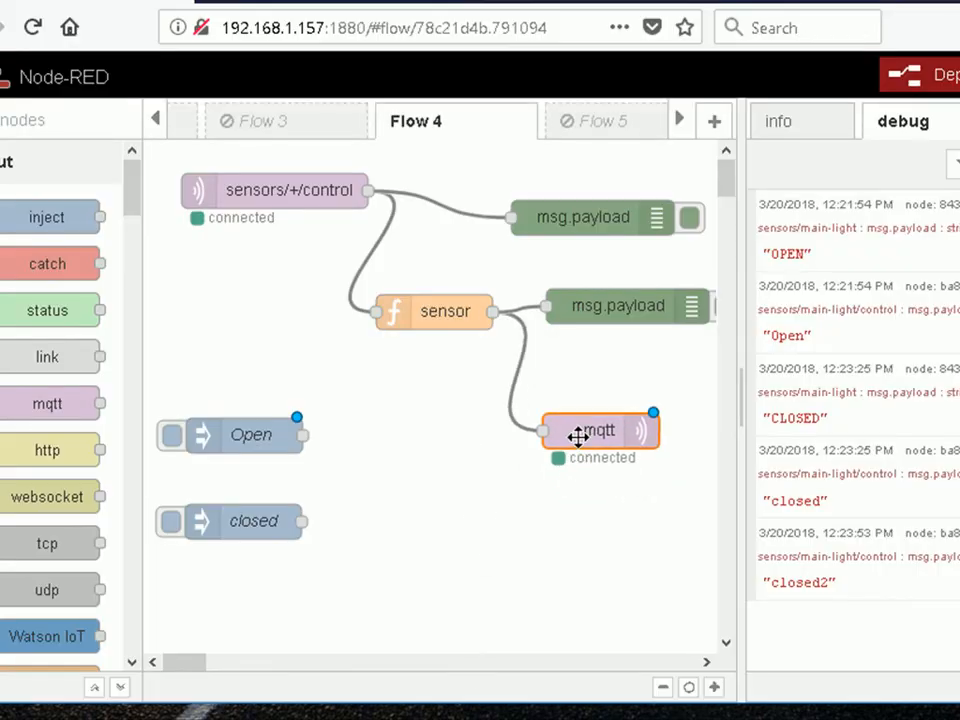
double_click(578, 436)
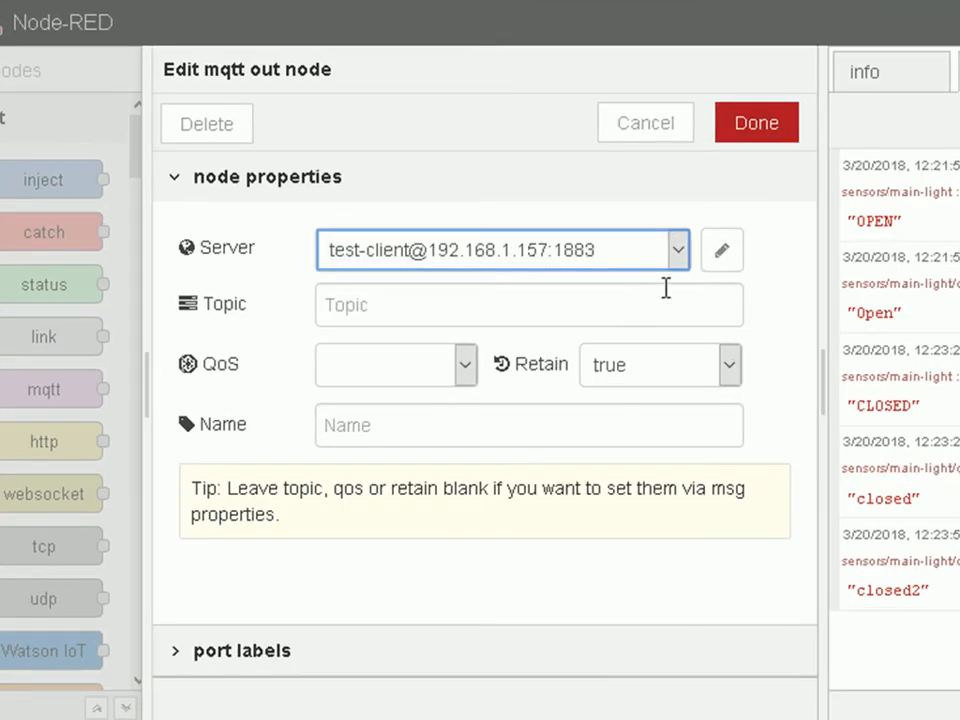
click(651, 280)
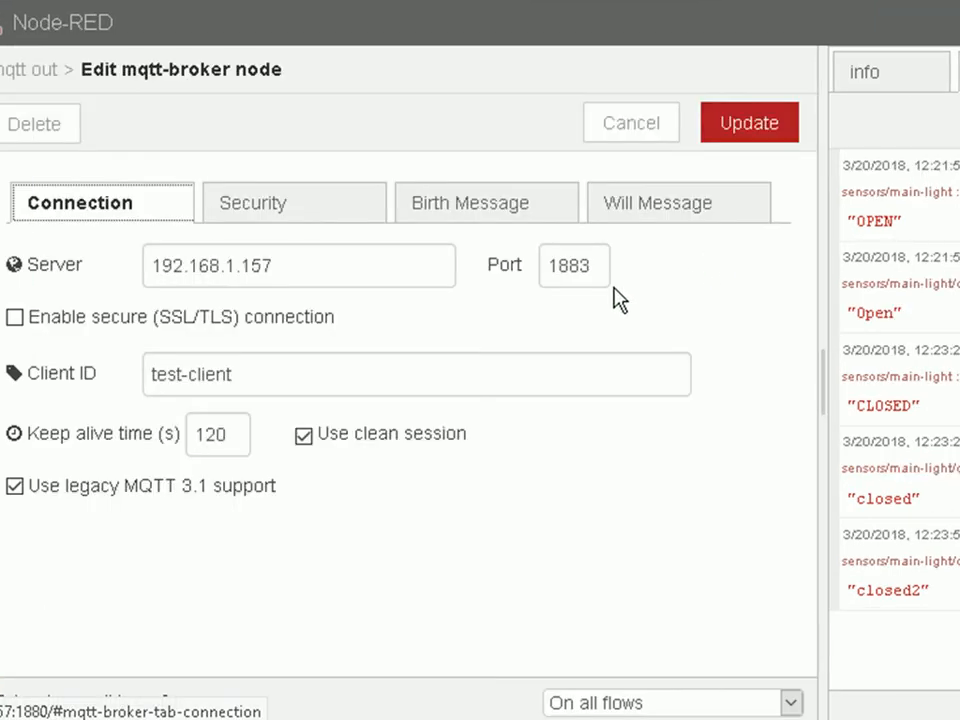
Review the broker's birth message settings, including the topic, QoS, retain option and payload.
click(433, 210)
click(398, 266)
drag(398, 266, 147, 266)
click(419, 268)
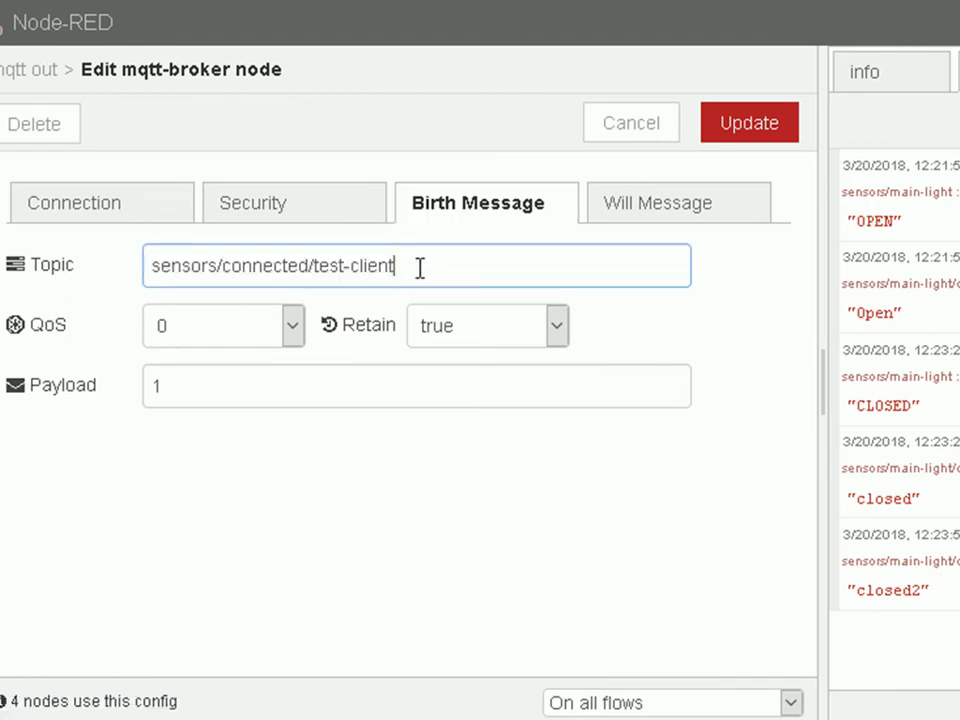
click(193, 393)
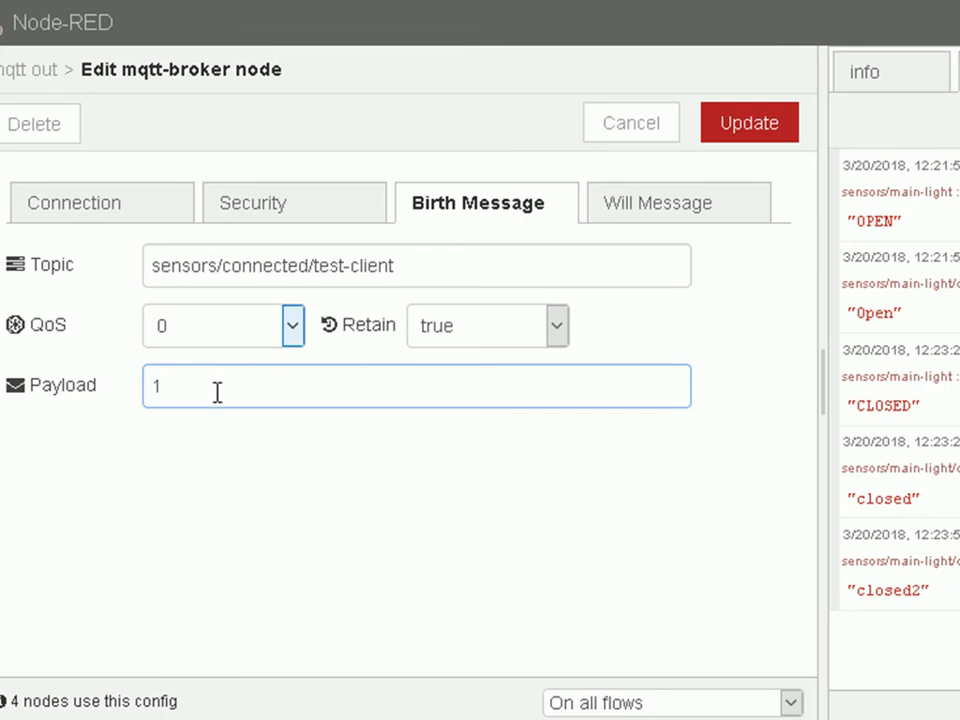
Review the topic and payload of the broker's will message, and close the node editor.
click(655, 208)
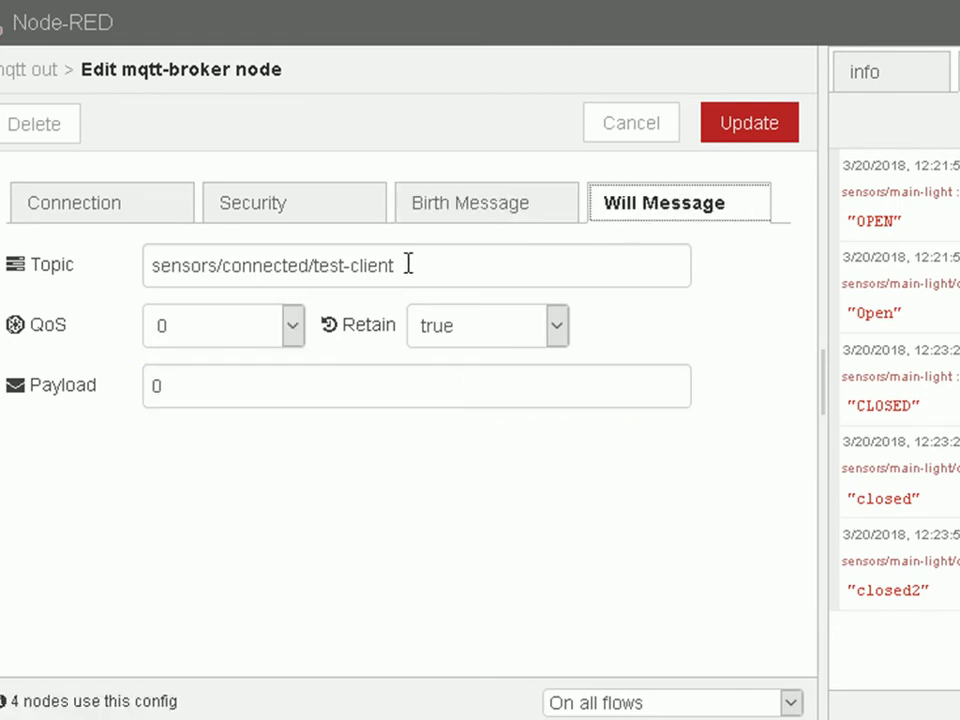
drag(408, 264, 149, 261)
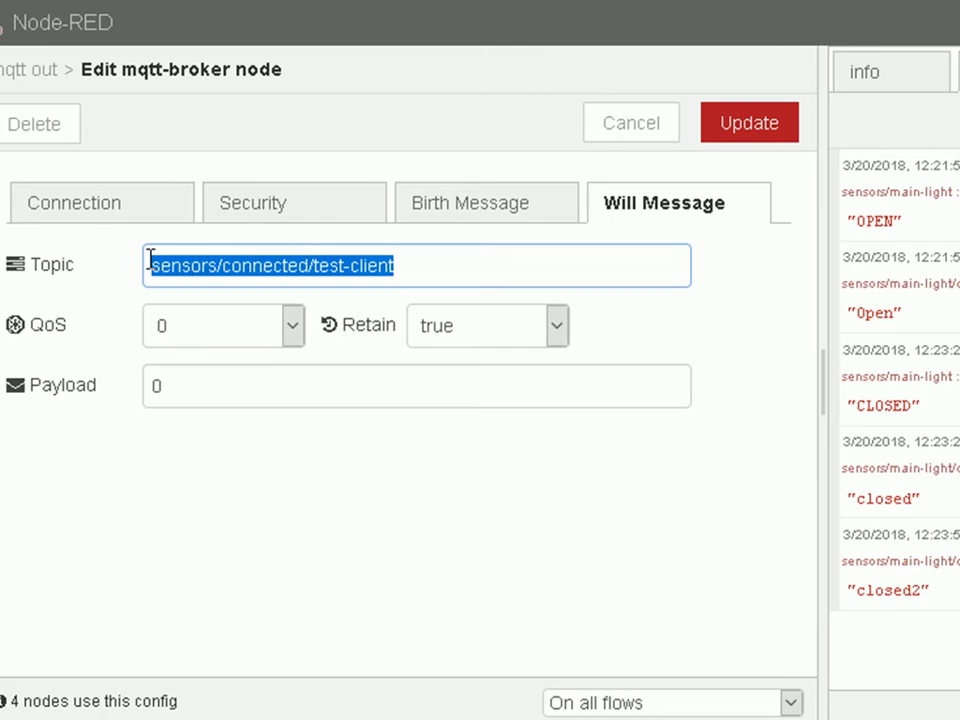
click(193, 381)
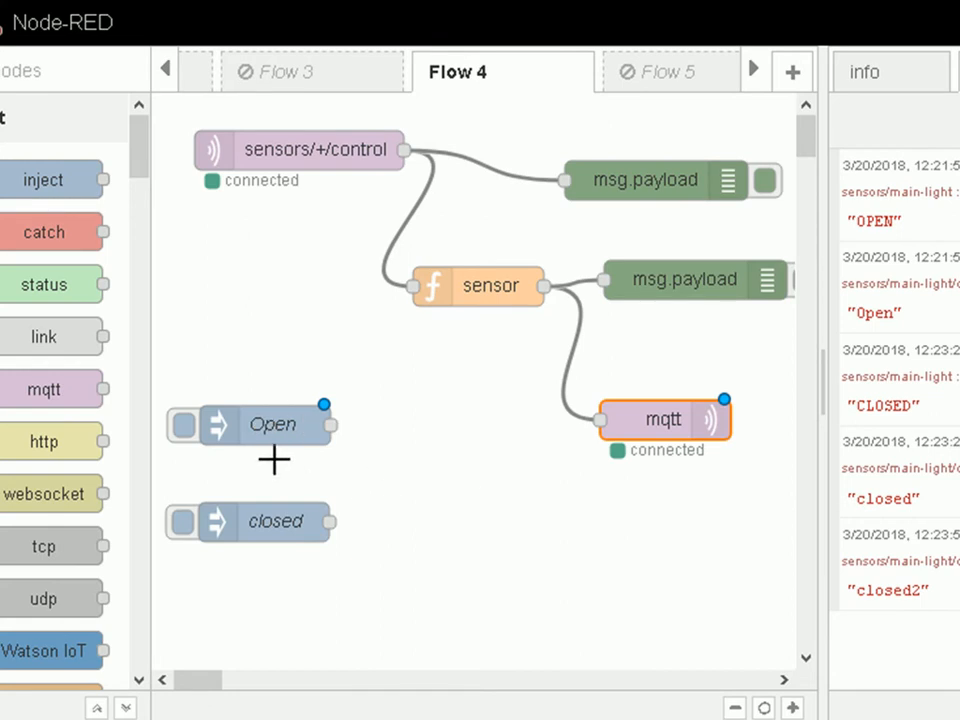
Move the Open and closed inject nodes up beside the sensor function node and wire both to its input.
drag(265, 441, 270, 380)
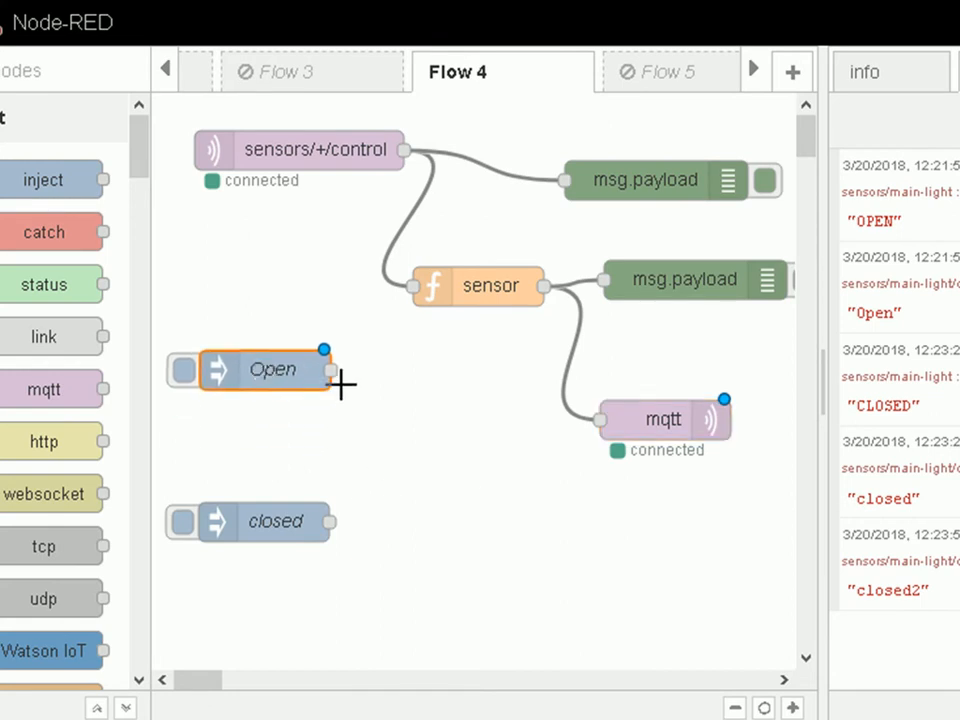
drag(336, 376, 408, 285)
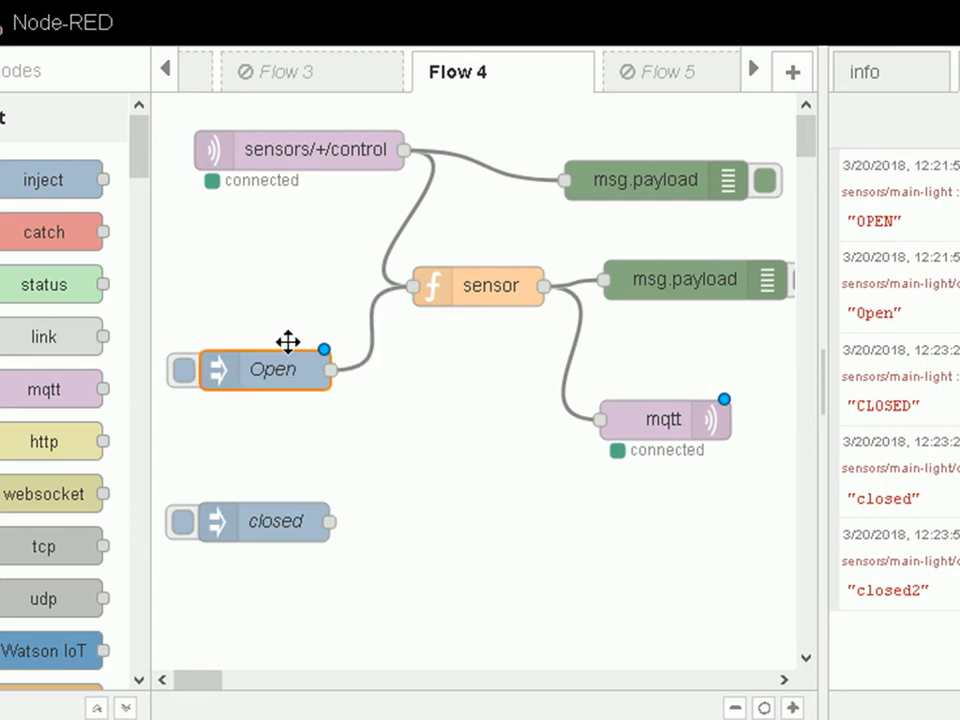
drag(291, 362, 281, 290)
drag(283, 534, 279, 446)
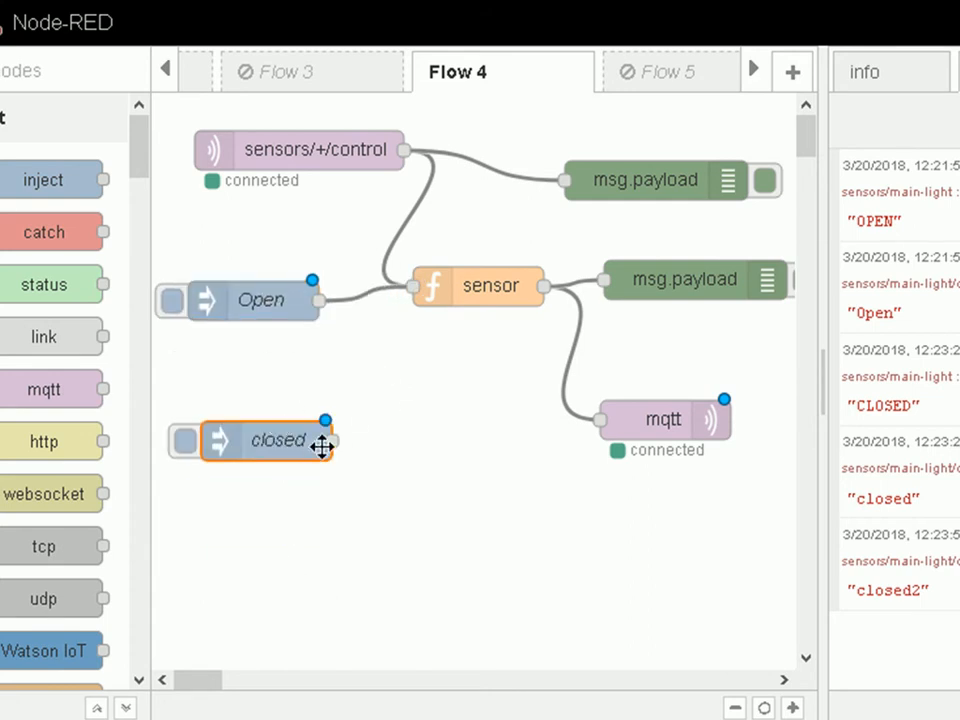
drag(376, 436, 406, 287)
drag(332, 440, 413, 287)
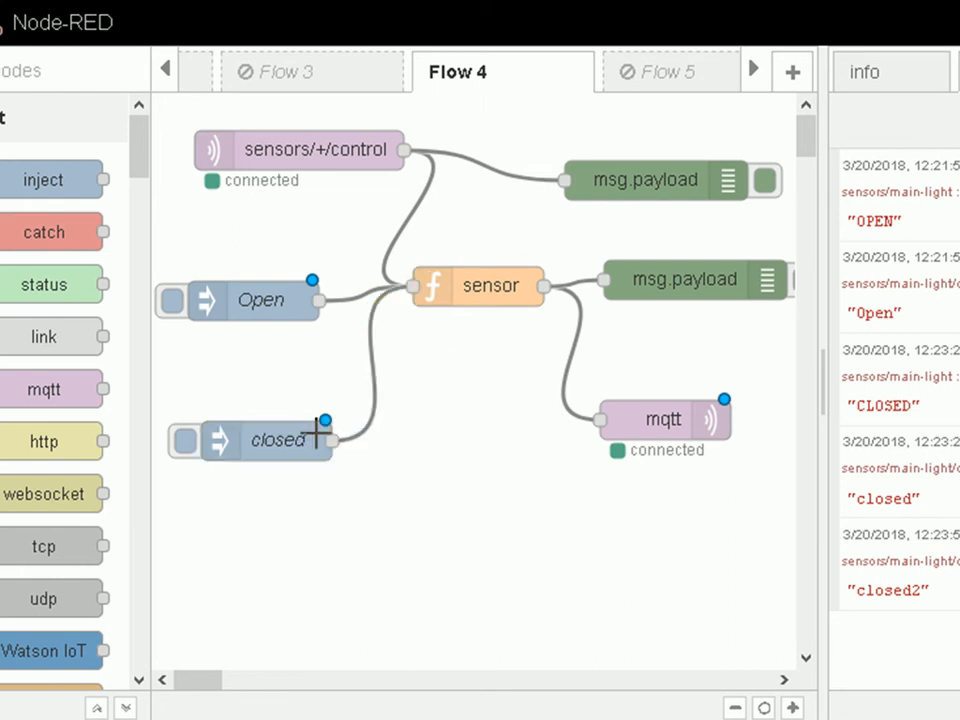
Copy the Open inject node's topic, sensors/main-light/control, into the closed inject node's topic and save the node.
double_click(265, 300)
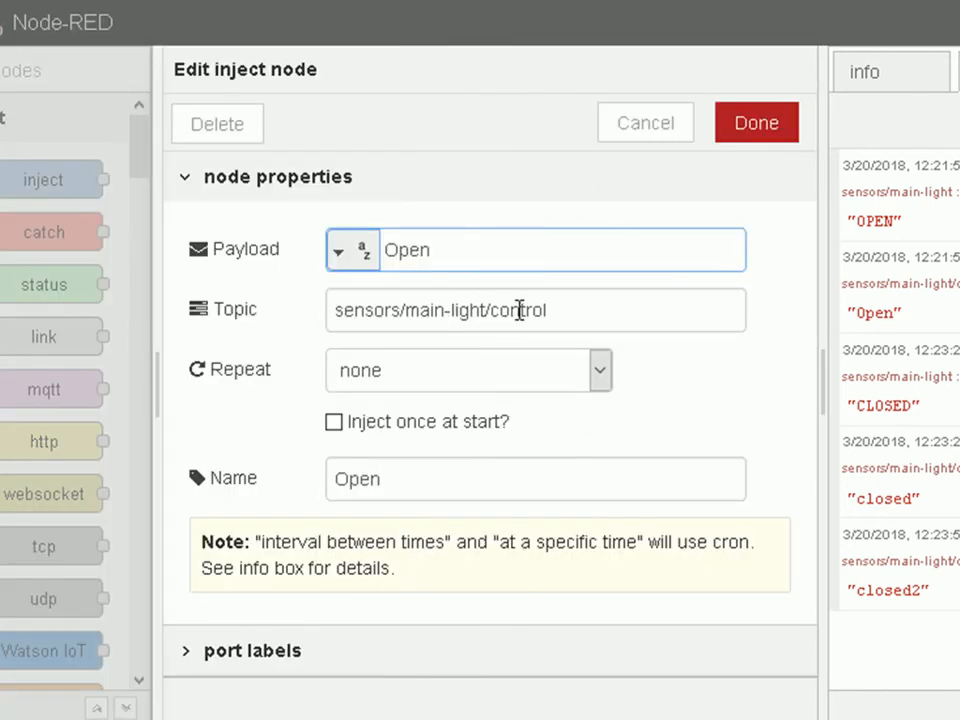
drag(560, 310, 333, 311)
key(ctrl+c)
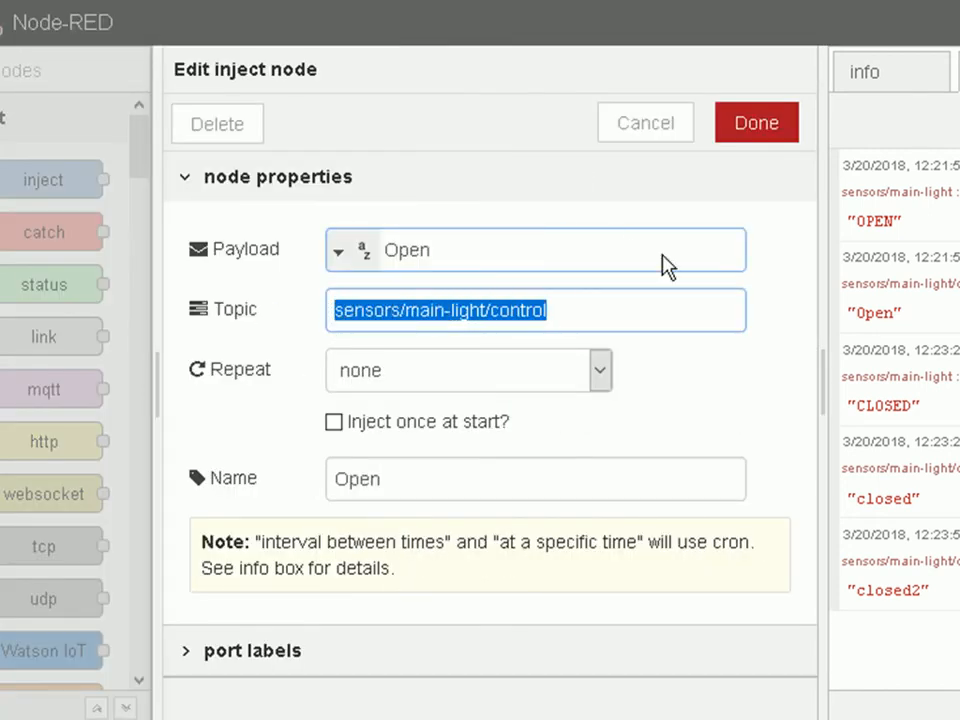
click(757, 135)
double_click(279, 443)
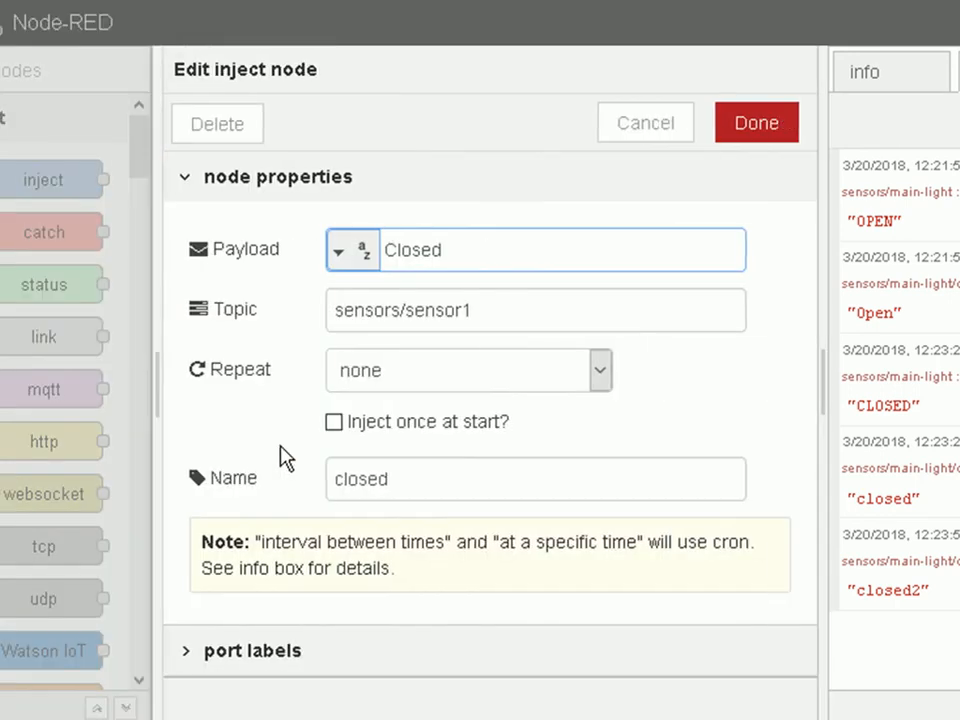
drag(499, 302, 345, 300)
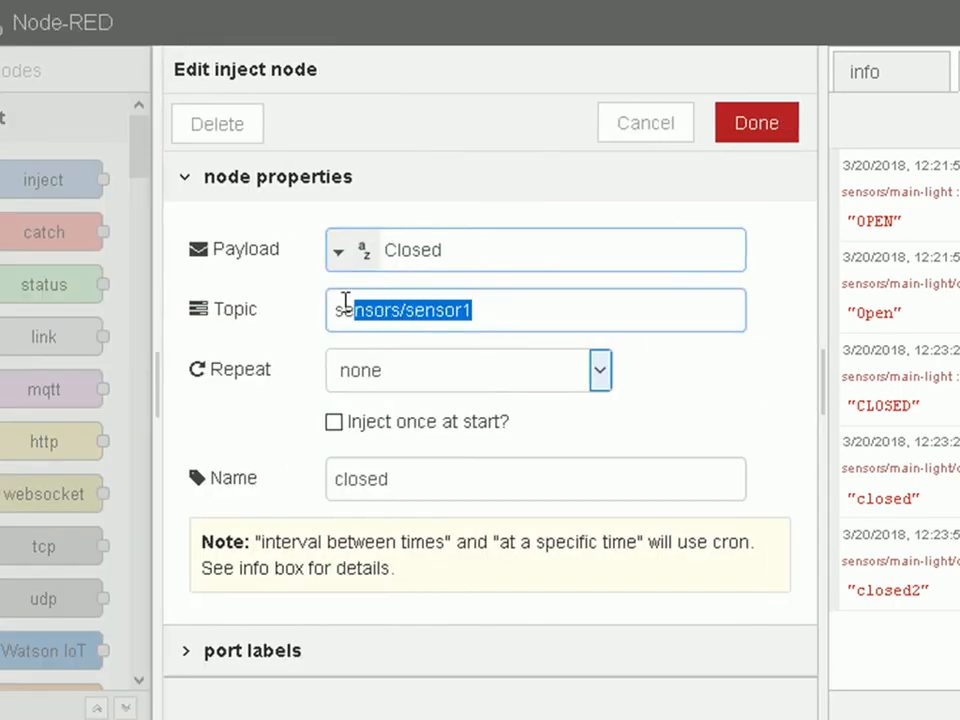
key(ctrl+v)
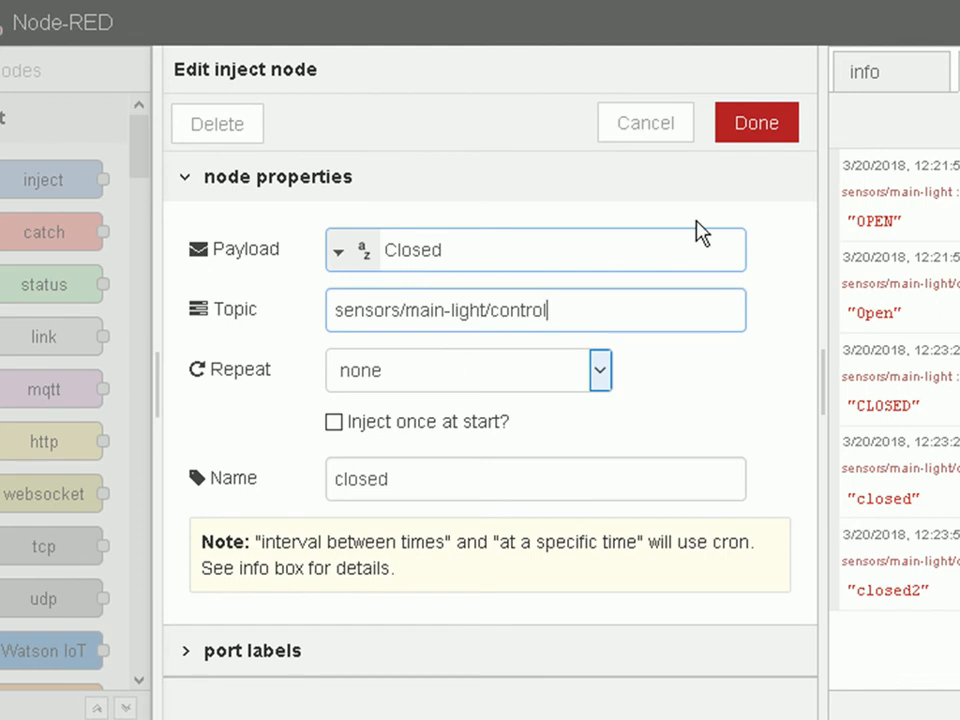
click(742, 130)
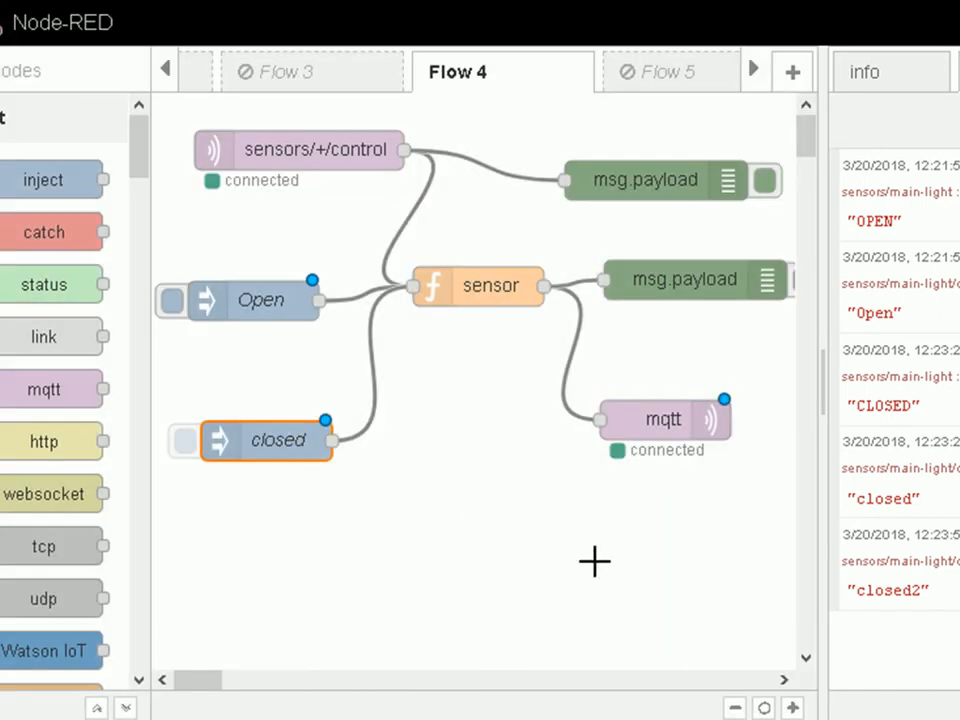
Clear the debug messages and test the flow by injecting the Open and closed messages.
click(957, 121)
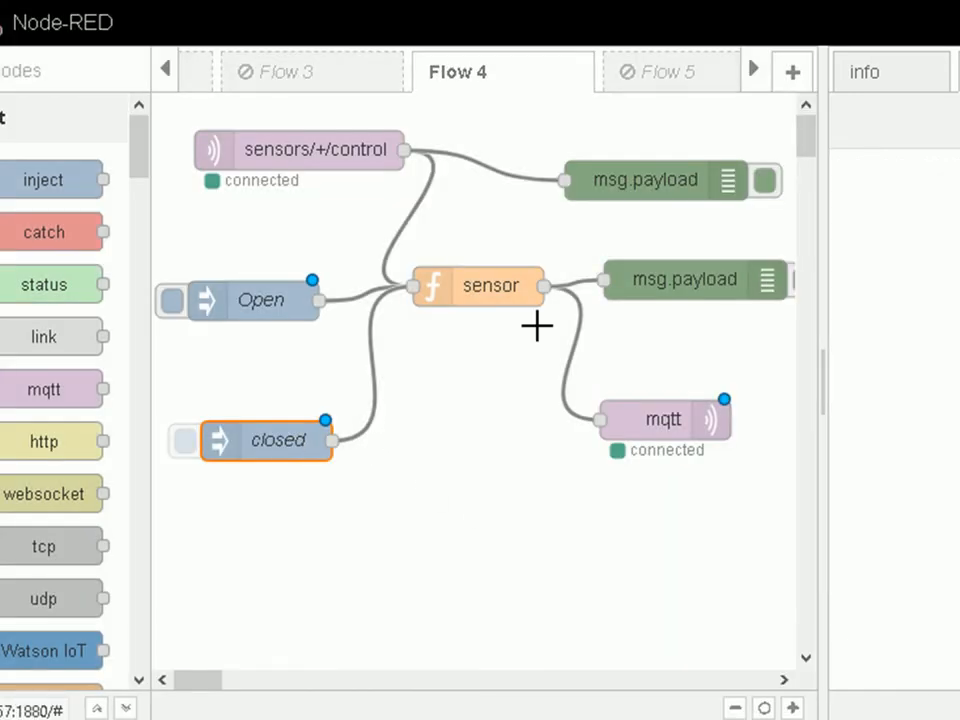
click(166, 310)
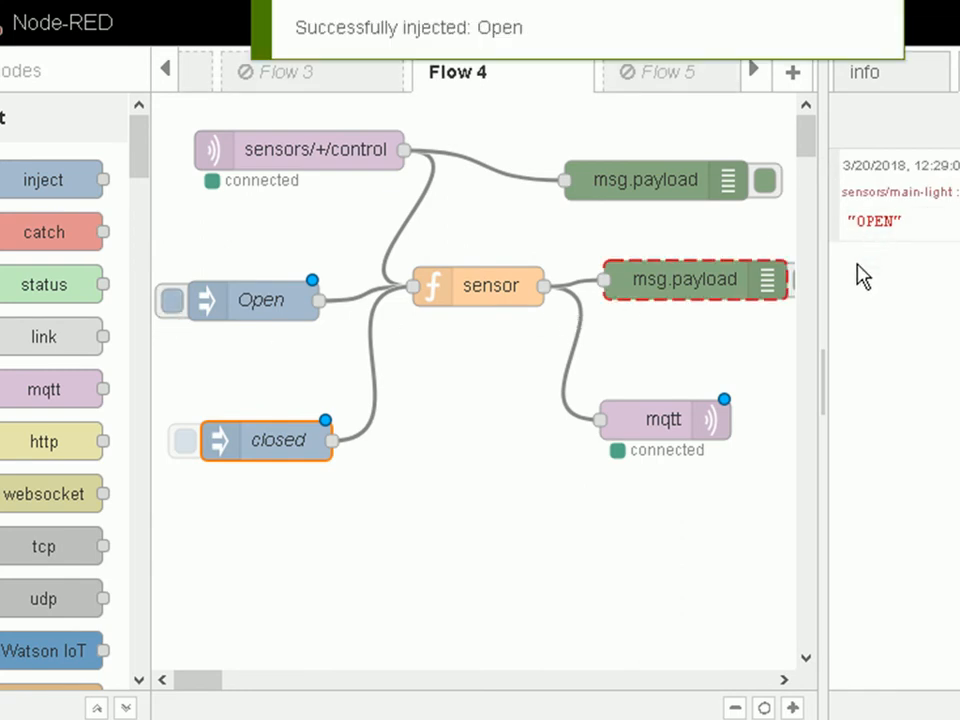
click(185, 441)
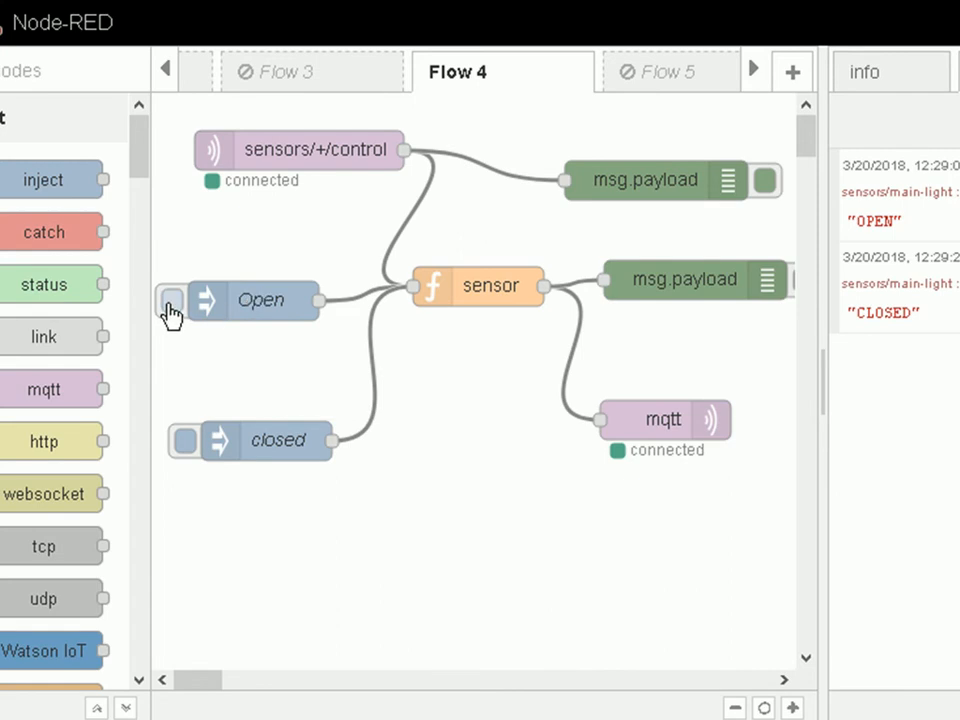
Review the Open inject node's start and repeat settings, and close its editor without making changes.
click(259, 301)
double_click(260, 301)
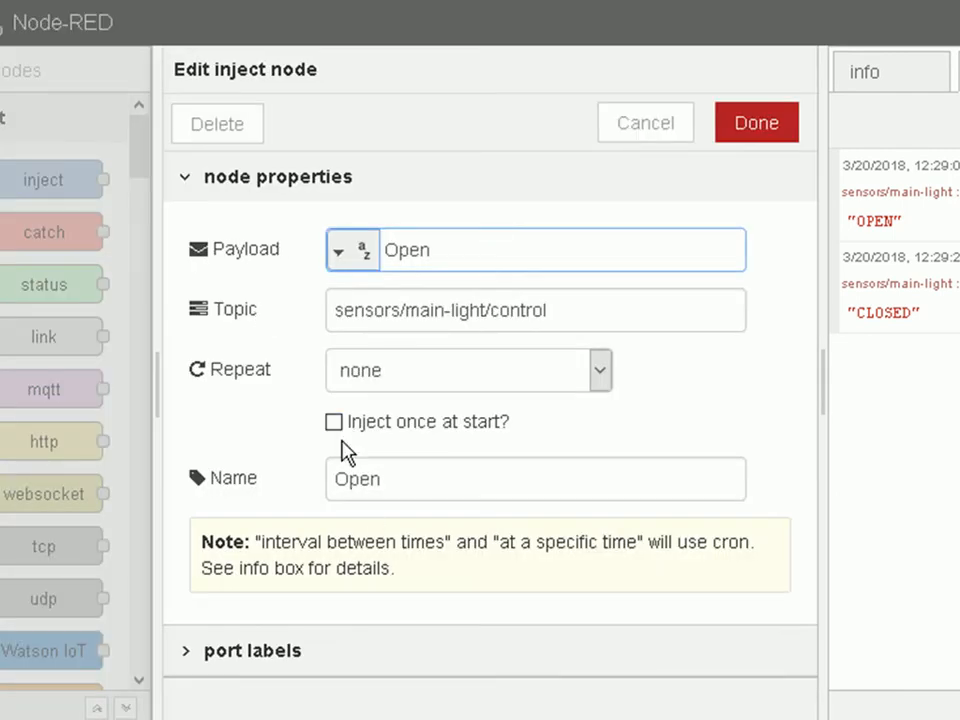
click(597, 380)
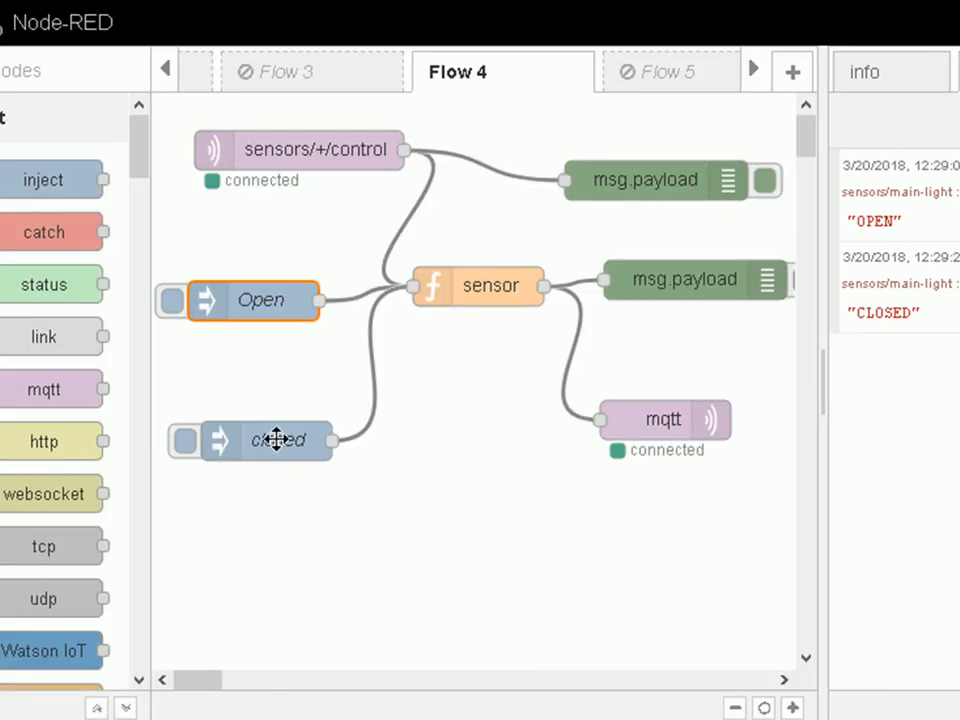
Set the closed inject node to inject once at start and deploy the flow.
click(276, 440)
double_click(276, 440)
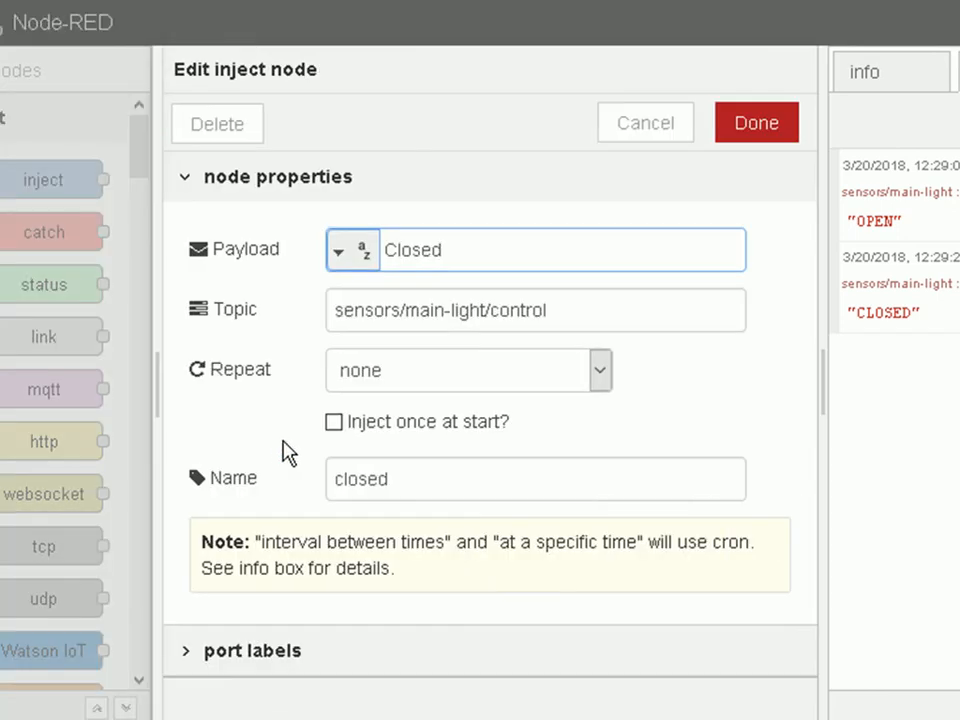
click(334, 422)
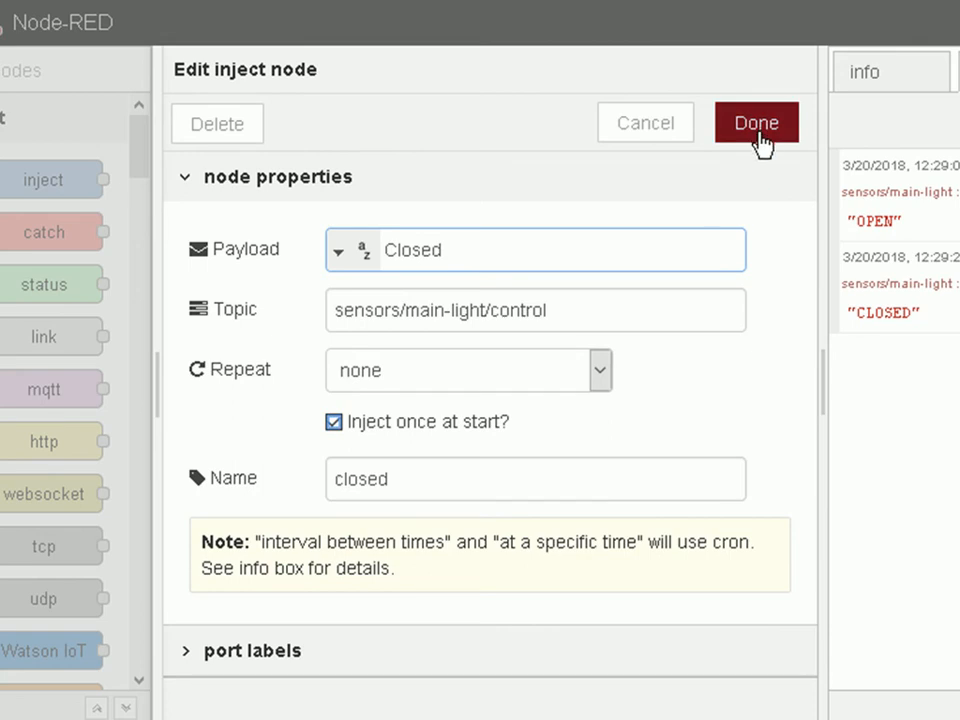
click(758, 130)
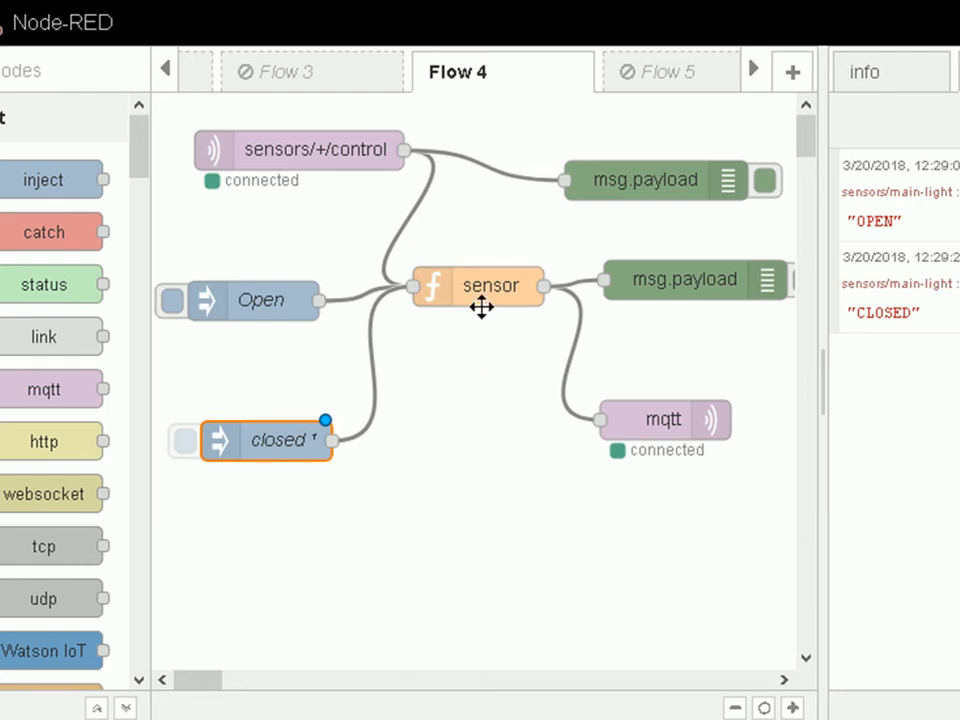
click(956, 23)
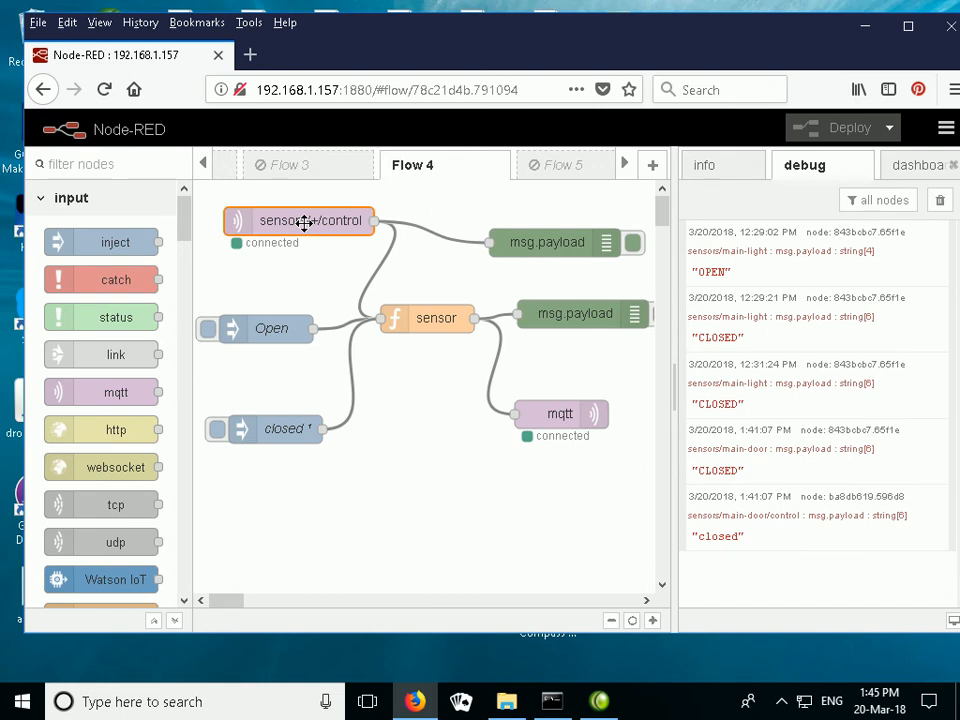
Set the topic of the mqtt input node to sensors/main-door/control and save the node.
double_click(304, 222)
double_click(379, 331)
text(main-)
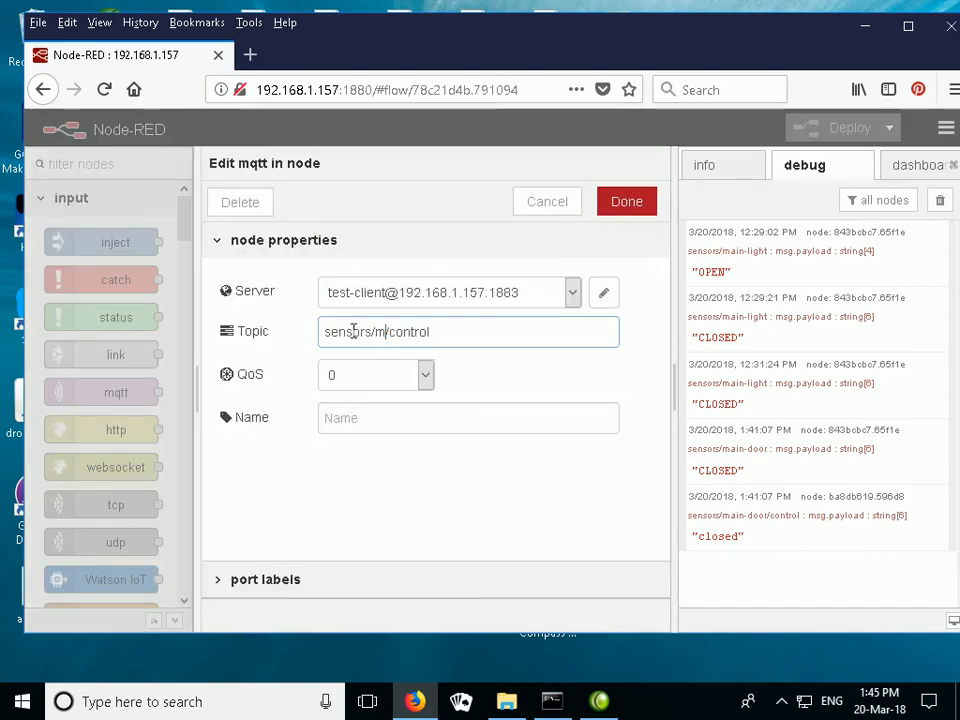
text(door)
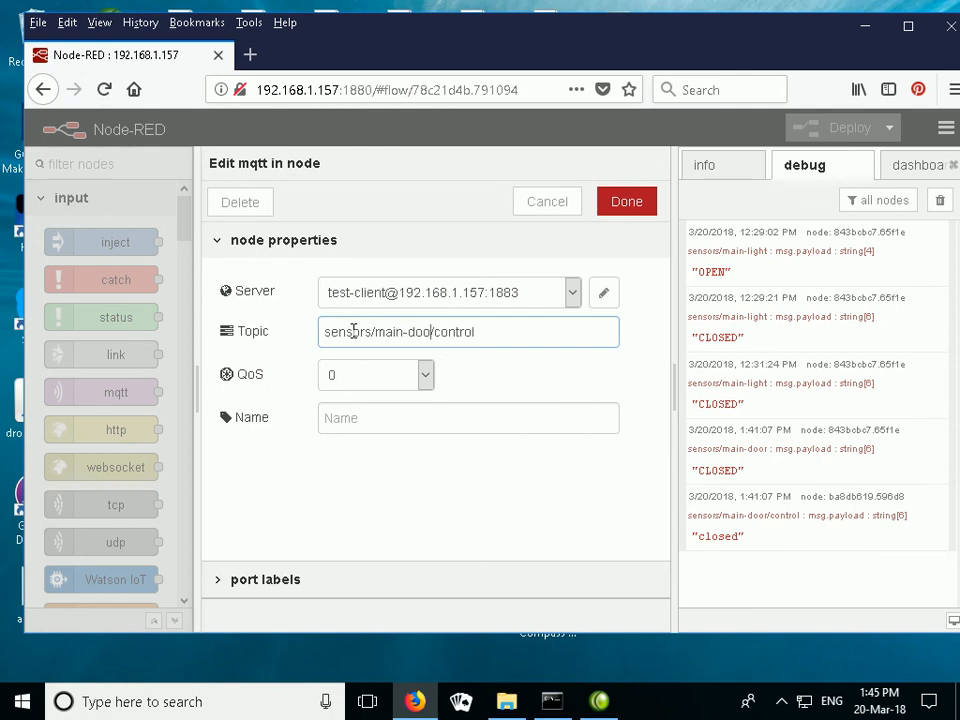
click(627, 202)
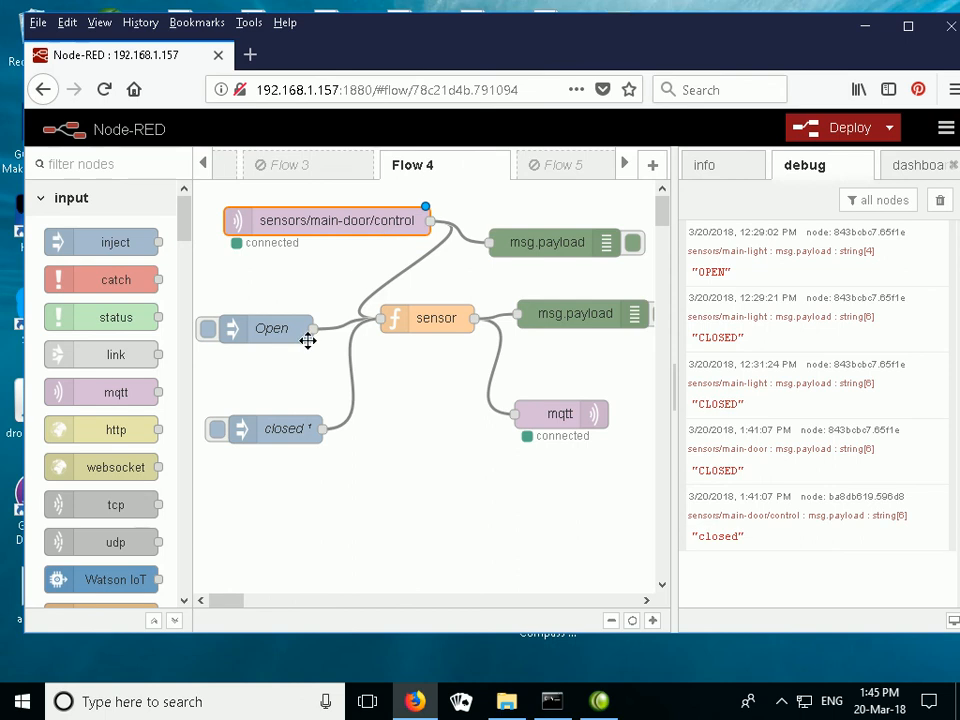
Replace the light part of the Open inject node's topic with door and save the node.
click(268, 330)
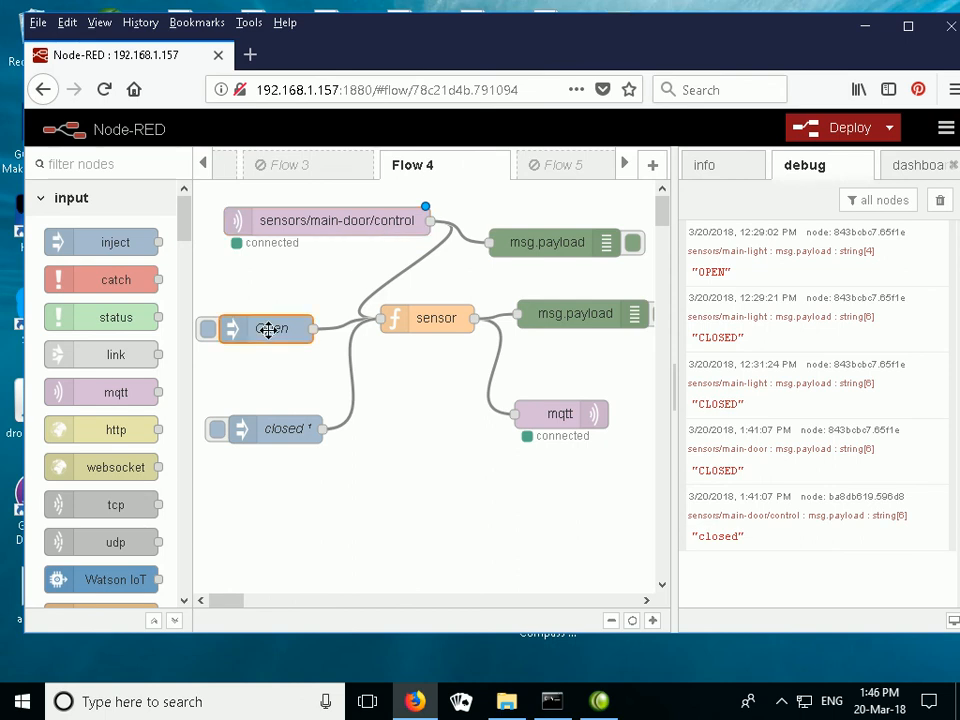
double_click(268, 330)
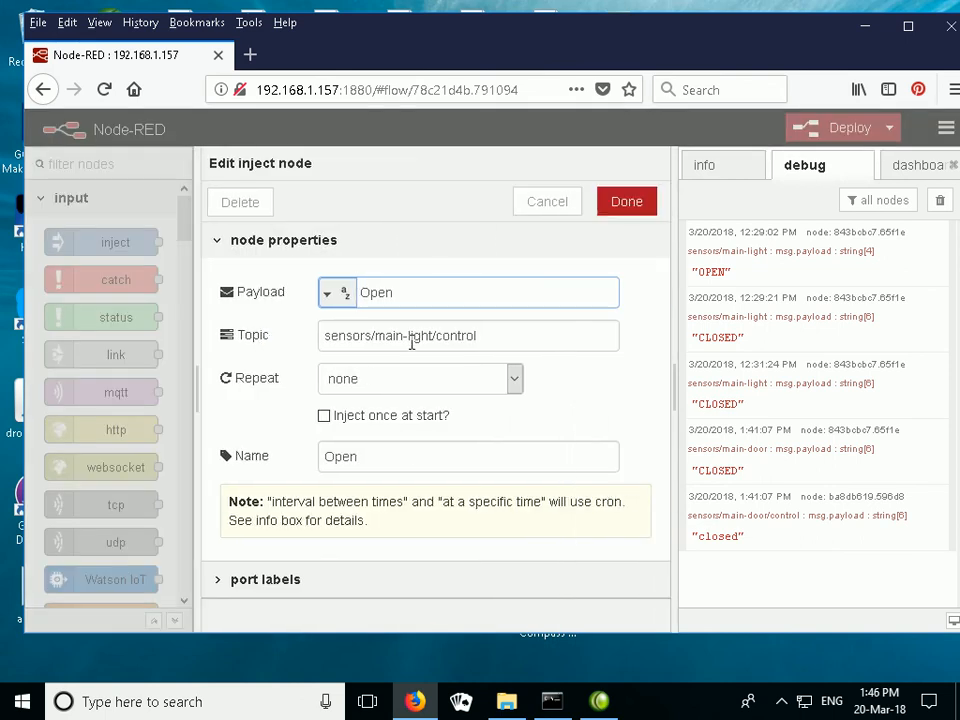
click(433, 335)
drag(433, 335, 408, 340)
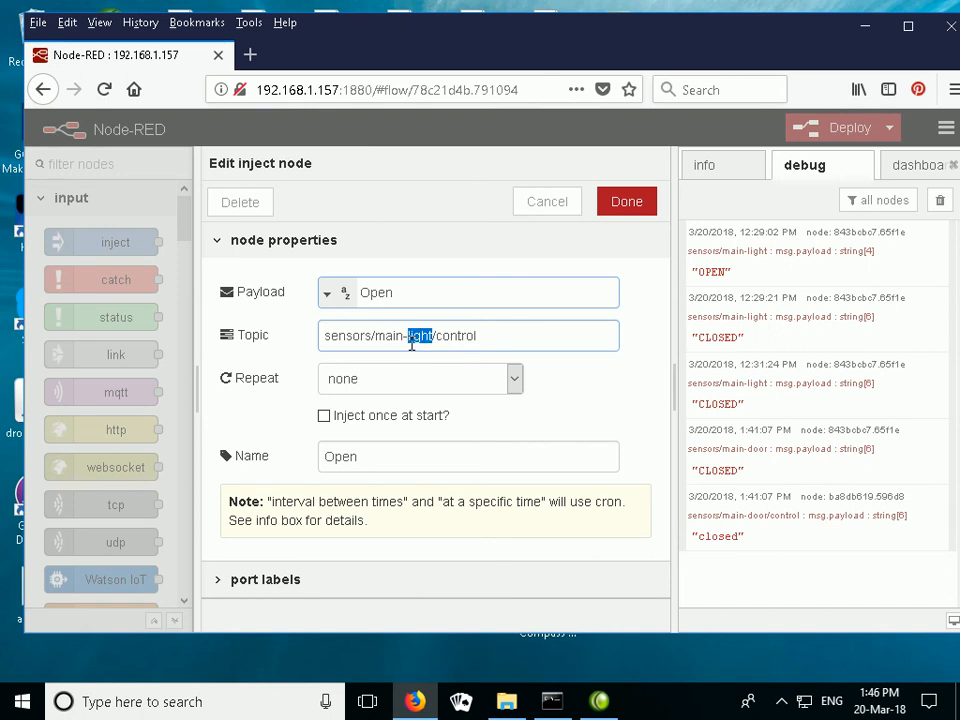
text(door)
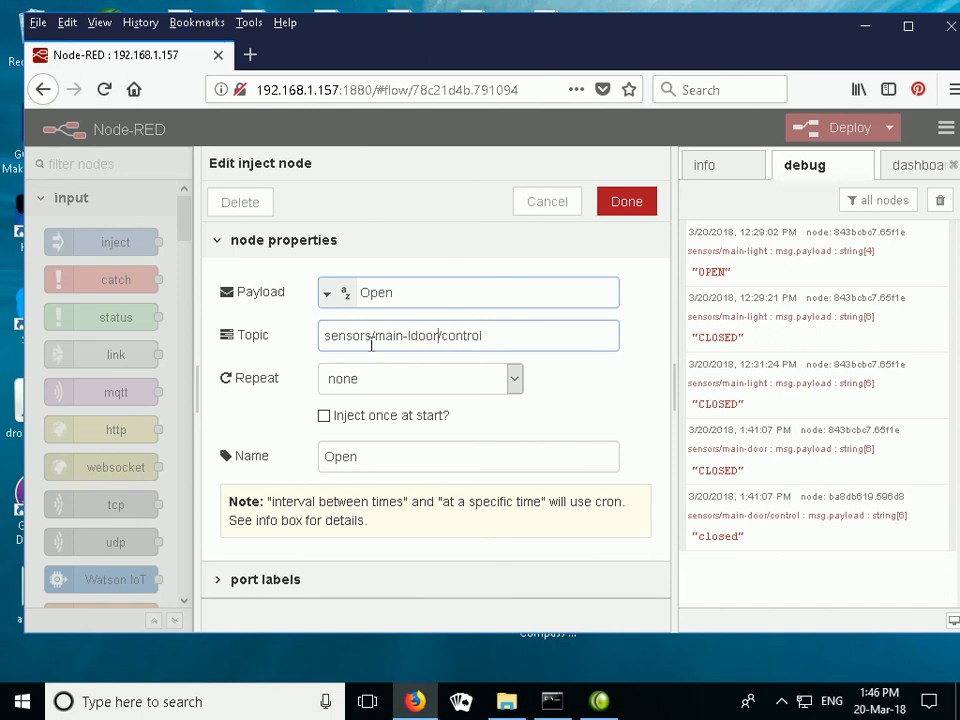
key(Return)
Set the closed inject node's topic to sensors/main-door/control and save the node.
click(287, 429)
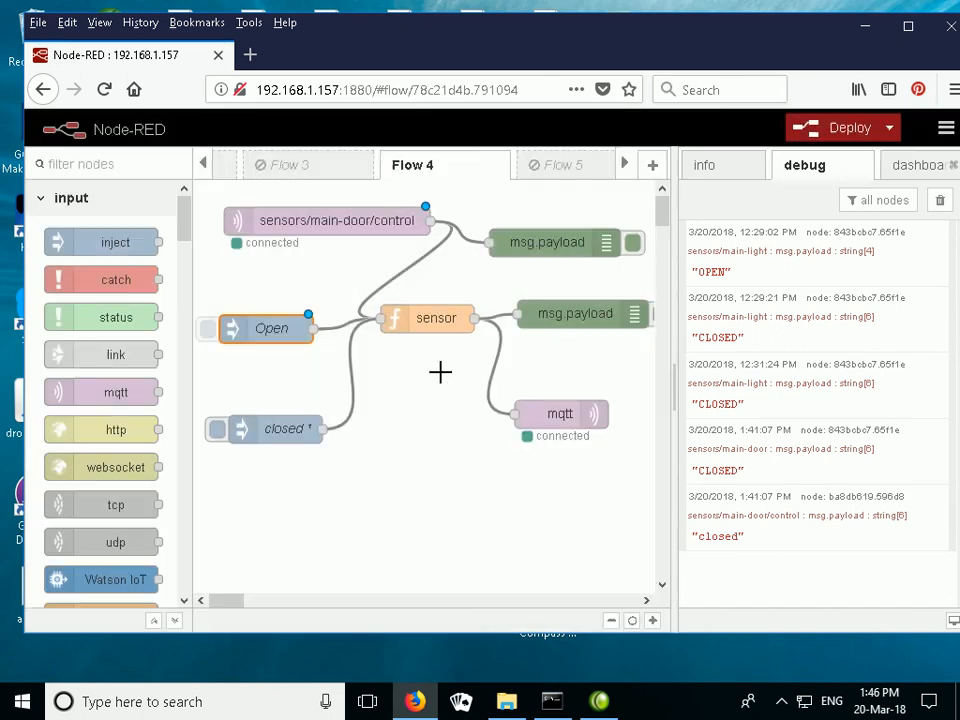
double_click(290, 428)
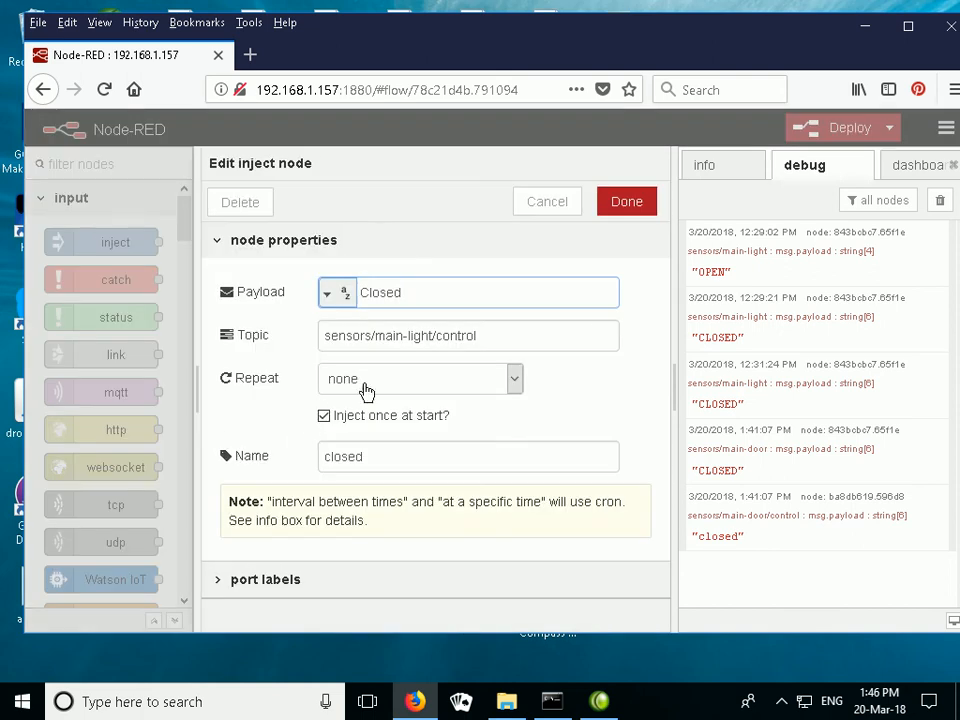
click(458, 345)
key(BackSpace)
key(BackSpace)
key(BackSpace)
key(BackSpace)
key(BackSpace)
text(door)
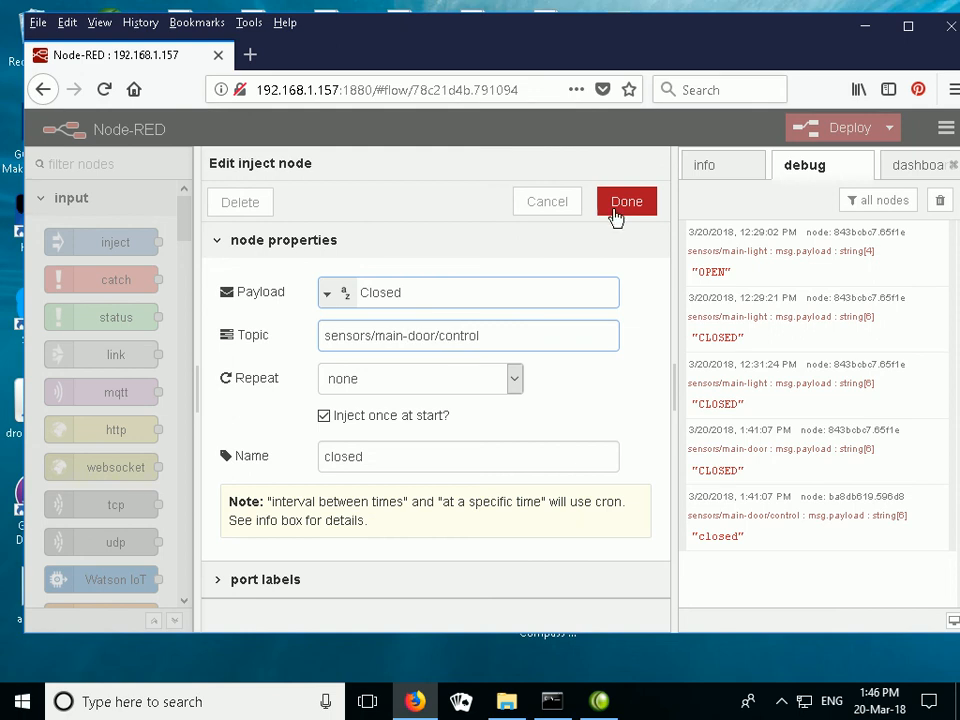
click(624, 204)
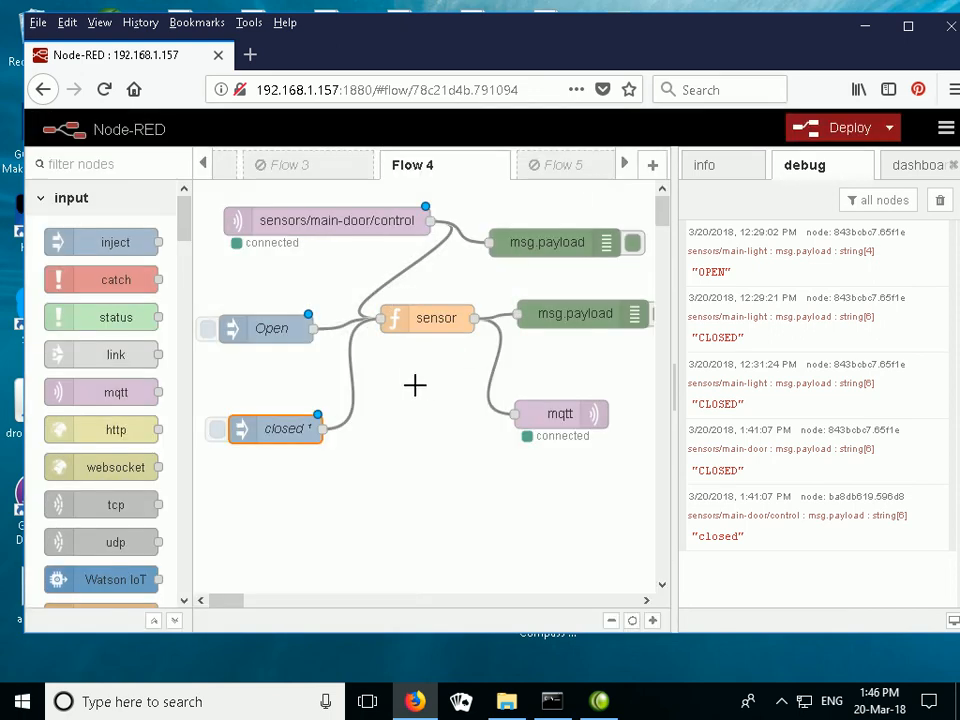
Clear the debug messages, deploy the flow, and check the message the main-door sensor sends at start.
click(938, 200)
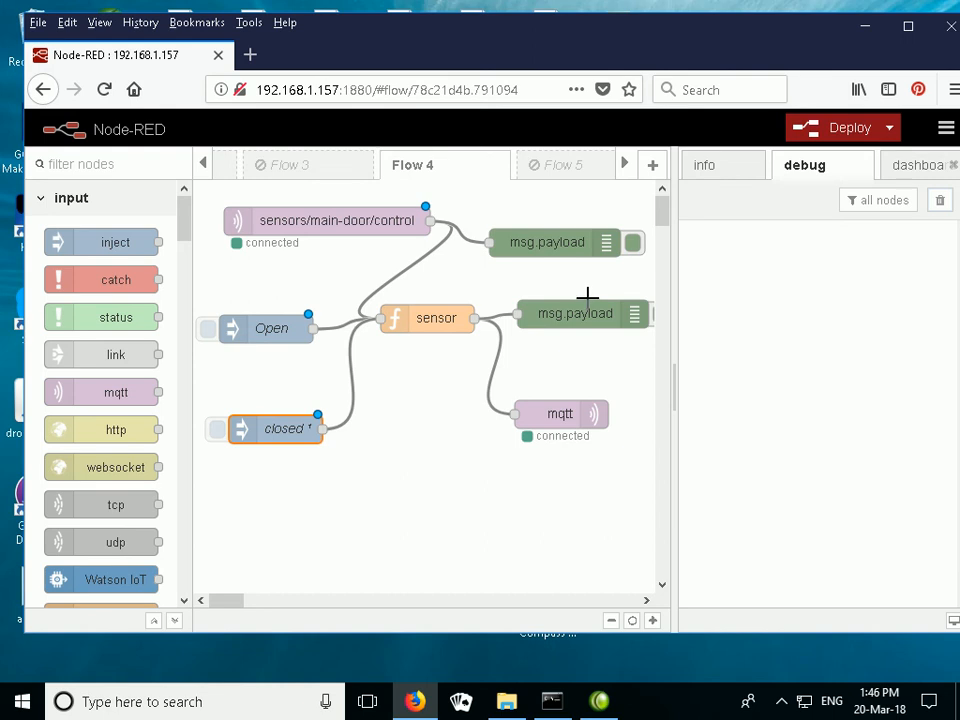
click(862, 129)
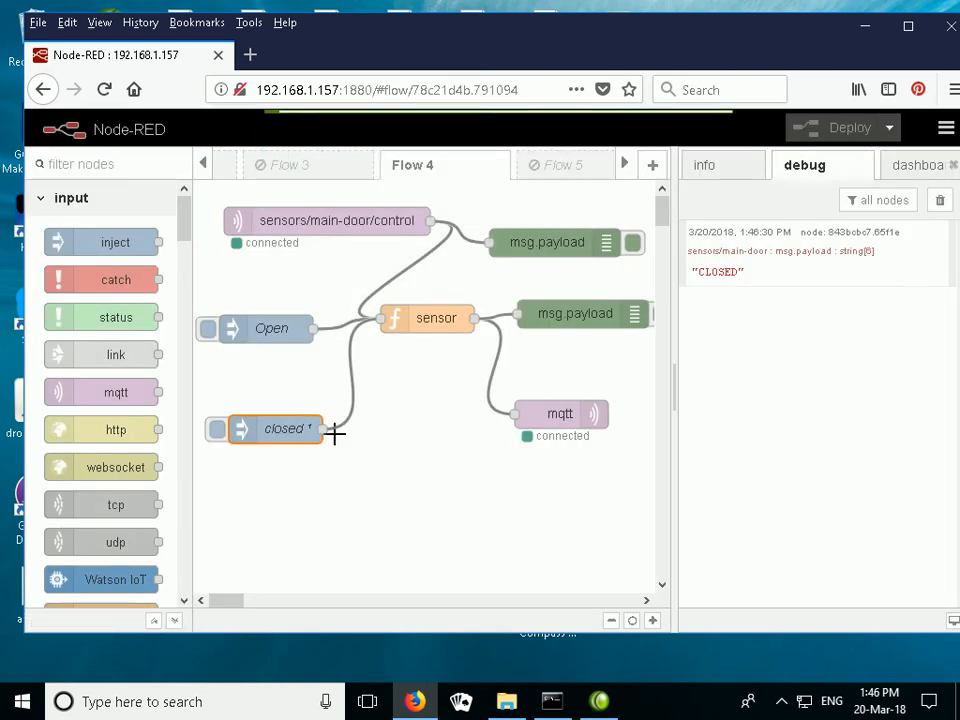
mouse_move(731, 279)
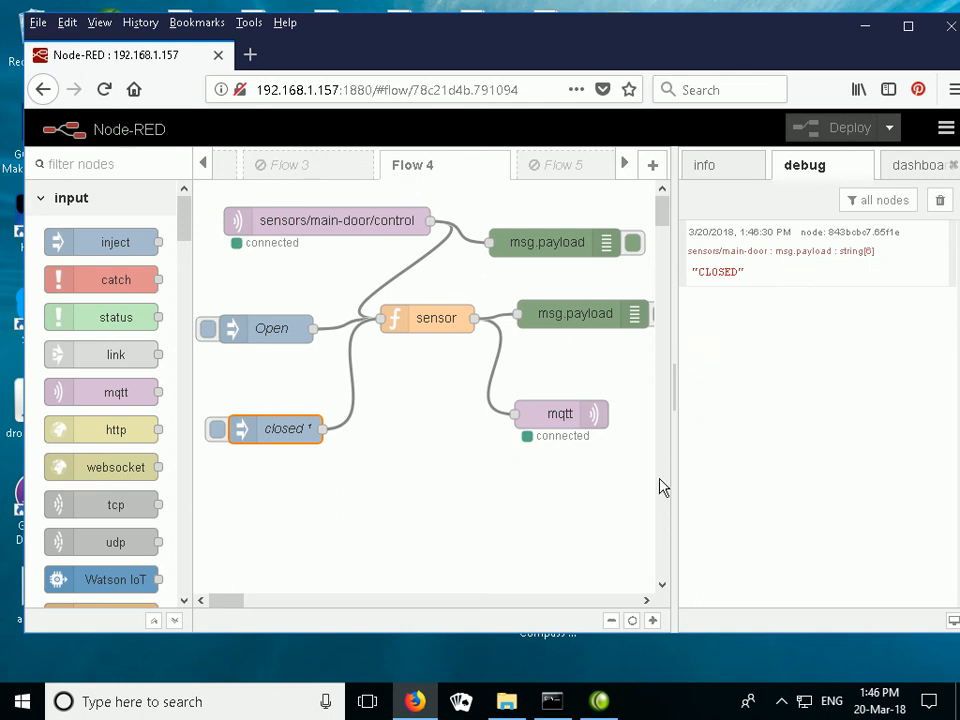
In Command Prompt, publish open to sensors/main-door/control on host 192.168.1.157 with mosquitto_pub, and check the Node-RED debug messages.
click(553, 705)
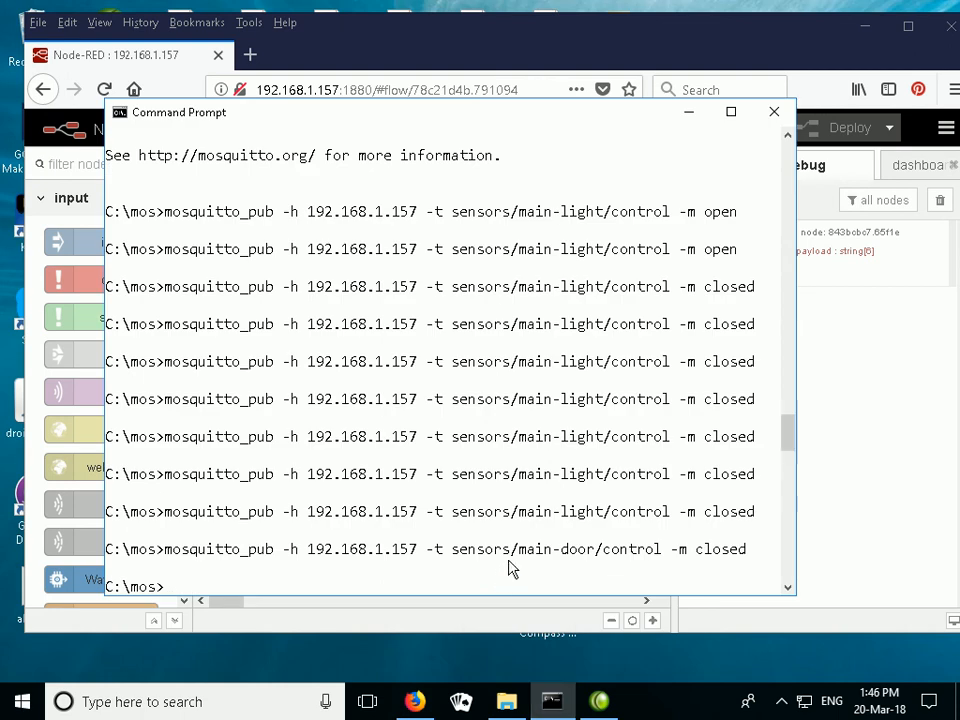
key(Up)
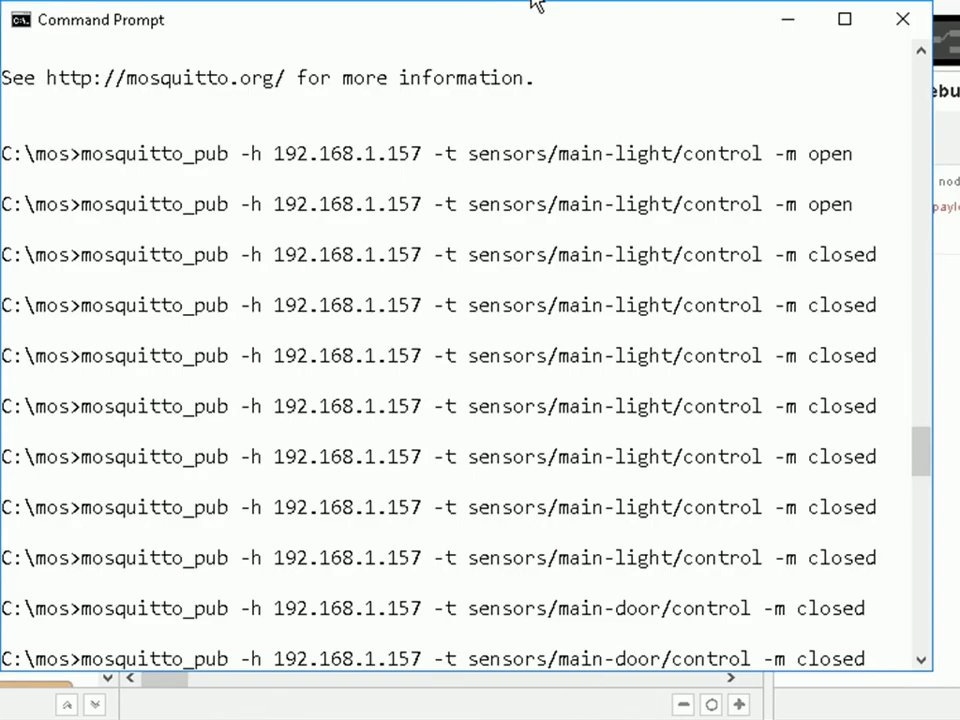
scroll(625, 450, down, 2)
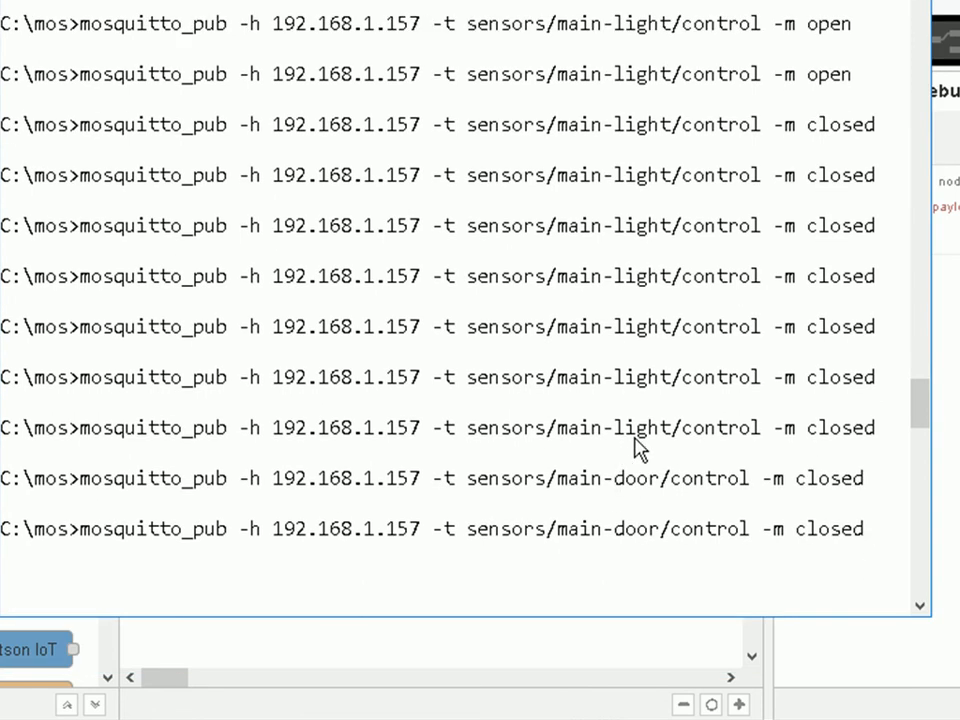
key(BackSpace)
key(BackSpace)
key(BackSpace)
key(BackSpace)
key(BackSpace)
key(BackSpace)
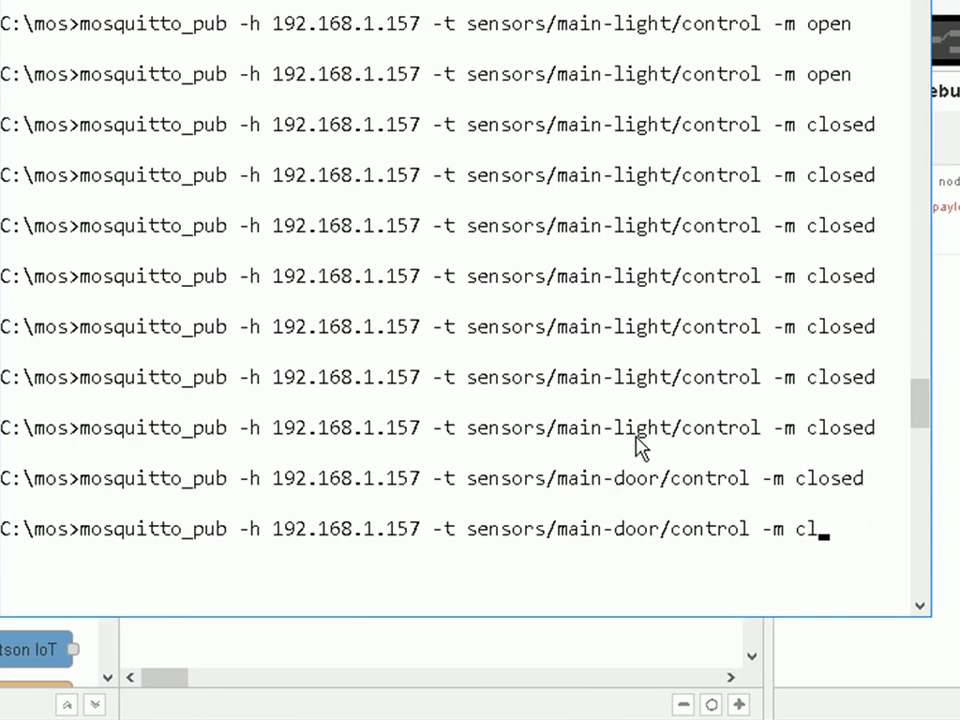
text(open)
key(Return)
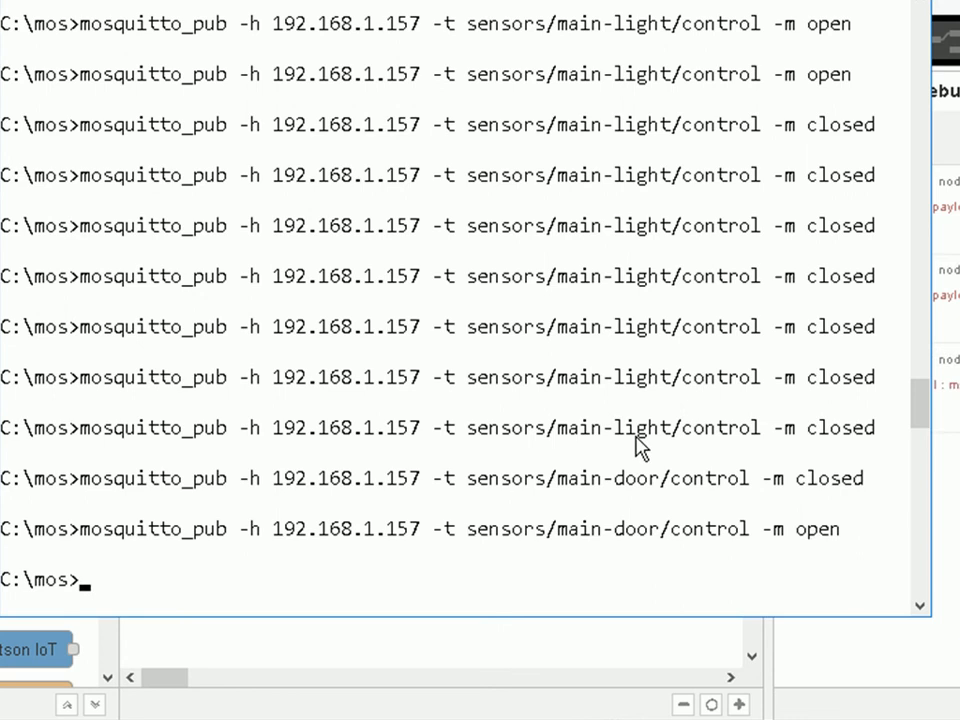
click(954, 428)
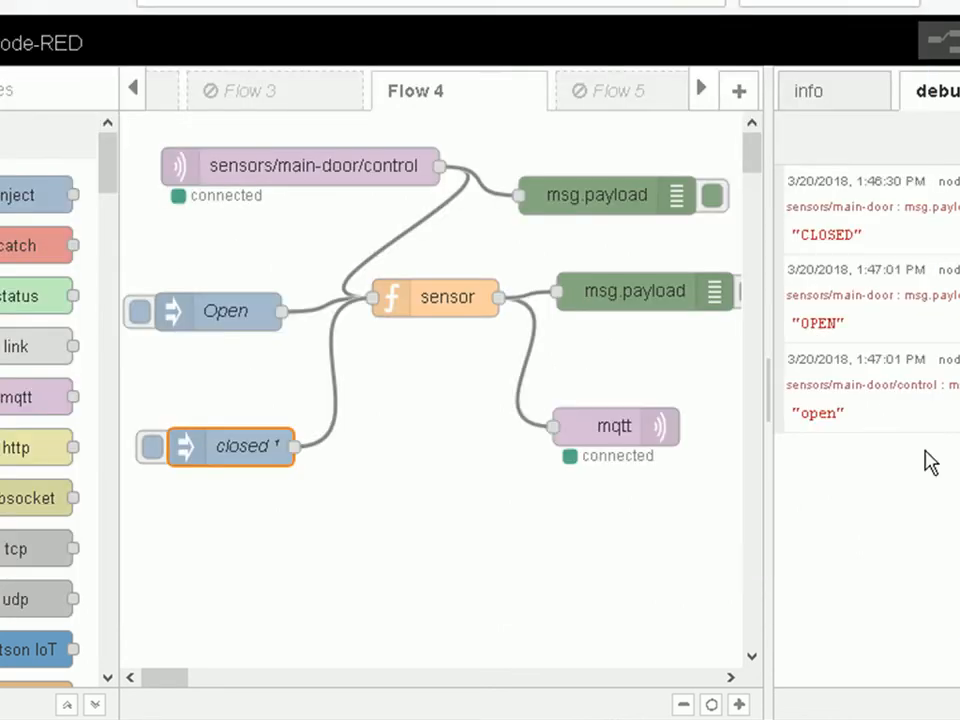
From Command Prompt, publish open to sensors/main-door2/control on host 192.168.1.157 with mosquitto_pub, and check the Node-RED debug messages.
click(572, 719)
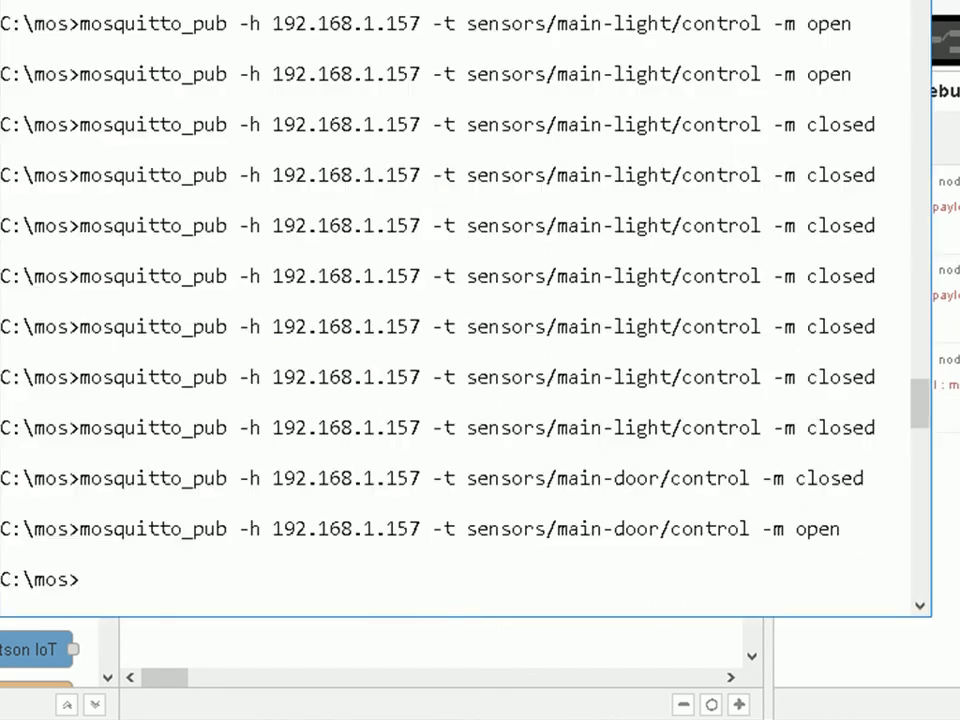
key(Up)
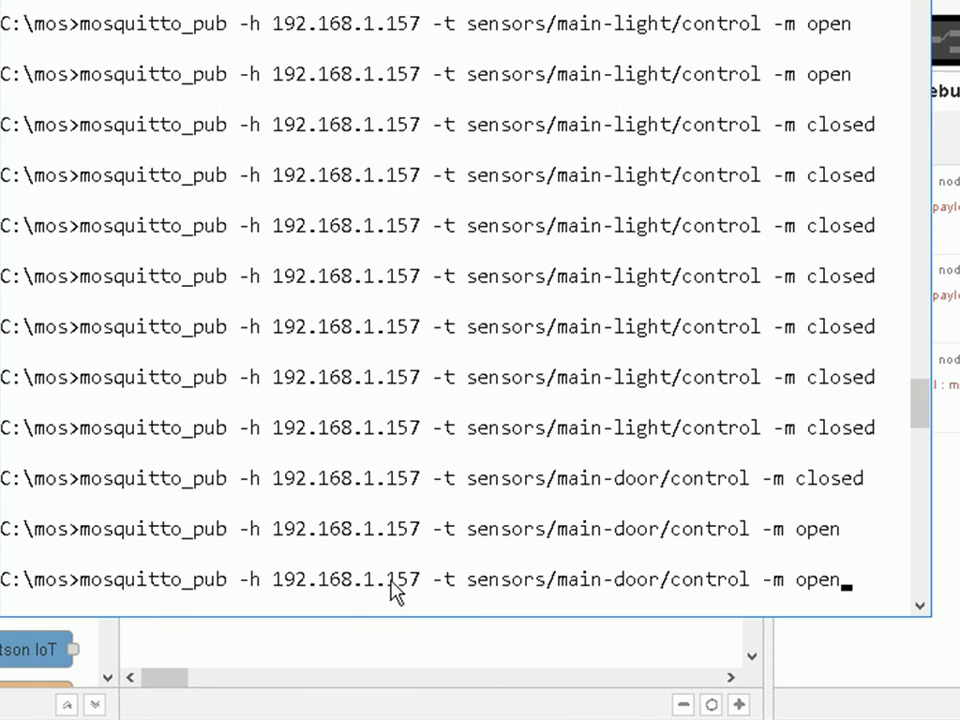
key(Left)
key(Left)
key(Left)
key(Left)
key(Left)
key(Left)
key(Left)
key(Left)
key(Left)
key(Left)
key(Left)
key(Left)
key(Left)
key(Left)
key(Left)
key(Left)
text(2)
key(Return)
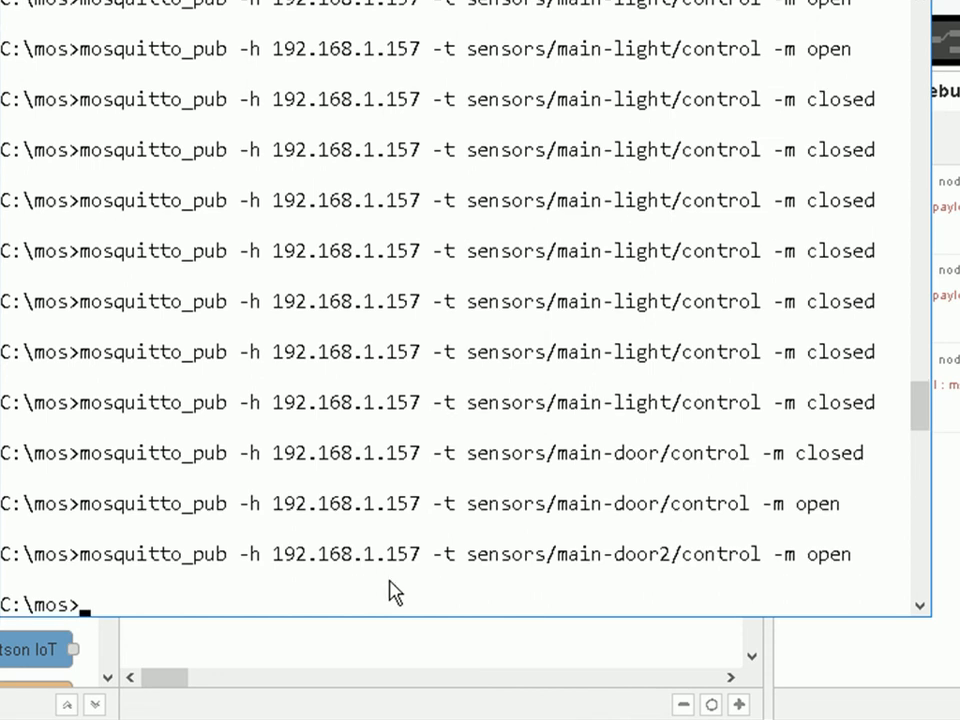
click(820, 3)
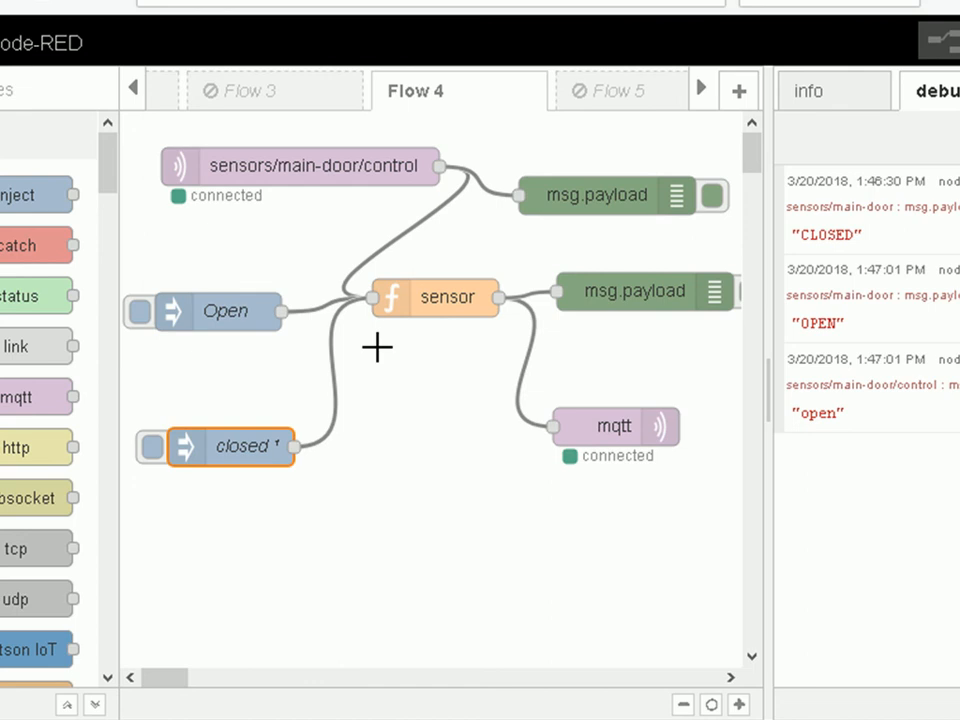
Copy the mqtt input, sensor, Open and closed nodes and paste the copies below the originals in Flow 4.
click(335, 172)
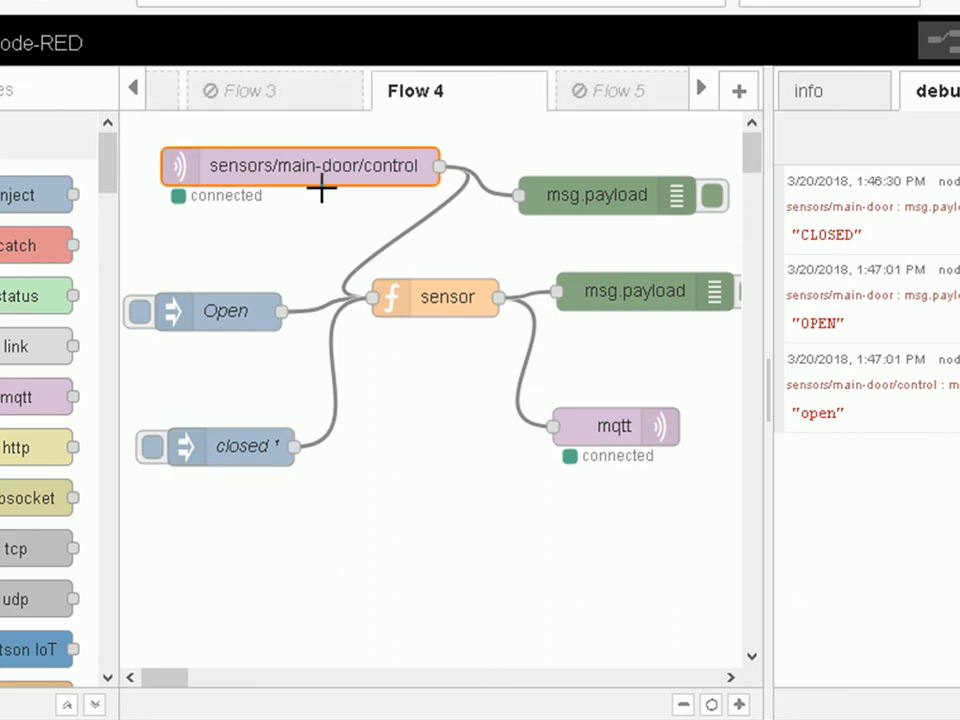
click(409, 298)
ctrl+click(242, 311)
ctrl+click(236, 446)
scroll(300, 495, down, 3)
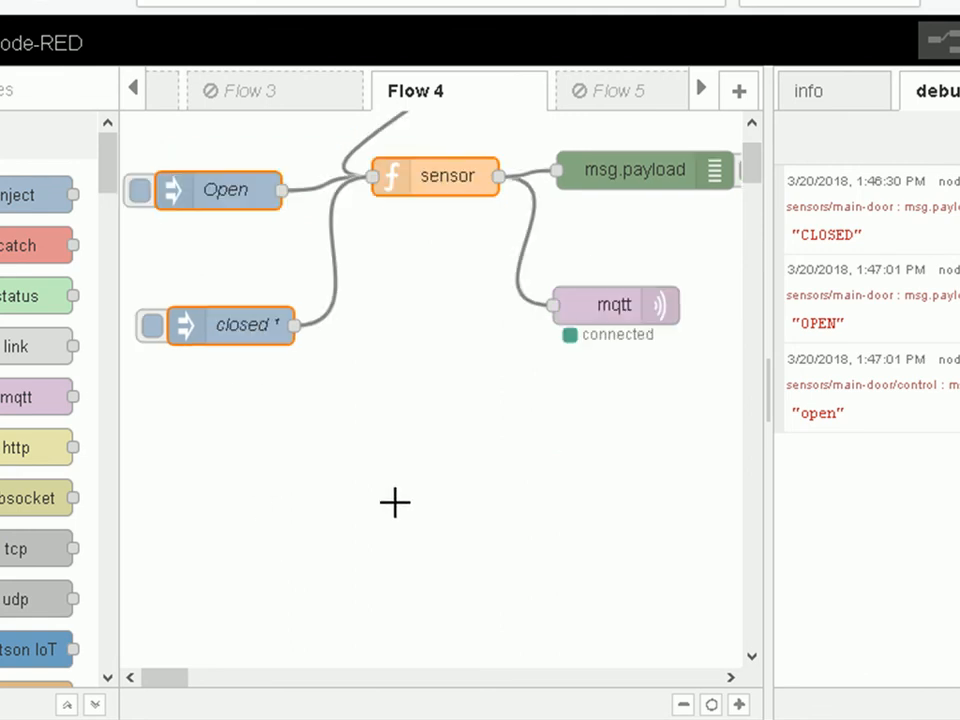
key(ctrl+v)
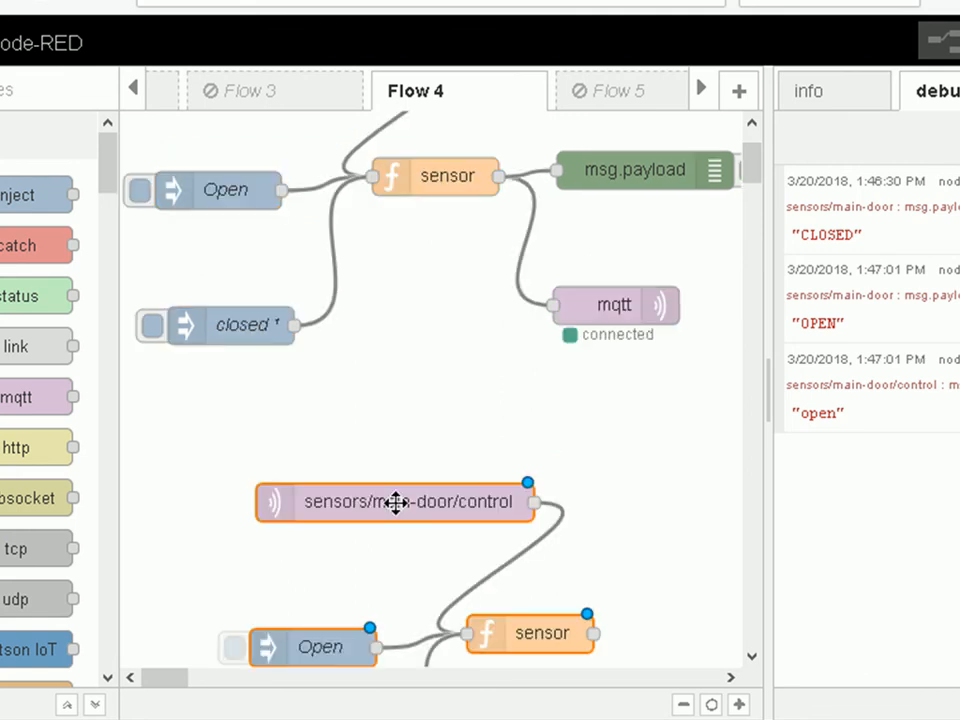
drag(396, 501, 338, 445)
click(338, 445)
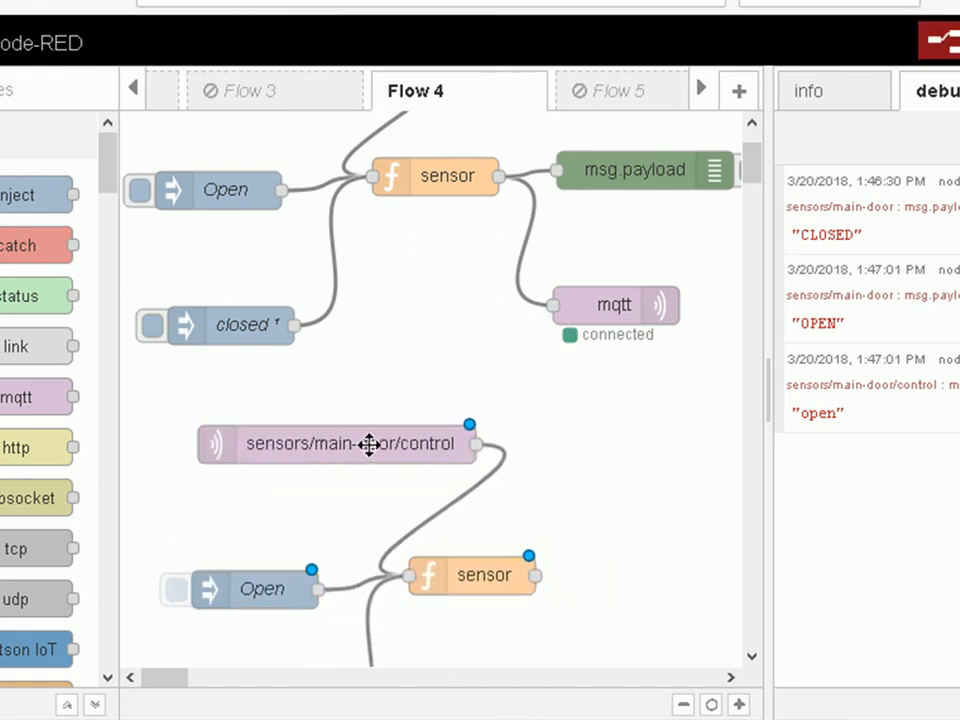
Set the topic of the copied mqtt input node to sensors/main-light/control and save the node.
double_click(369, 446)
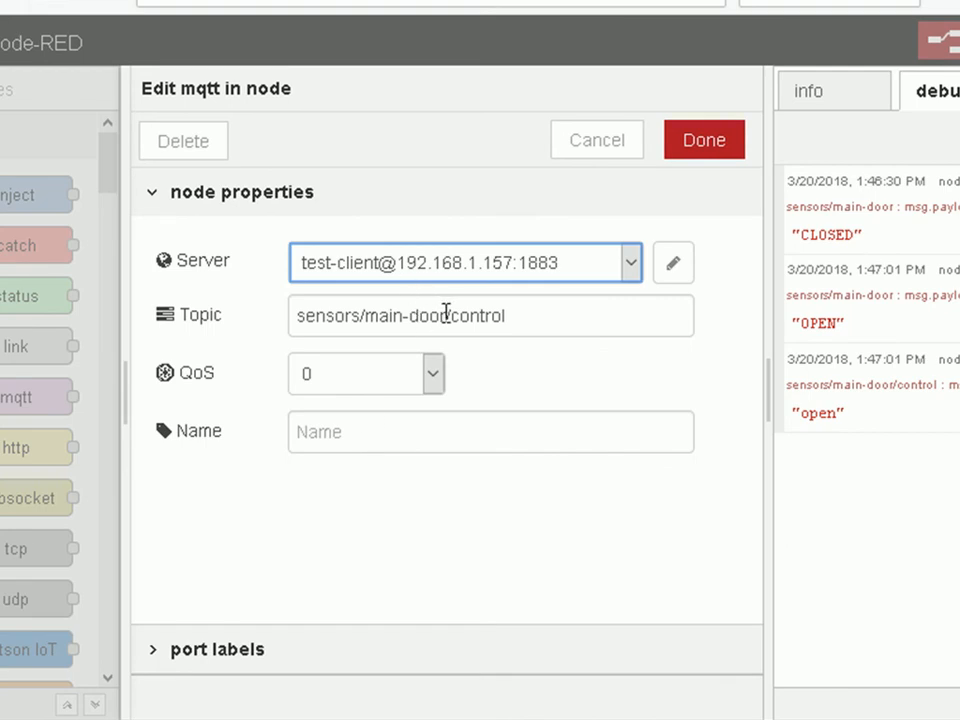
double_click(447, 314)
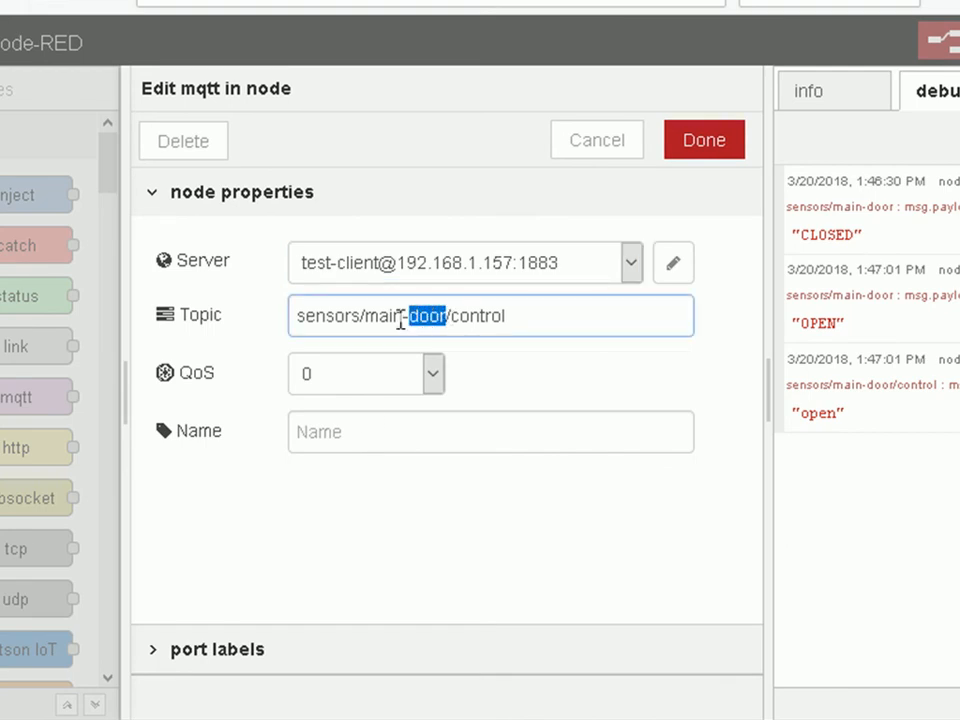
key(BackSpace)
text(light)
click(688, 141)
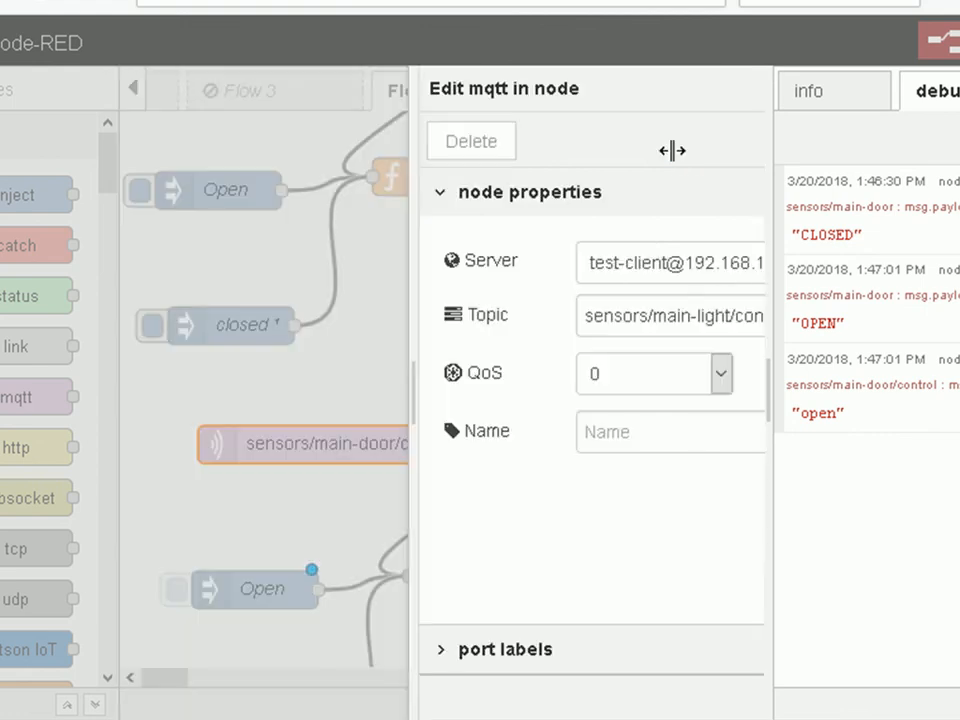
Set the topic of the copied Open and closed inject nodes to sensors/main-light/control and save them.
scroll(555, 510, down, 5)
click(259, 348)
double_click(261, 358)
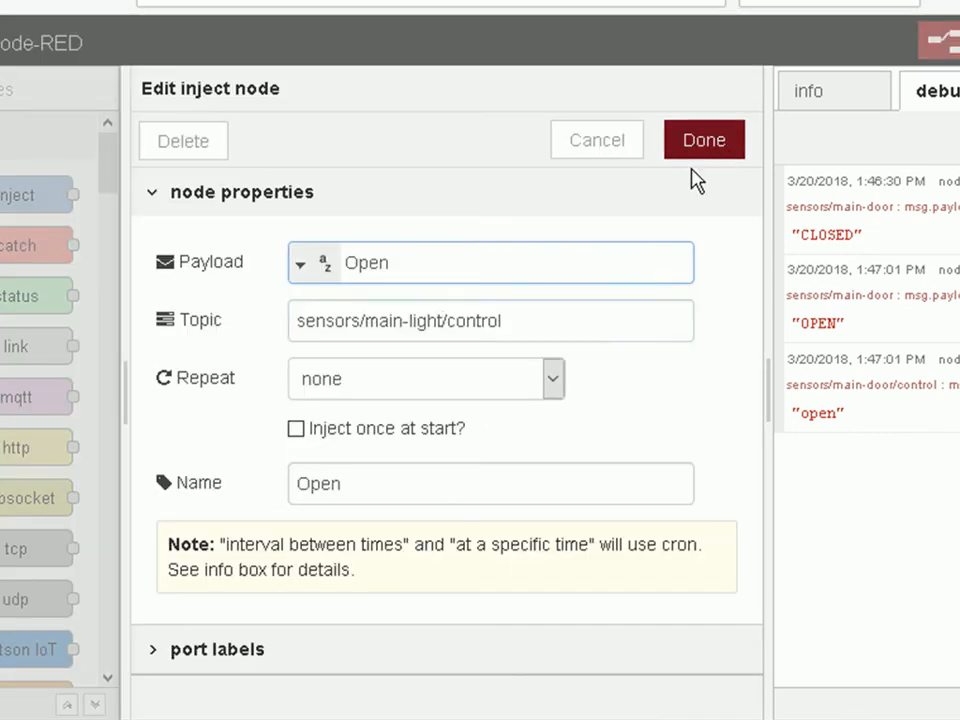
click(718, 150)
double_click(295, 494)
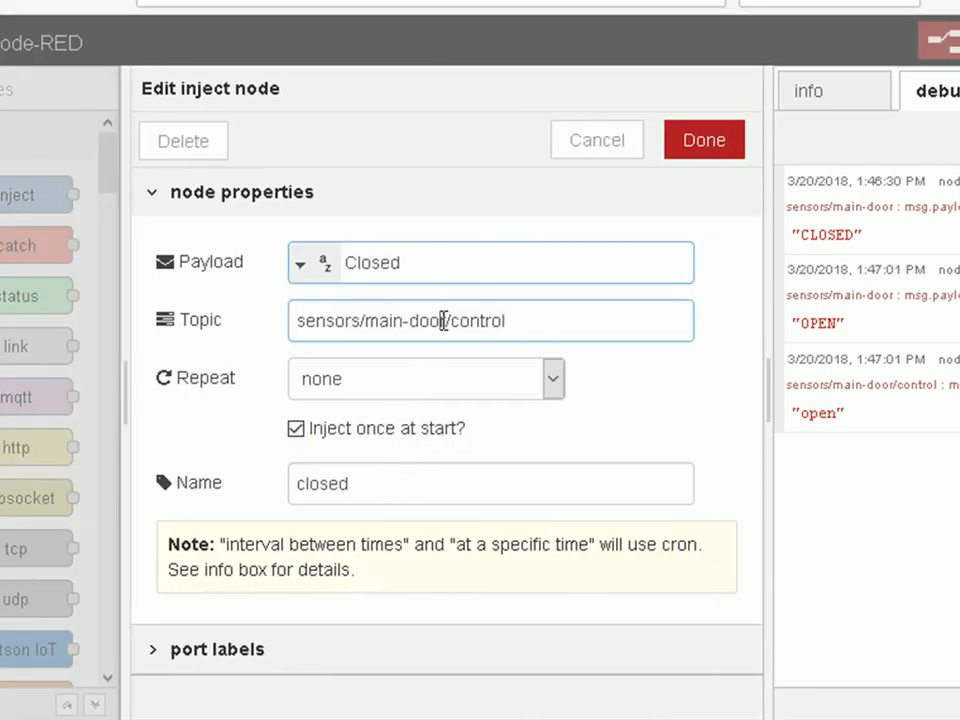
drag(440, 321, 410, 321)
text(light)
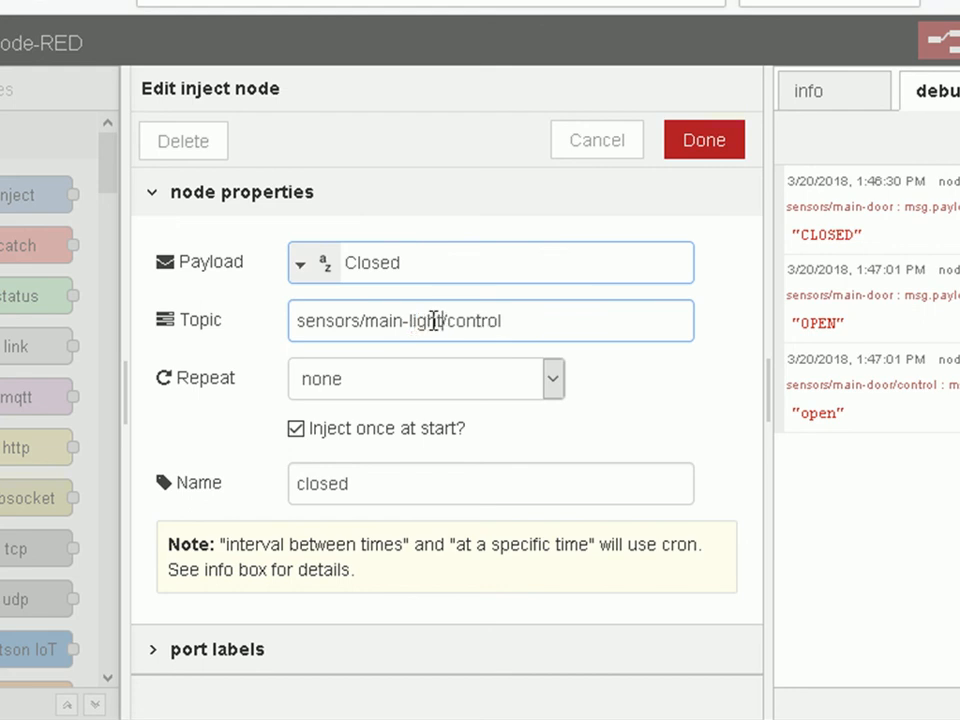
click(706, 148)
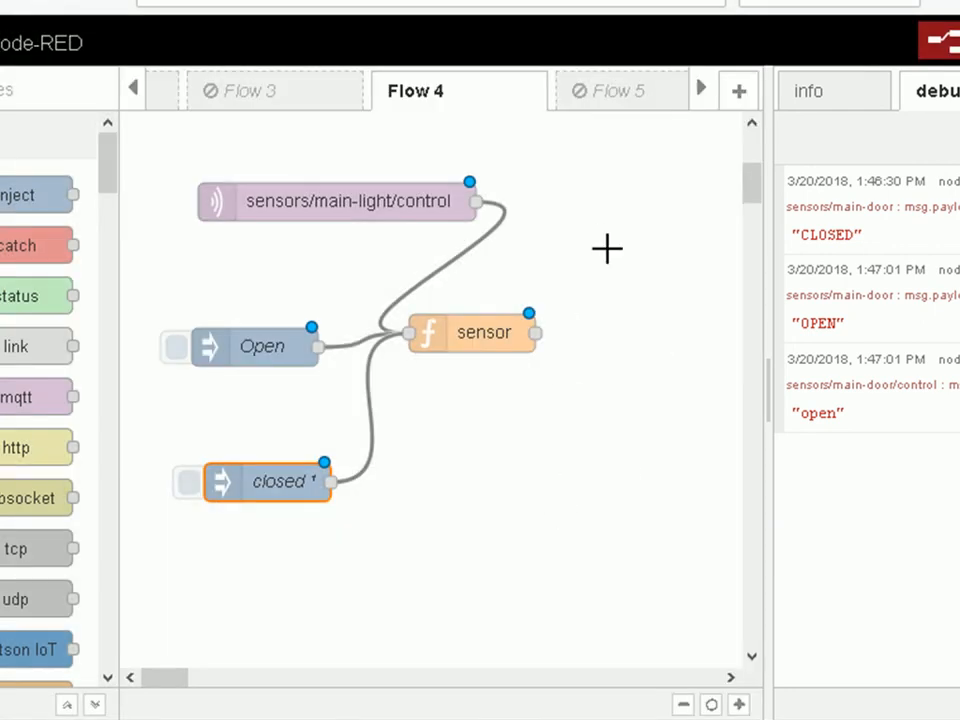
Switch the copied sensor function from the OPEN/CLOSED states to the commented-out ON/OFF states line and save the node.
scroll(631, 328, up, 3)
click(480, 456)
double_click(480, 456)
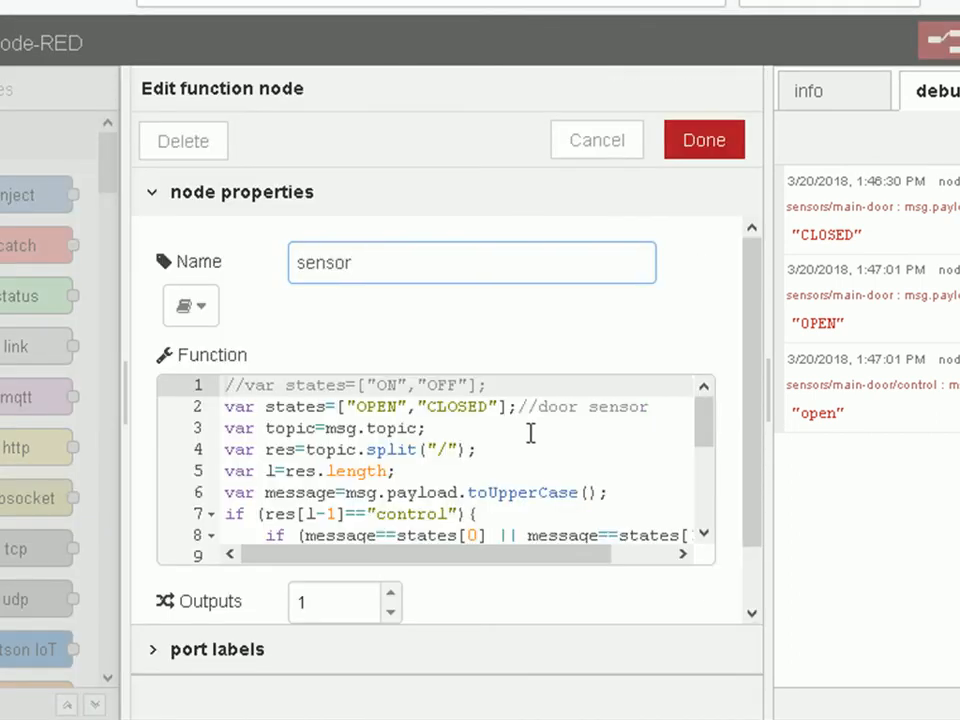
click(245, 386)
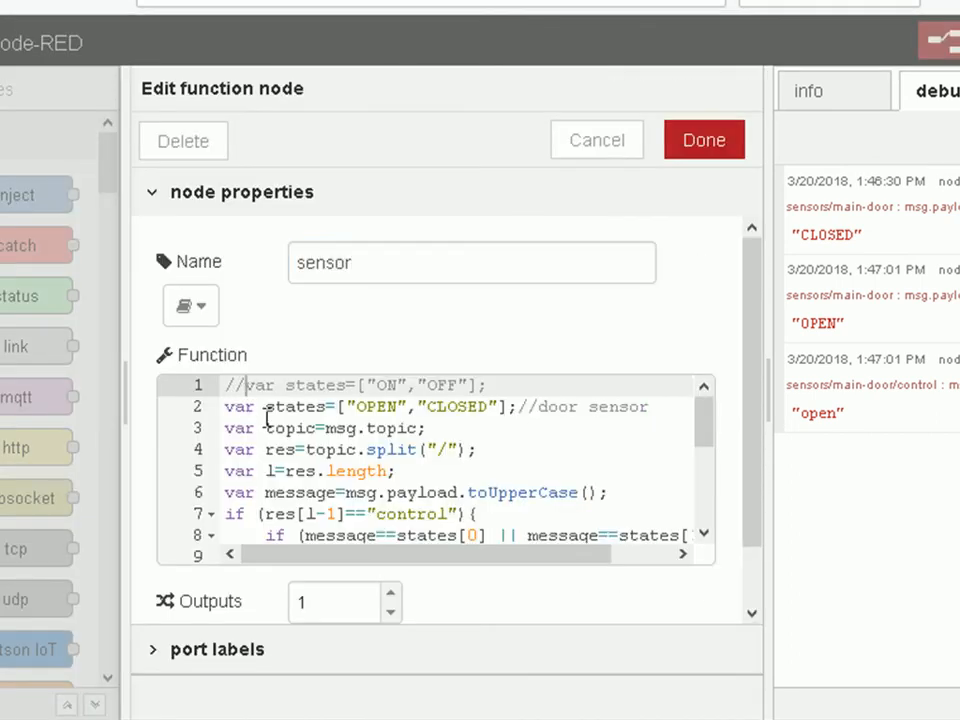
key(BackSpace)
key(BackSpace)
click(229, 408)
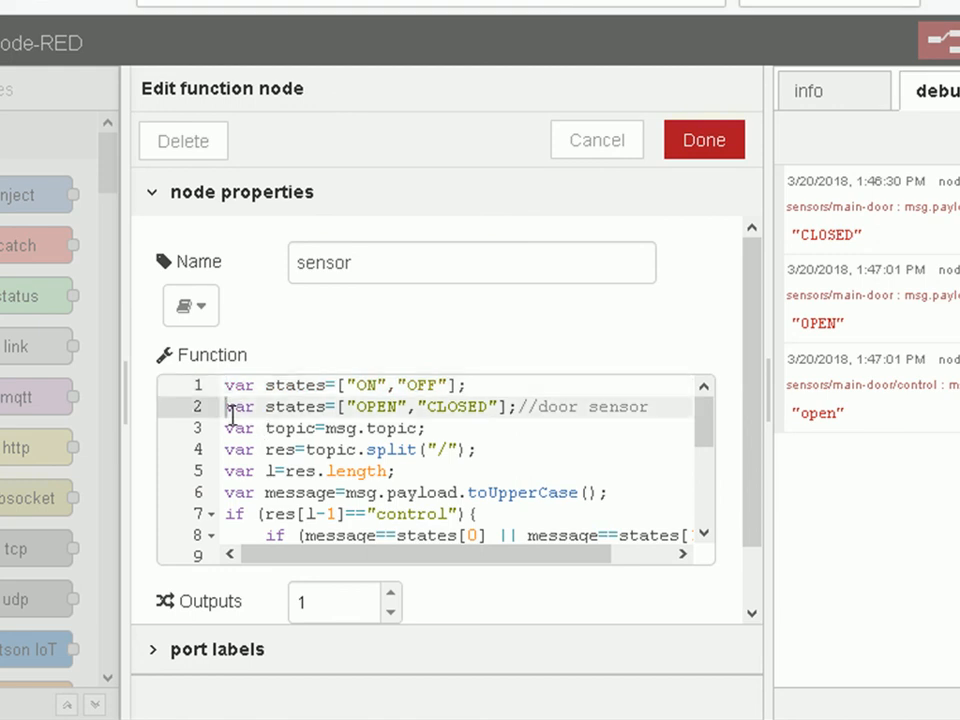
click(704, 140)
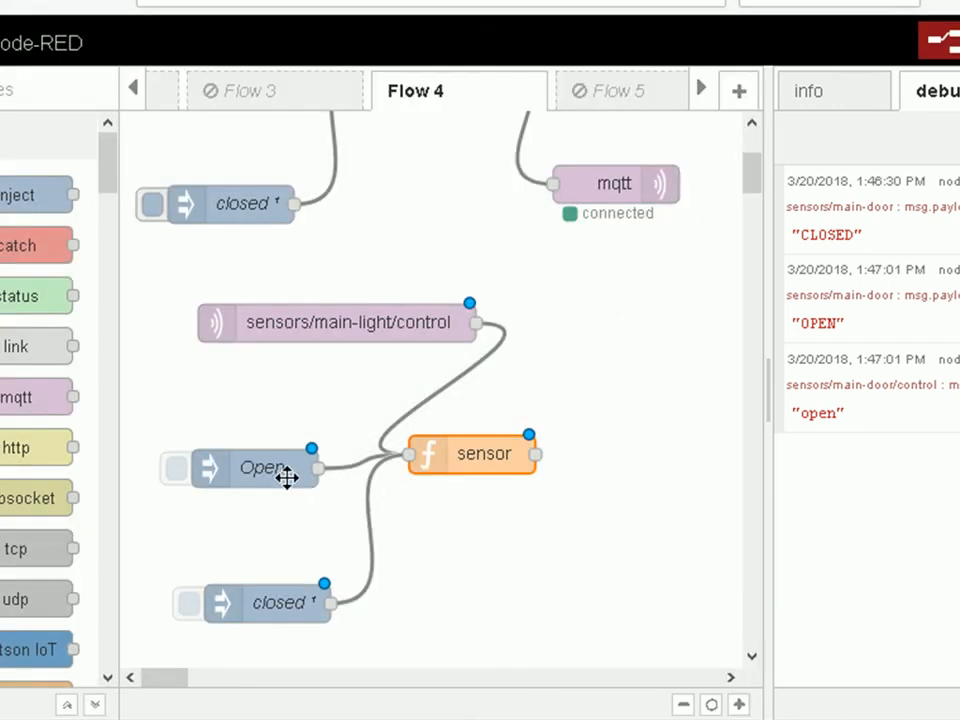
Rename the copied Open inject node as on and save it.
double_click(264, 477)
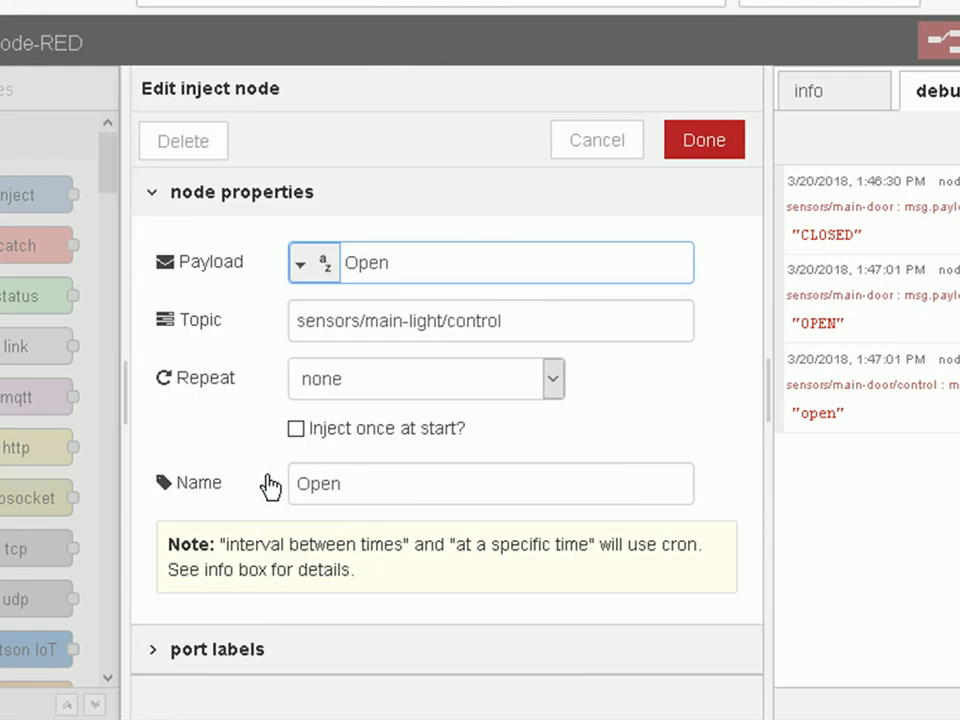
click(267, 482)
text(on)
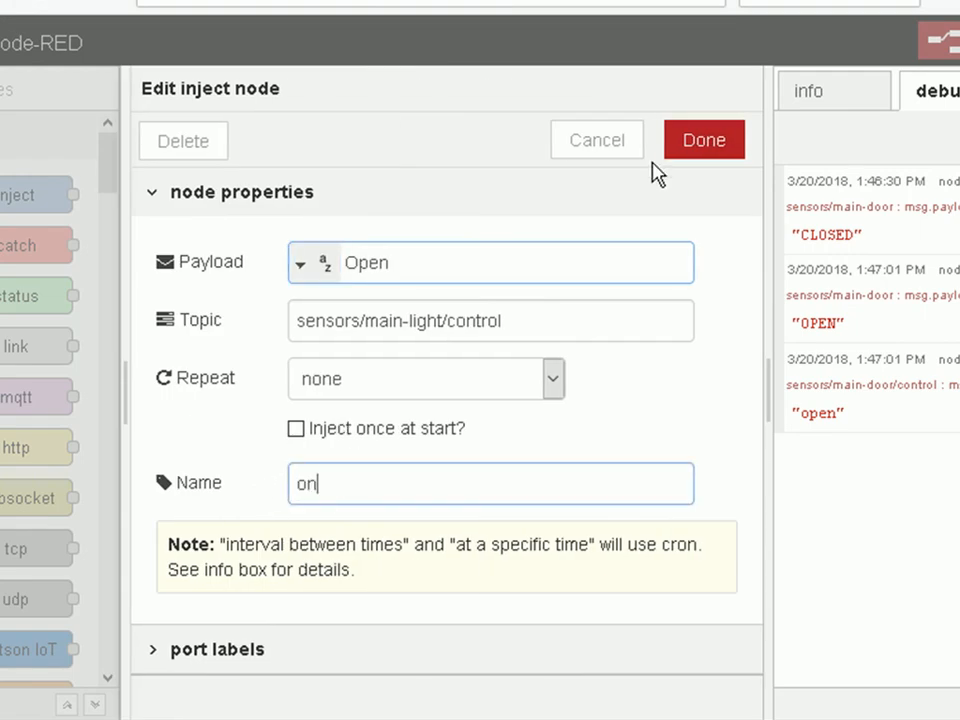
click(678, 145)
Set both the name and the payload of the copied closed inject node to off and save it.
double_click(283, 615)
drag(356, 486, 297, 484)
text(off)
drag(401, 262, 352, 266)
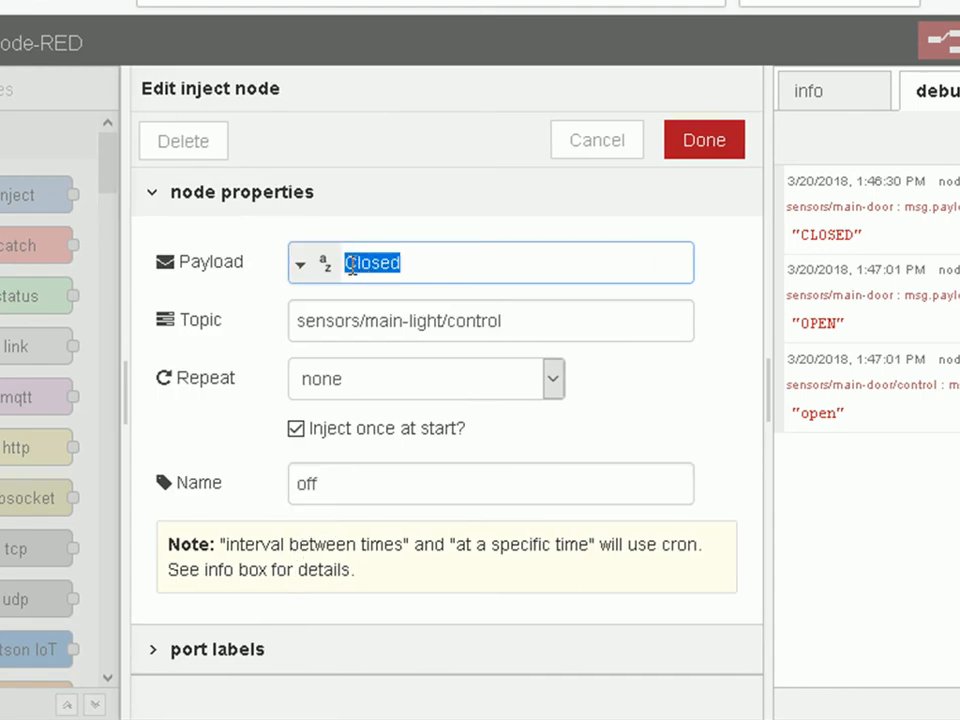
text(off)
click(697, 146)
Set the payload of the inject node named on to on and save it.
double_click(239, 466)
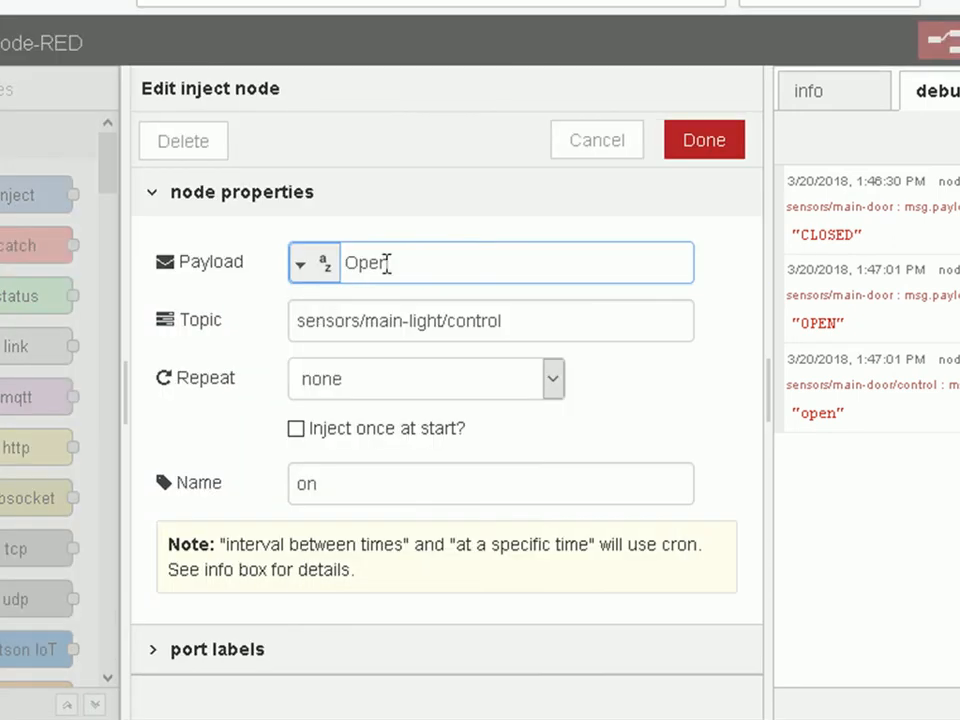
drag(399, 257, 344, 268)
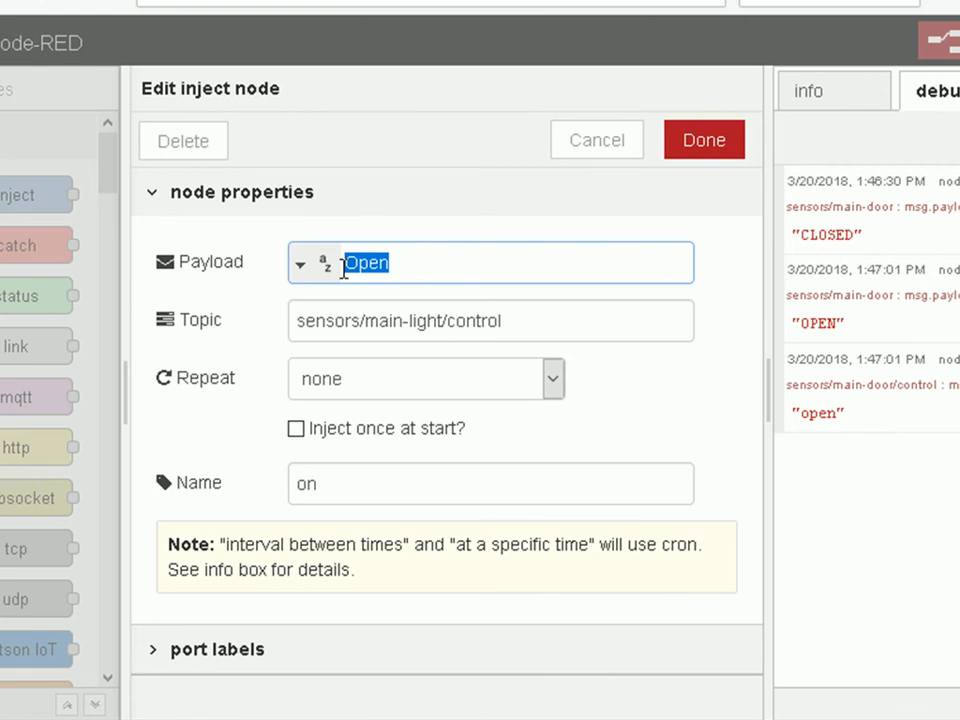
text(on)
click(697, 148)
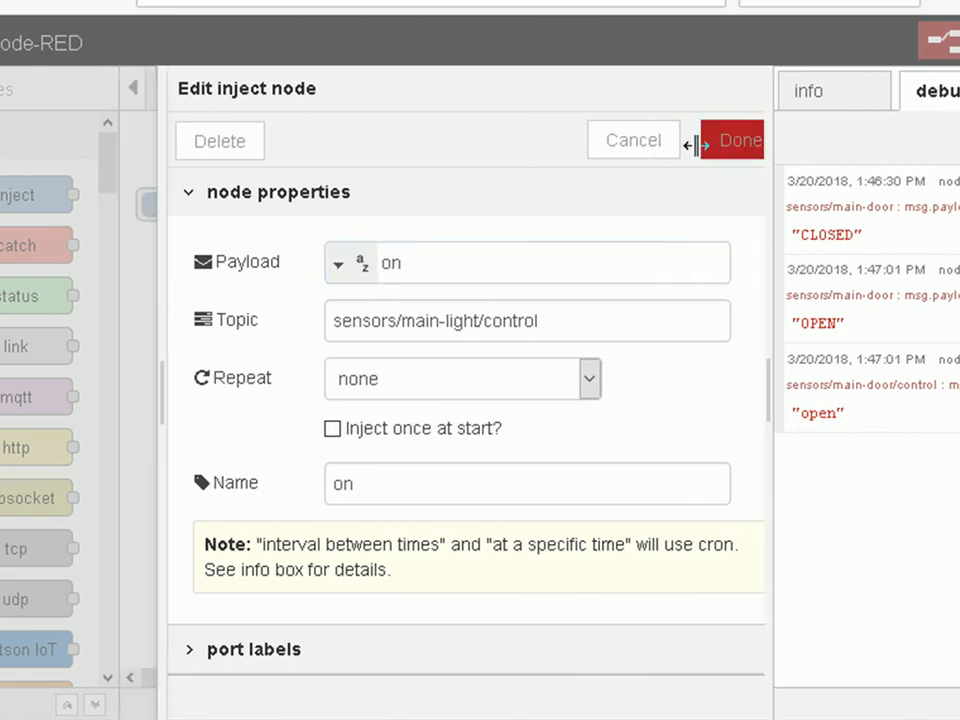
Wire the copied sensor node's output to the existing mqtt output node and deploy the flow.
mouse_move(540, 456)
mouse_down()
mouse_move(632, 339)
mouse_move(543, 184)
mouse_move(602, 401)
mouse_move(537, 454)
mouse_up()
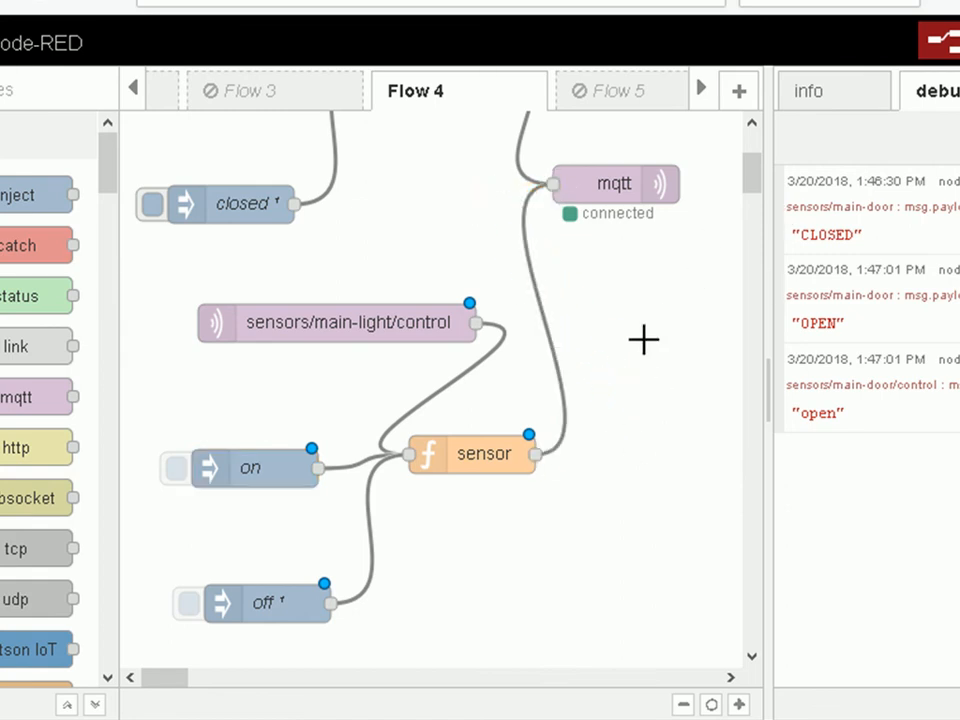
scroll(644, 340, up, 3)
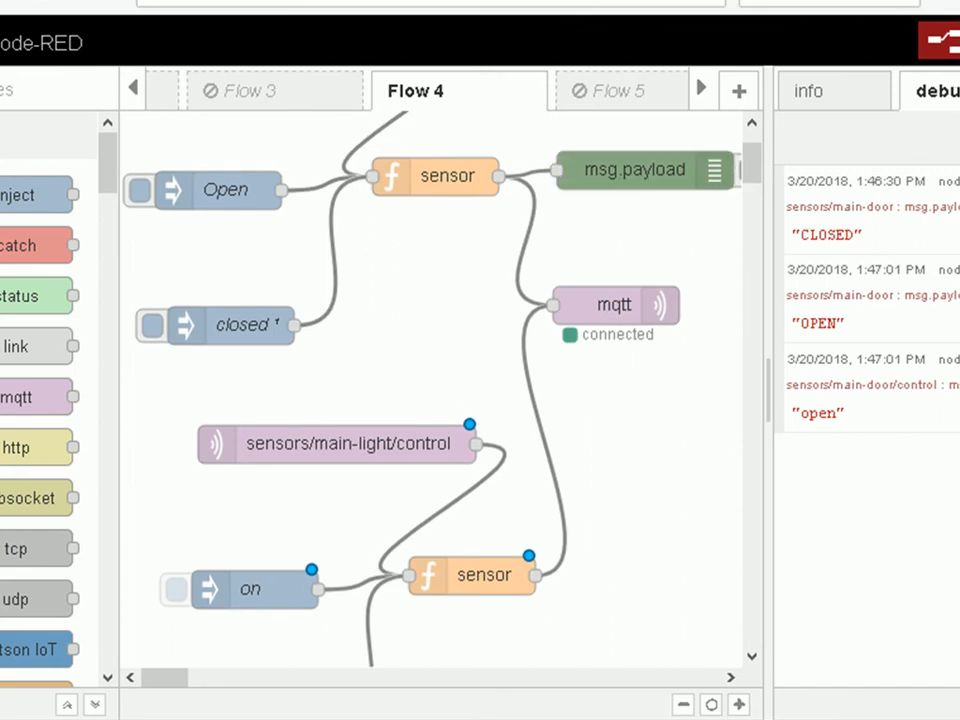
click(938, 42)
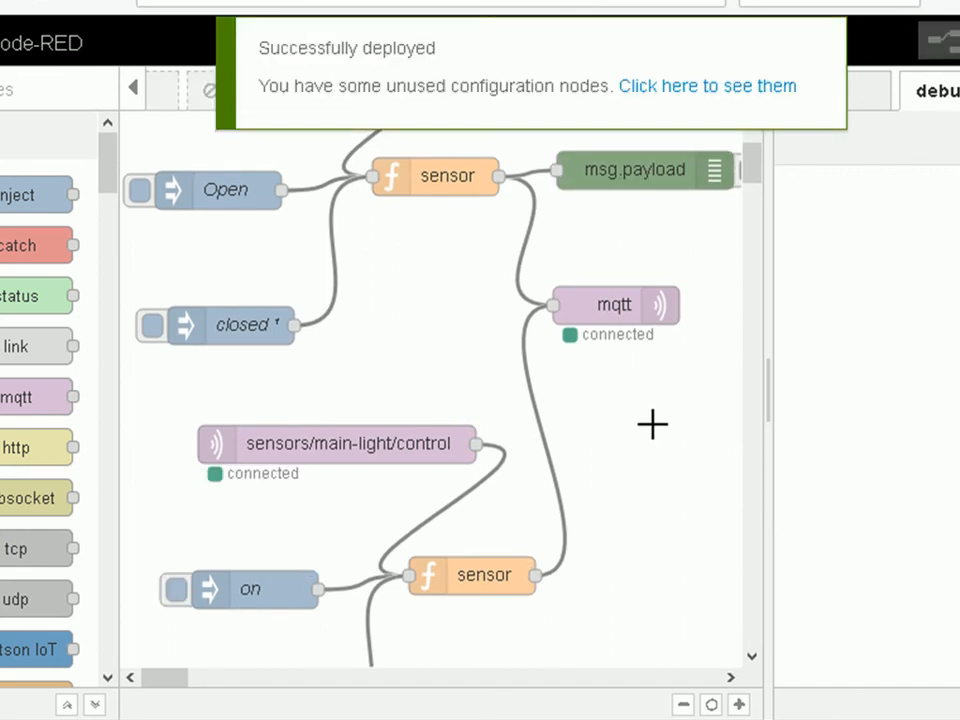
scroll(654, 426, down, 6)
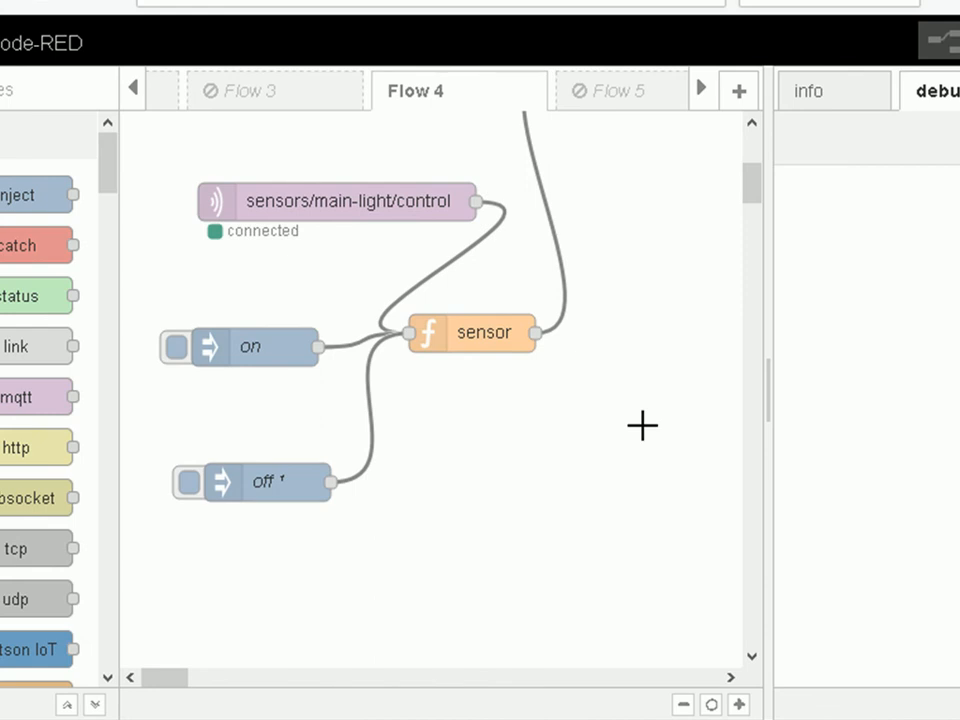
Switch to Command Prompt, publish on to sensors/main-light/control with mosquitto_pub on host 192.168.1.157, and return to Node-RED to check the debug output.
scroll(640, 440, up, 3)
scroll(658, 574, down, 1)
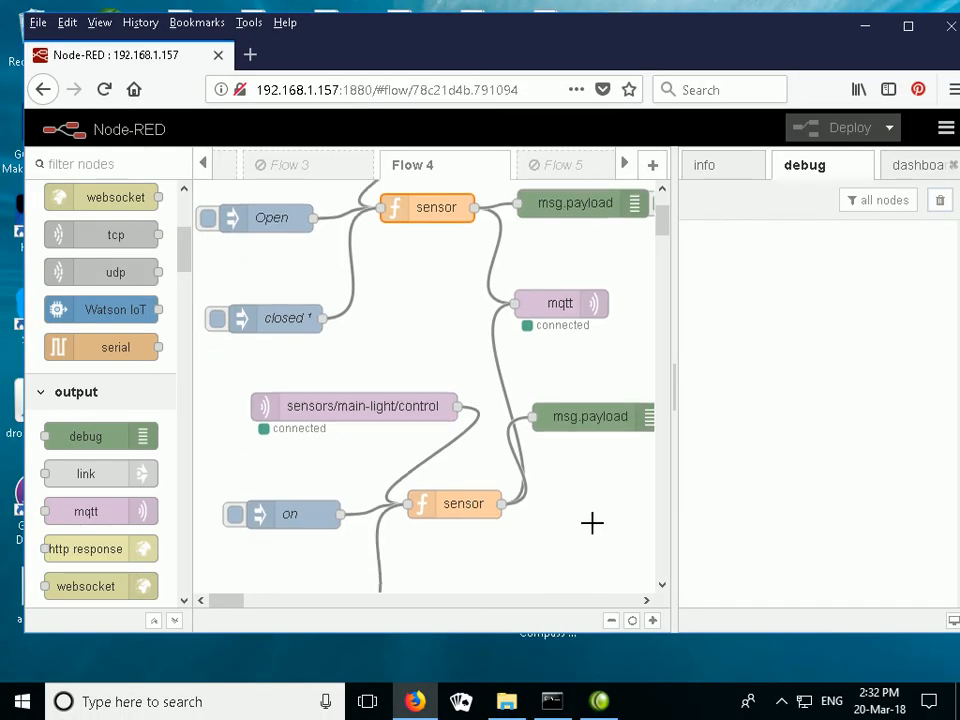
scroll(592, 522, down, 2)
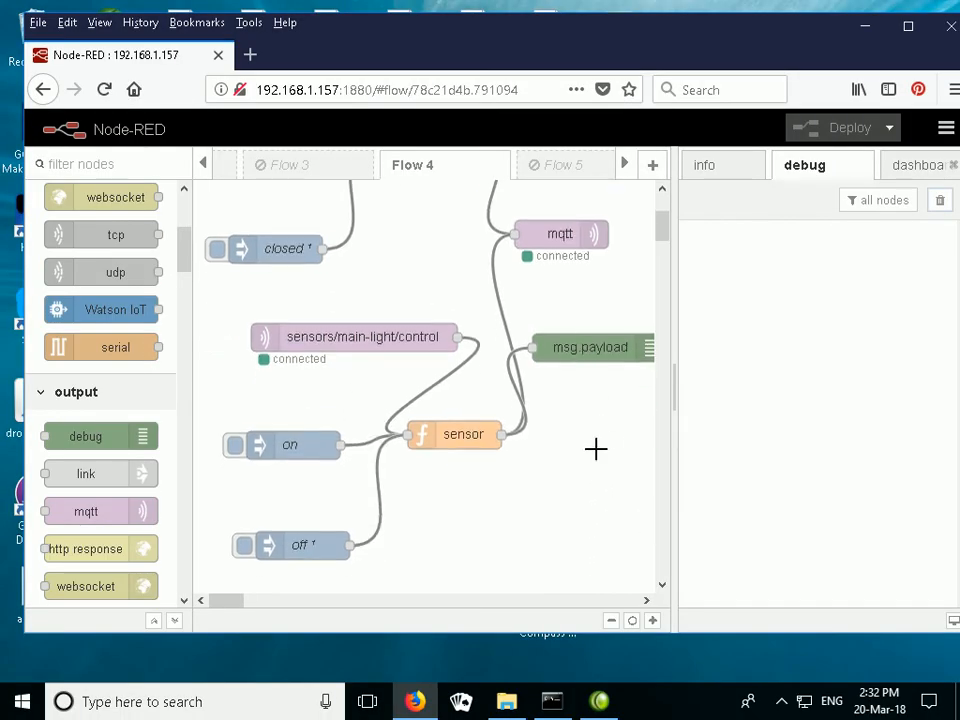
scroll(596, 448, up, 2)
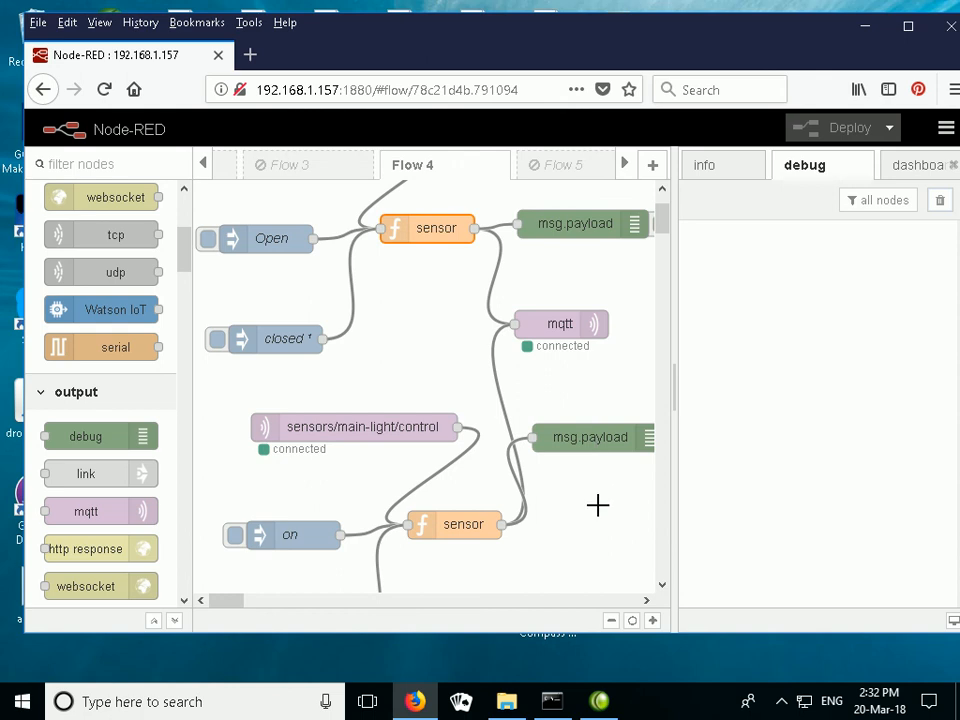
click(552, 701)
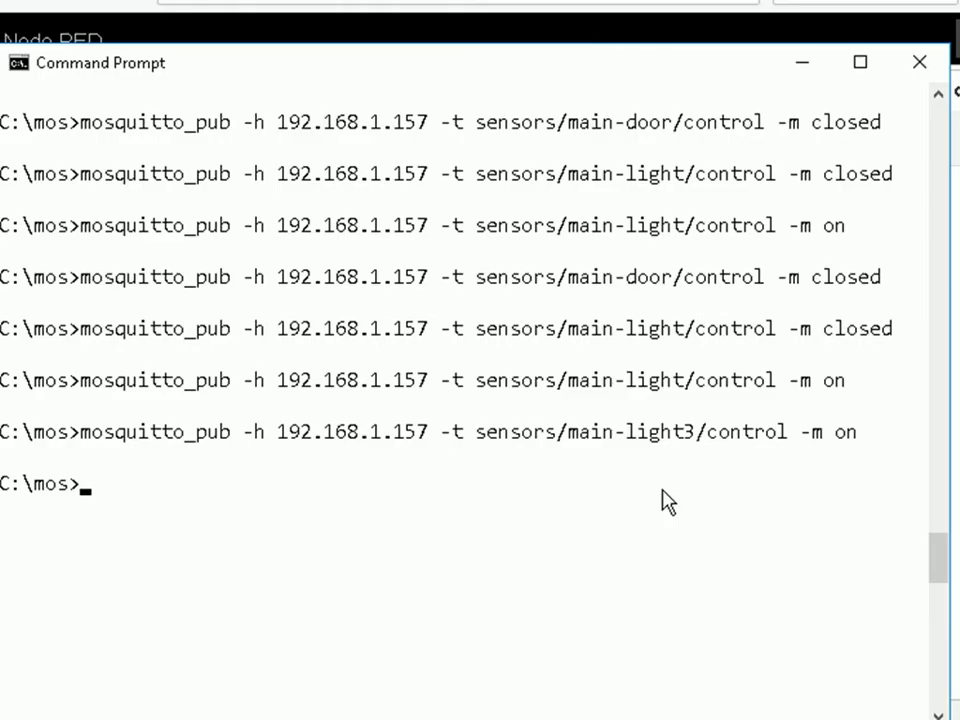
key(Up)
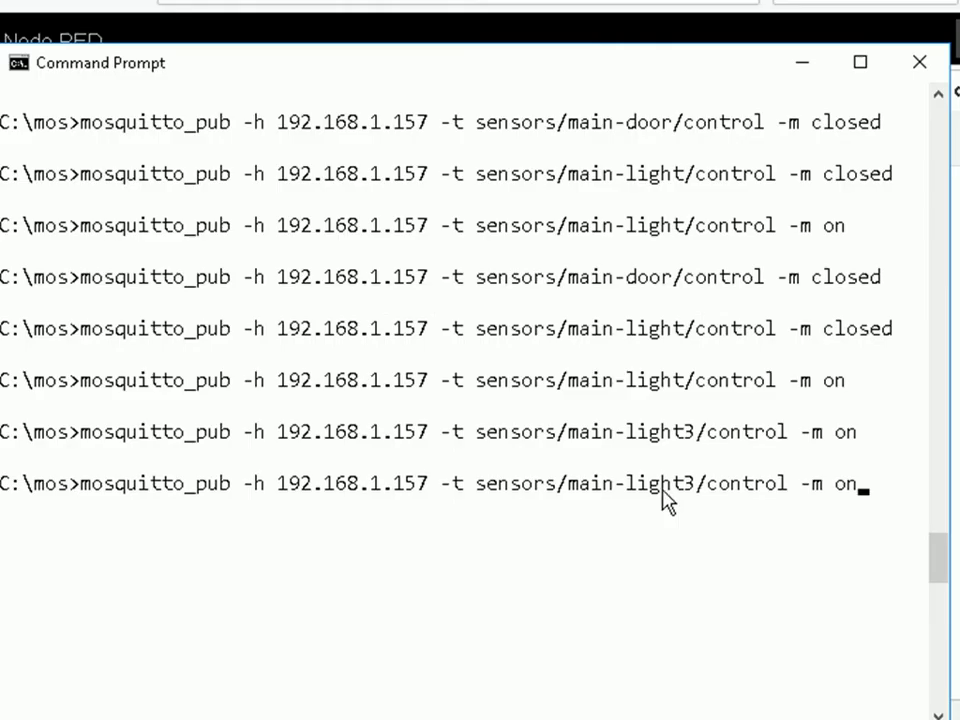
key(Up)
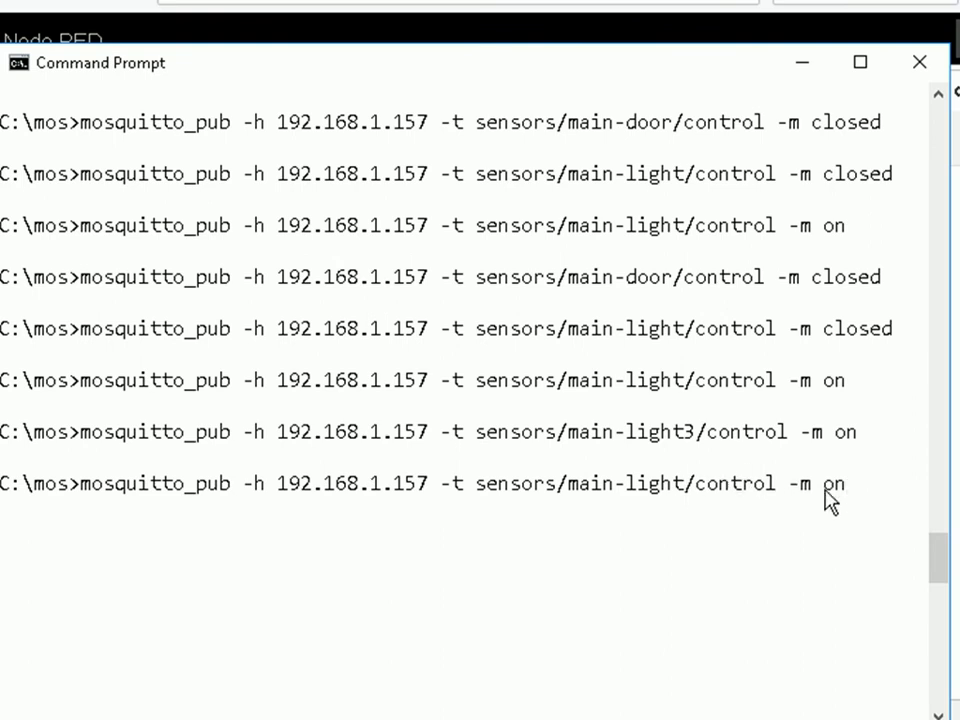
key(Return)
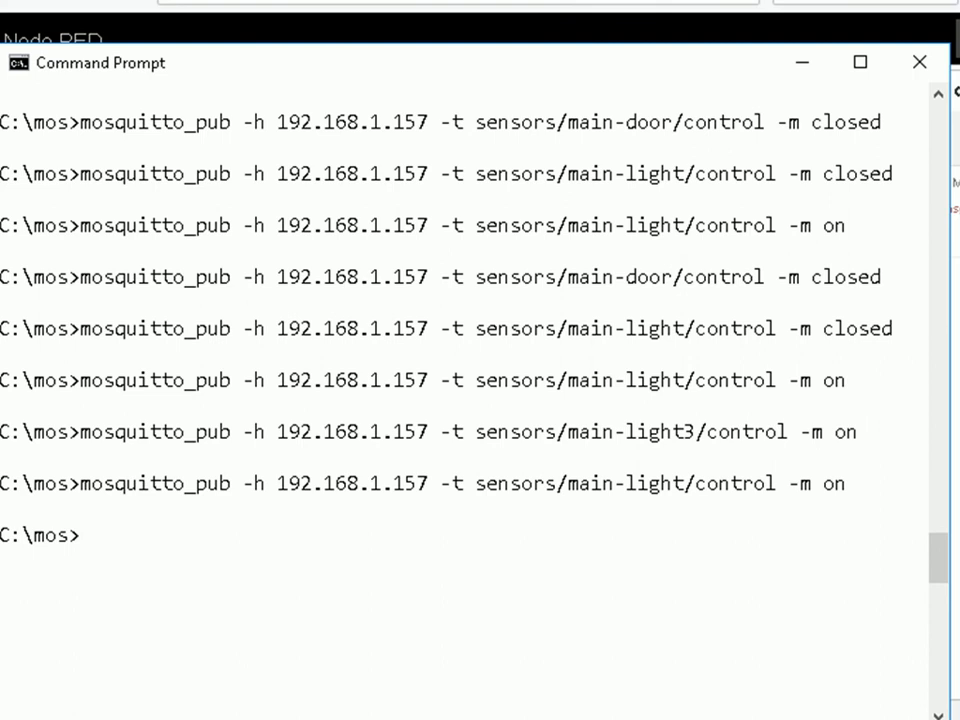
click(956, 260)
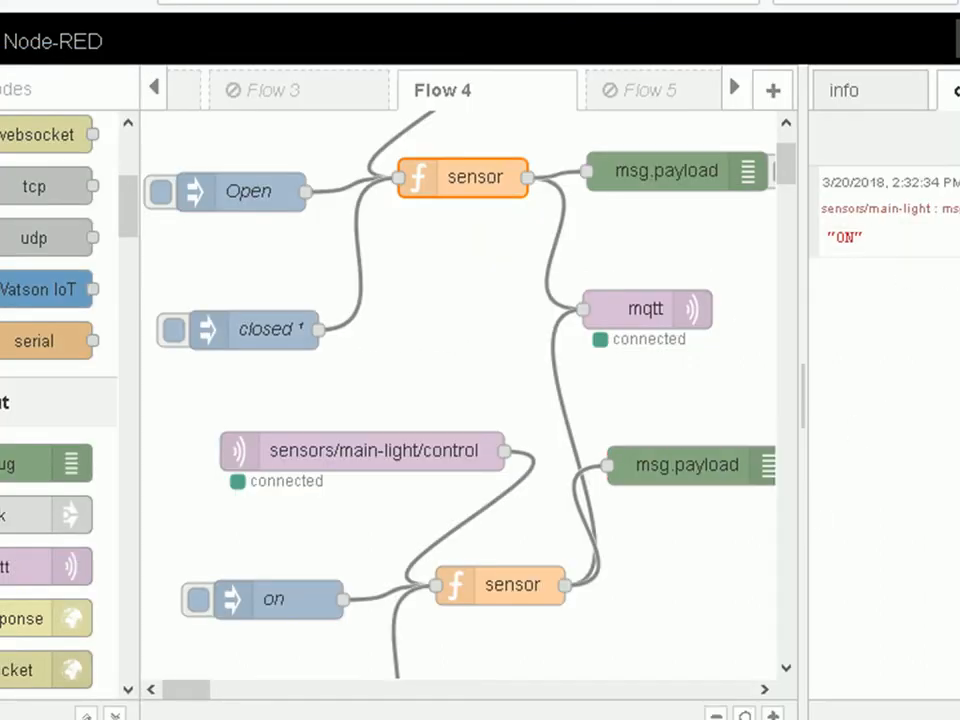
In Command Prompt, publish closed to sensors/main-door/control with mosquitto_pub, and check the result in Node-RED's debug output.
key(alt+Tab)
key(Up)
key(Up)
key(Up)
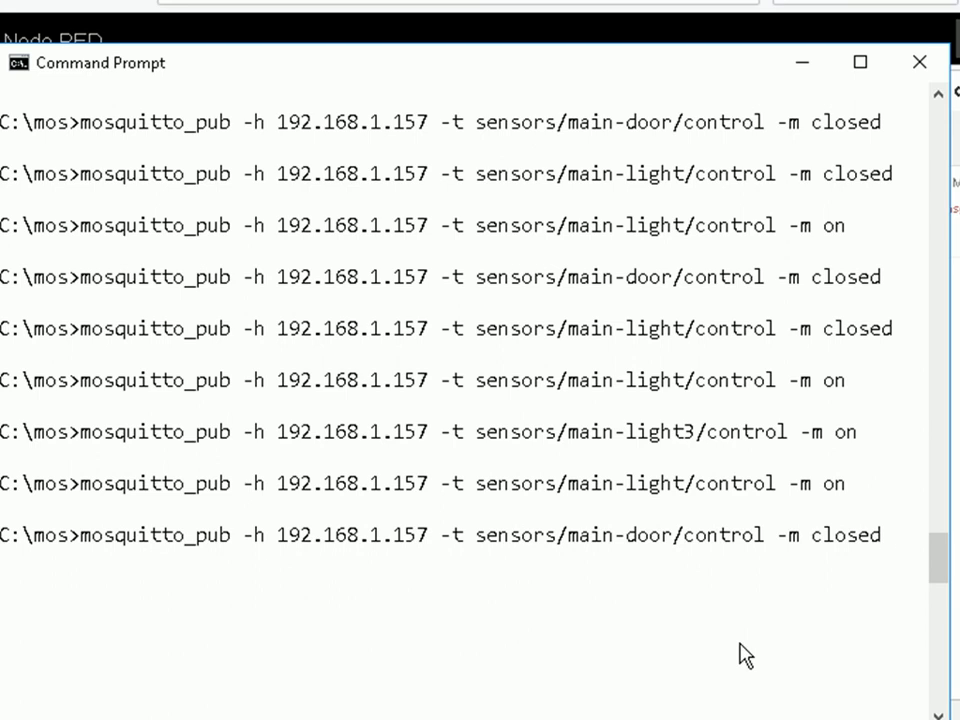
key(Return)
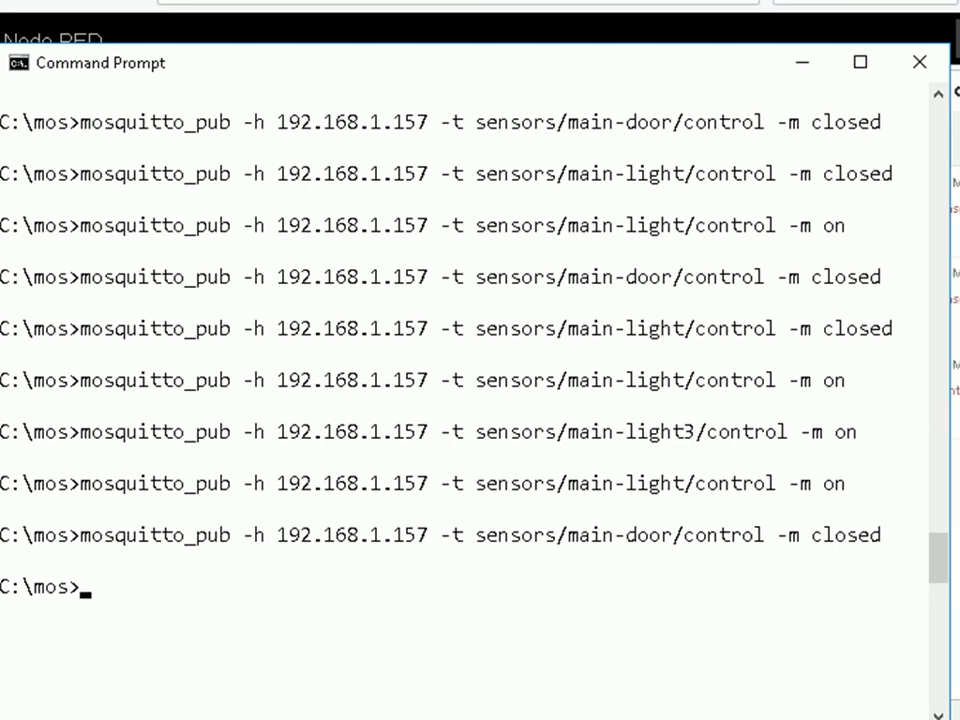
key(alt+Tab)
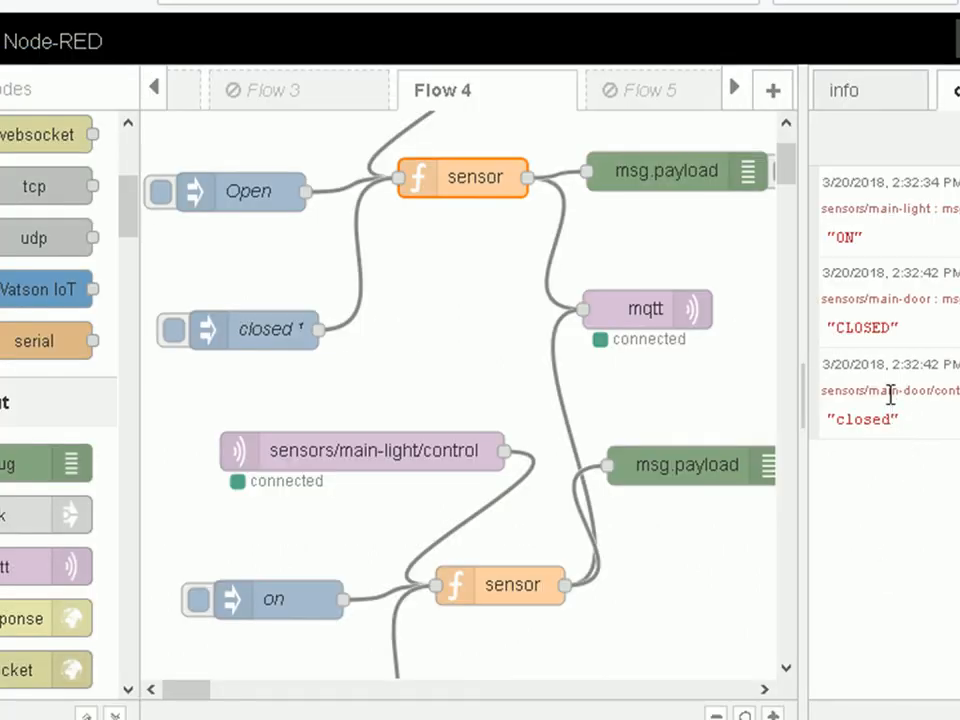
In Command Prompt, publish closed to sensors/side-door/control by editing the previous mosquitto_pub command, and compare Node-RED's debug output with the flow.
key(alt+Tab)
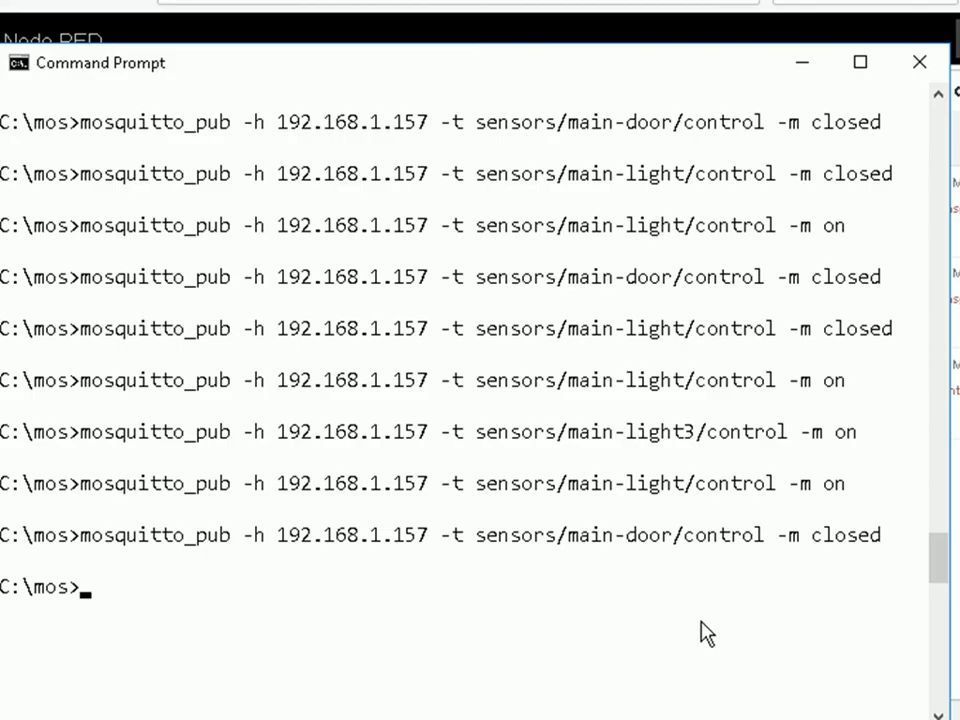
key(Up)
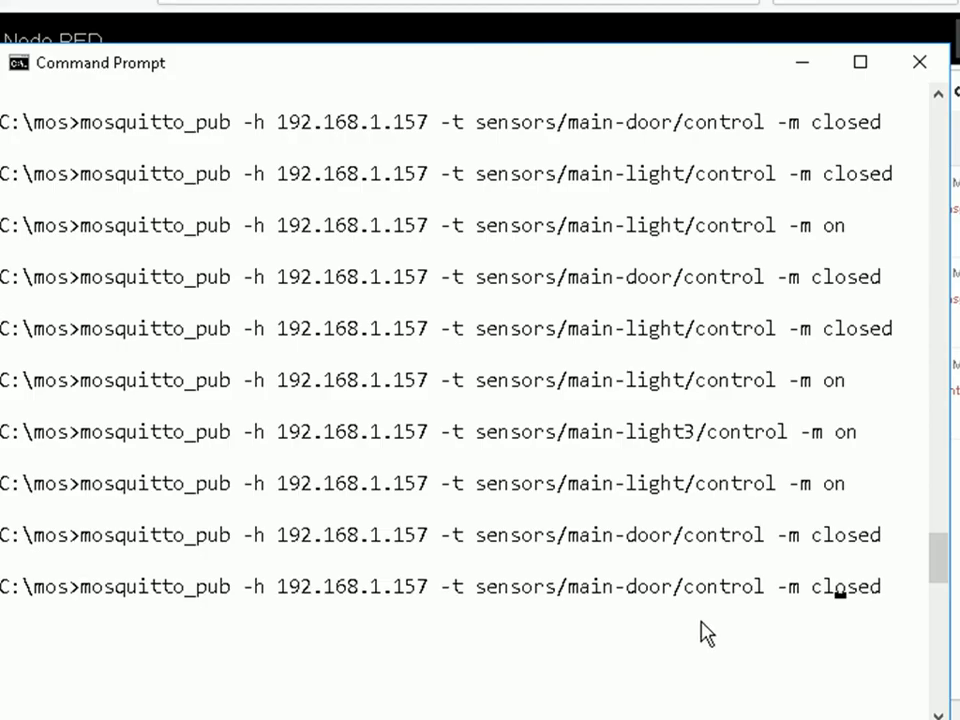
text(side)
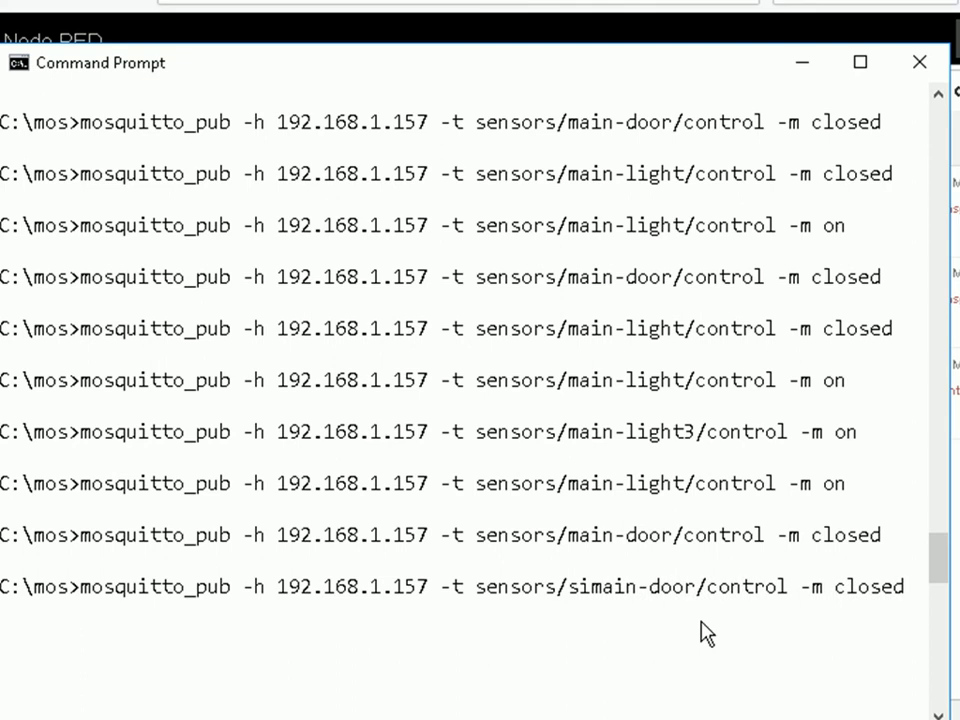
key(Delete)
key(Delete)
key(Delete)
key(Delete)
key(Return)
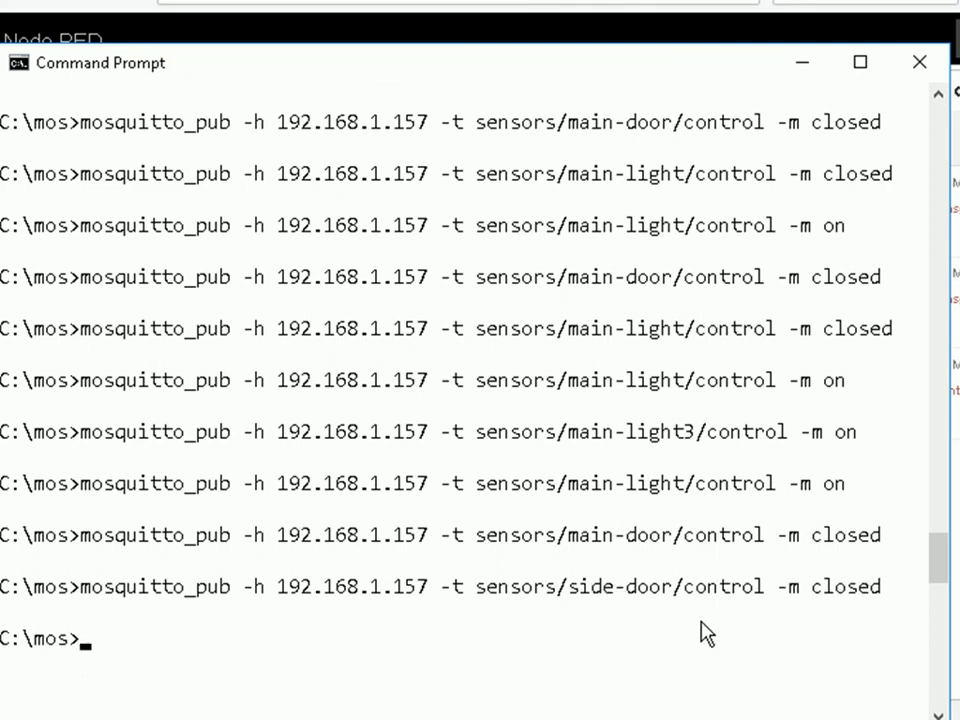
click(957, 470)
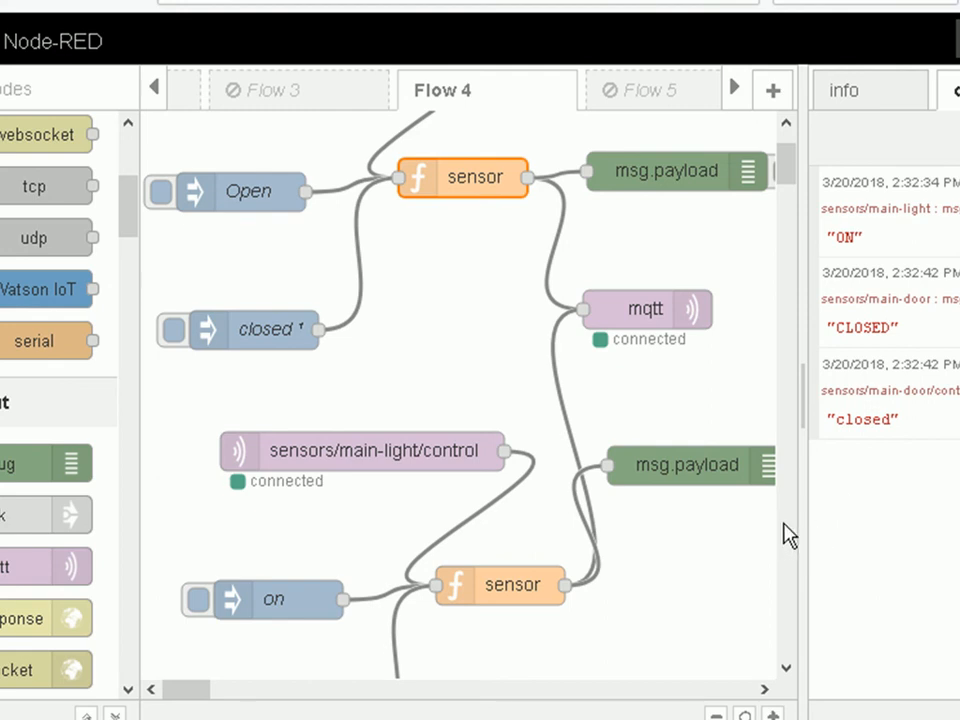
scroll(785, 527, up, 3)
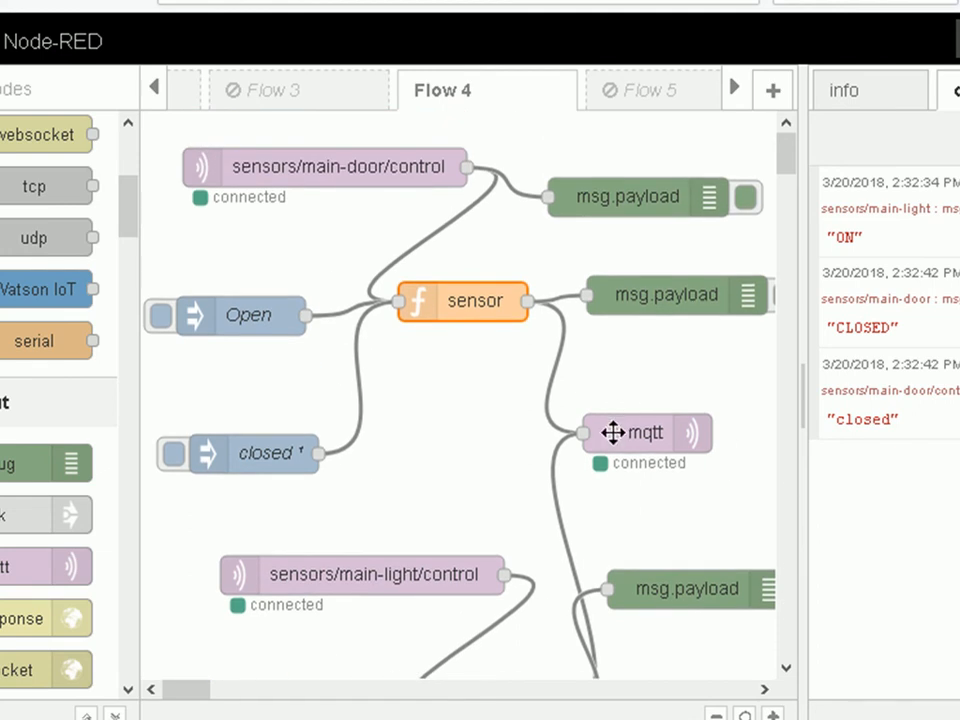